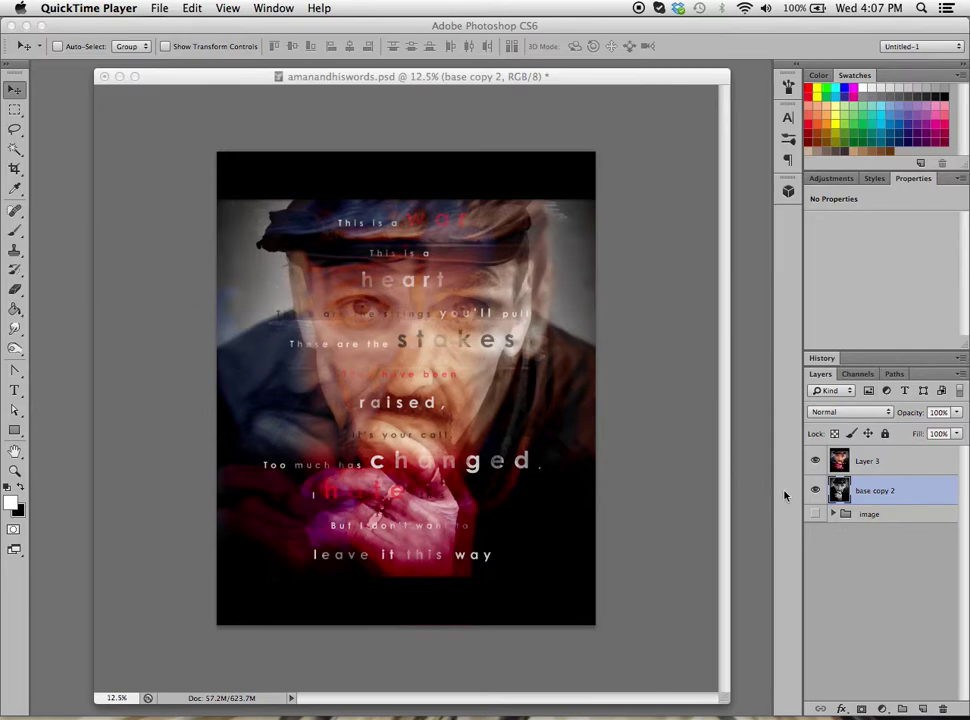
Step: Hide Layer 3 to show the black-and-white portrait and keep the document in RGB Color mode
{"action": "left_click", "coordinate": [816, 462]}
{"action": "left_click", "coordinate": [816, 462]}
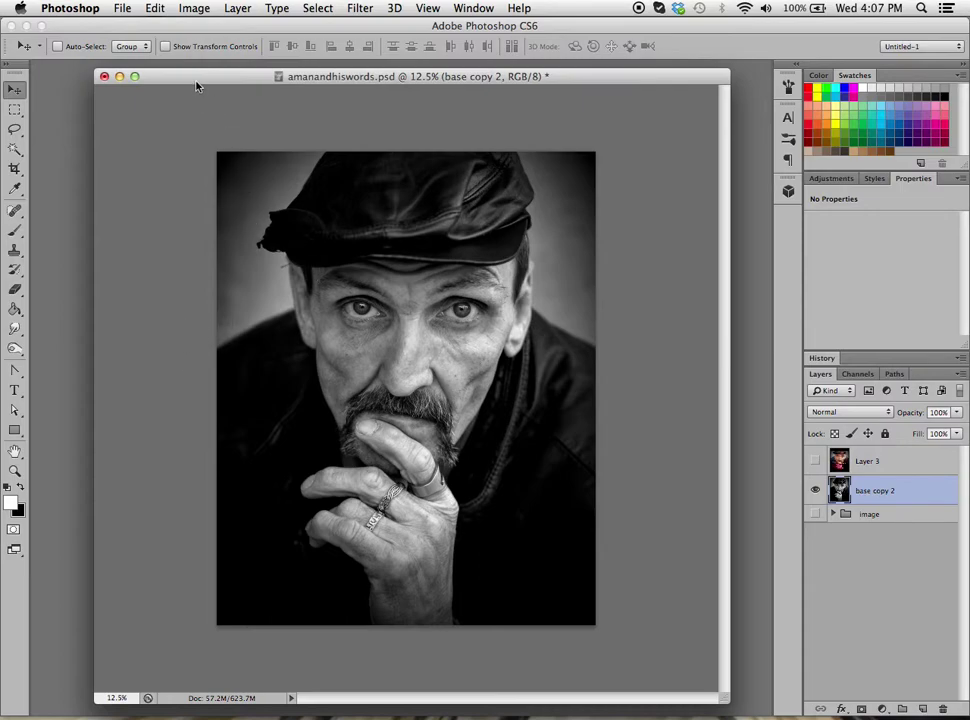
{"action": "left_click", "coordinate": [194, 9]}
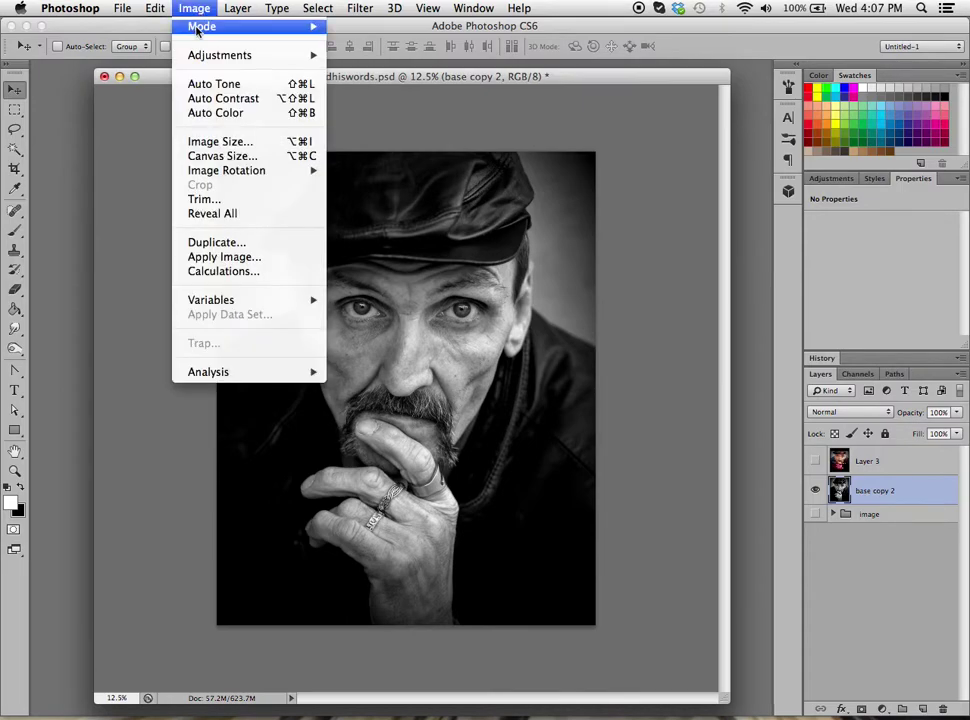
{"action": "mouse_move", "coordinate": [200, 27]}
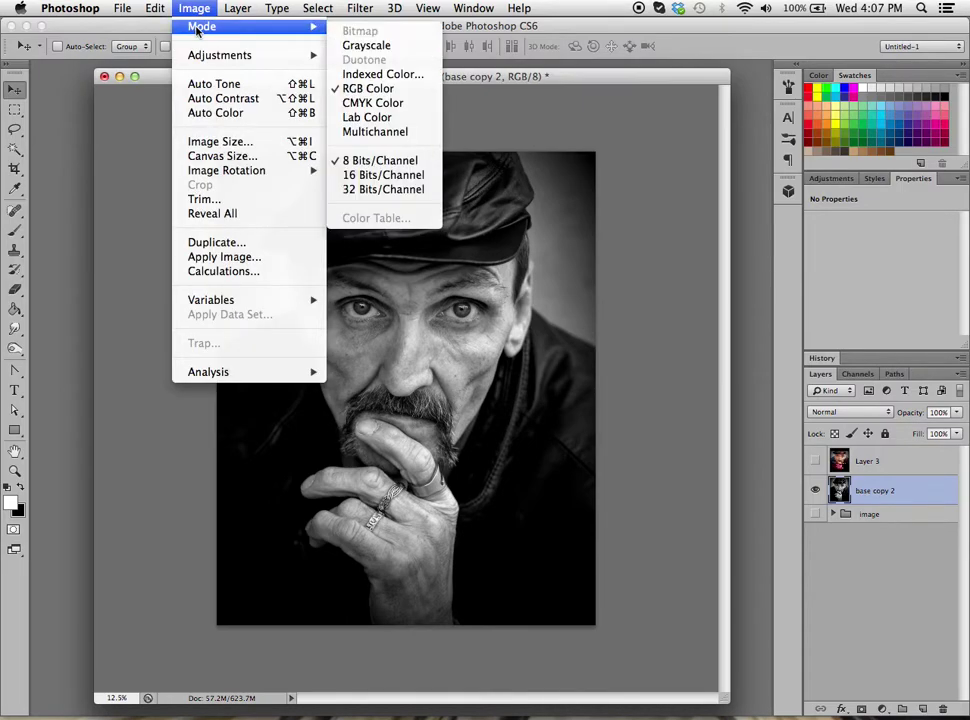
{"action": "left_click", "coordinate": [372, 90]}
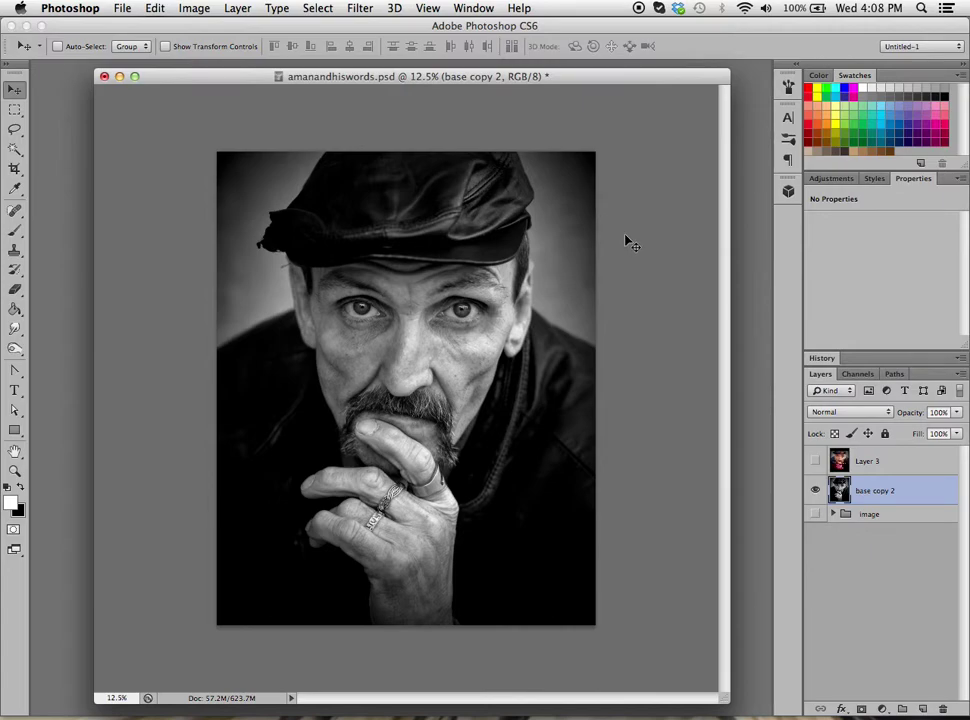
Step: Duplicate the base copy 2 layer
{"action": "right_click", "coordinate": [868, 492]}
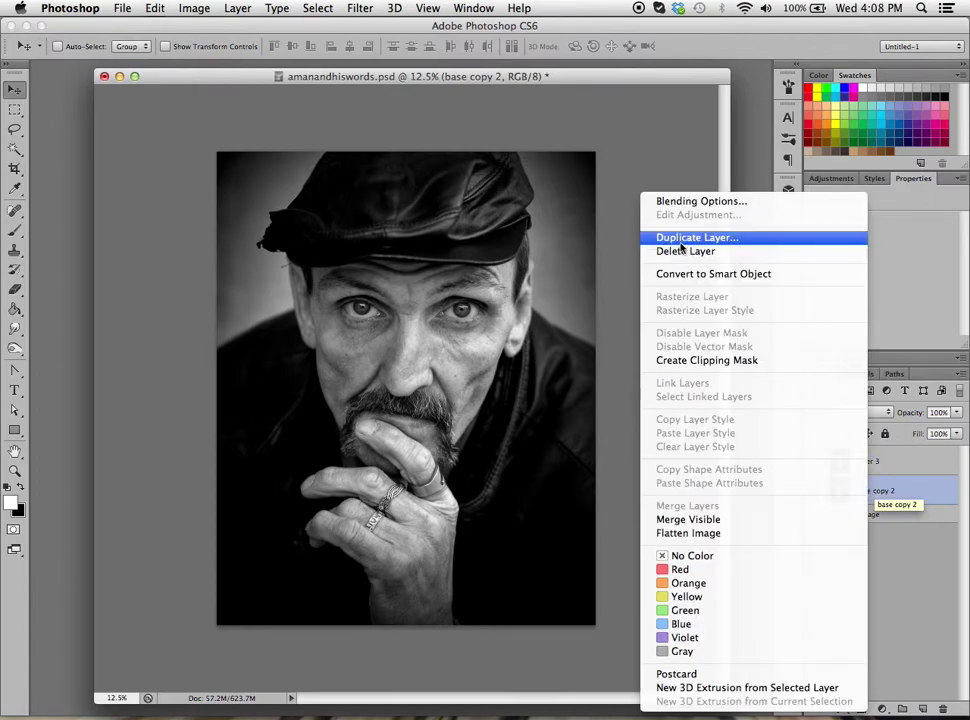
{"action": "key", "text": "Escape"}
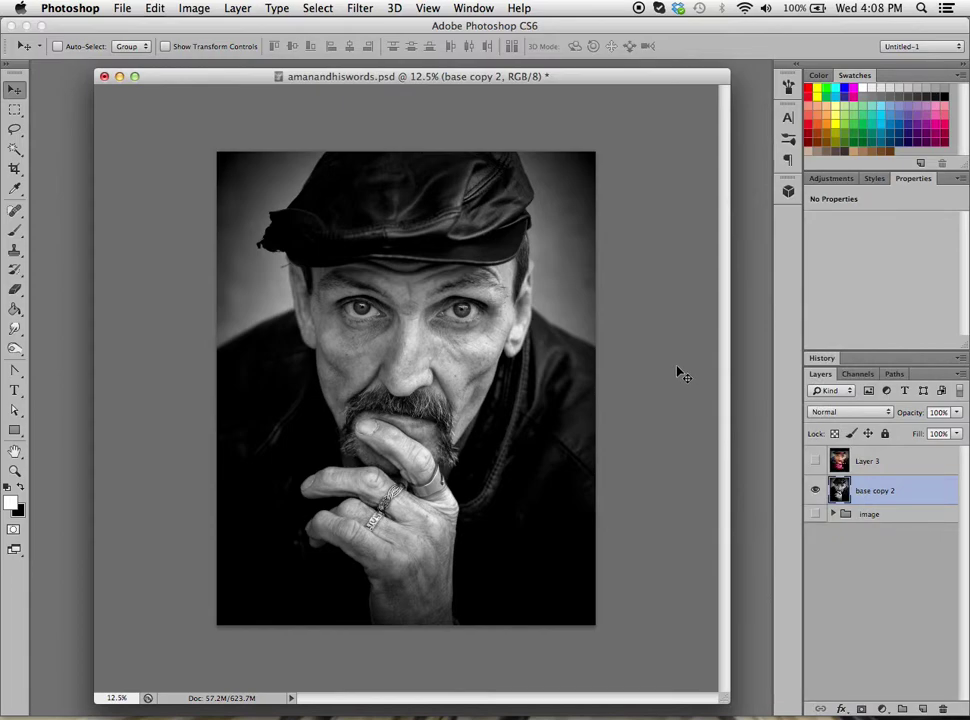
{"action": "key", "text": "super+j"}
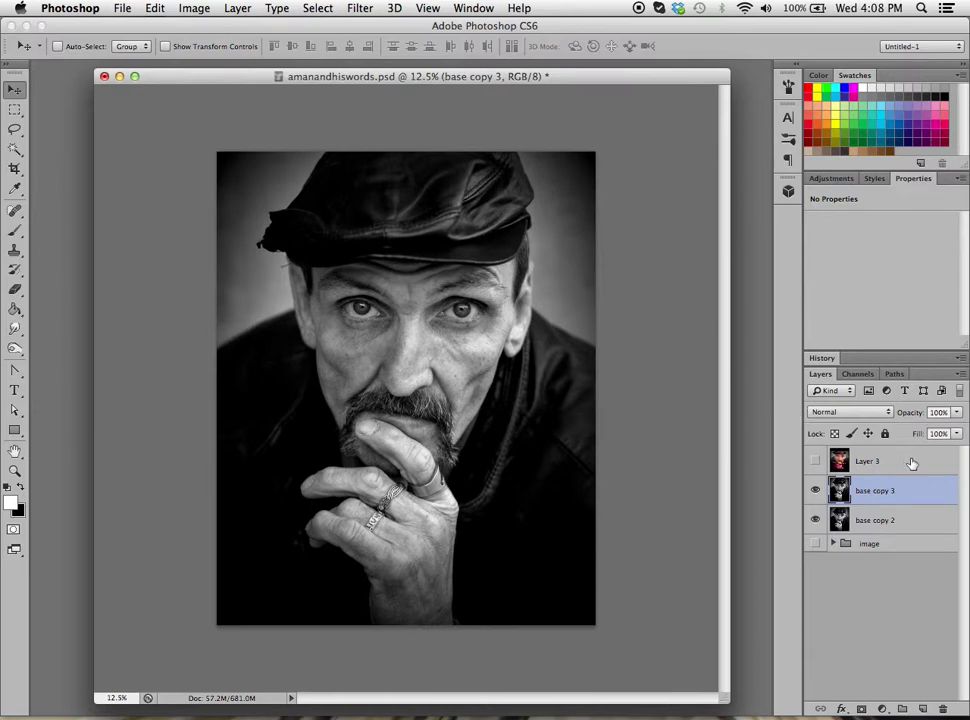
Step: Set the duplicated portrait layer's opacity to 50% and shift it slightly to the right of the original
{"action": "left_click", "coordinate": [957, 415]}
{"action": "left_click_drag", "start_coordinate": [954, 428], "coordinate": [920, 432]}
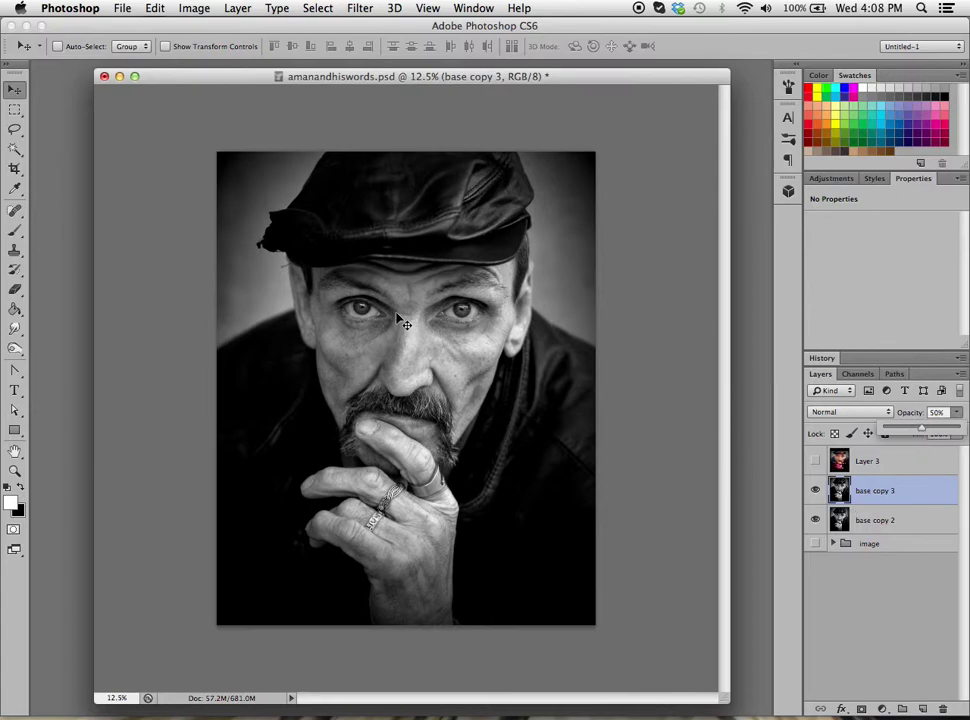
{"action": "left_click", "coordinate": [11, 92]}
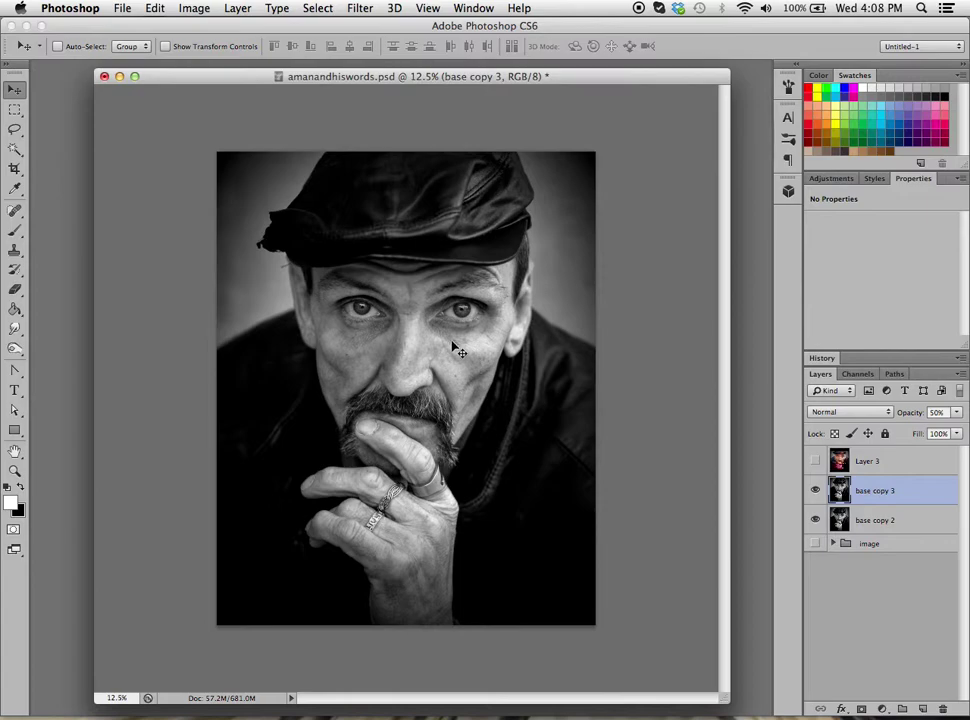
{"action": "left_click_drag", "start_coordinate": [420, 347], "coordinate": [436, 352]}
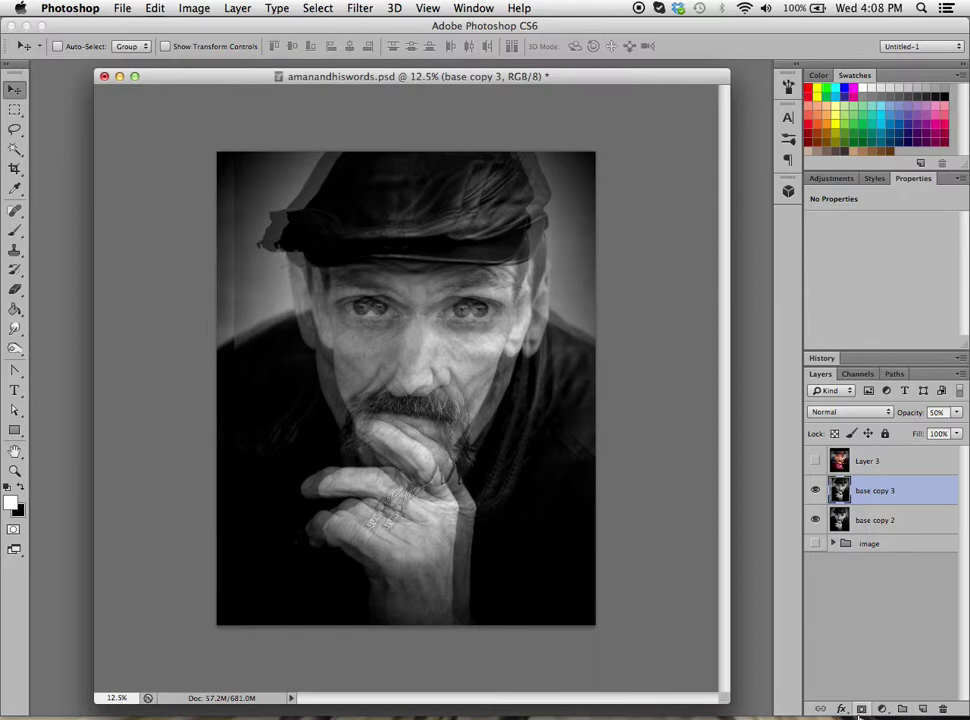
Step: Add a layer mask to the duplicate and paint out its hard left edge with a soft 300 px black brush at 65% opacity
{"action": "left_click", "coordinate": [861, 709]}
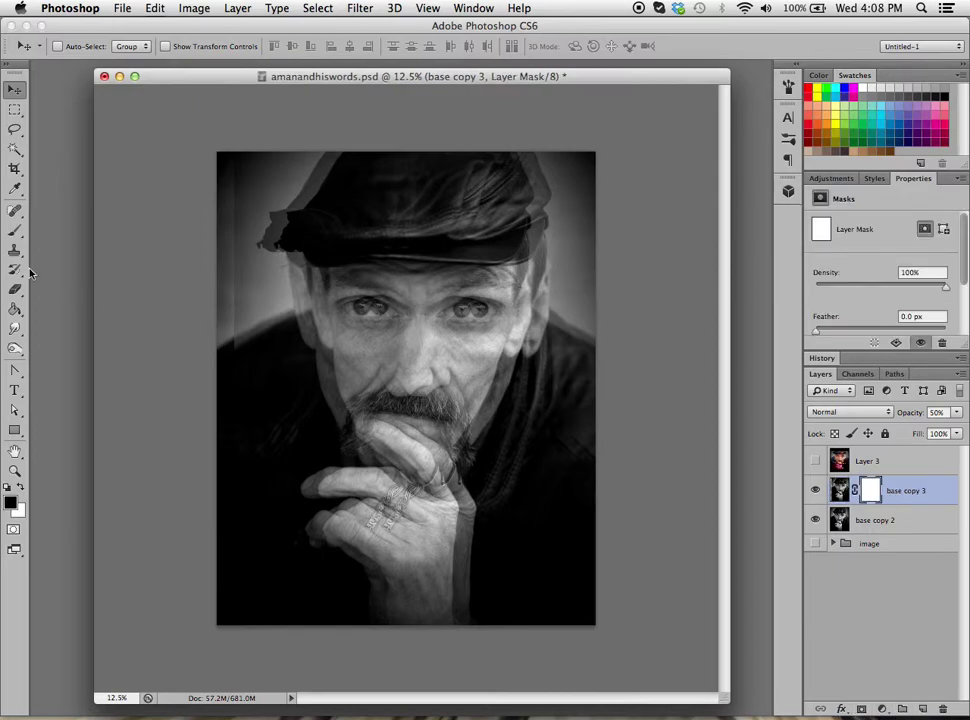
{"action": "key", "text": "b"}
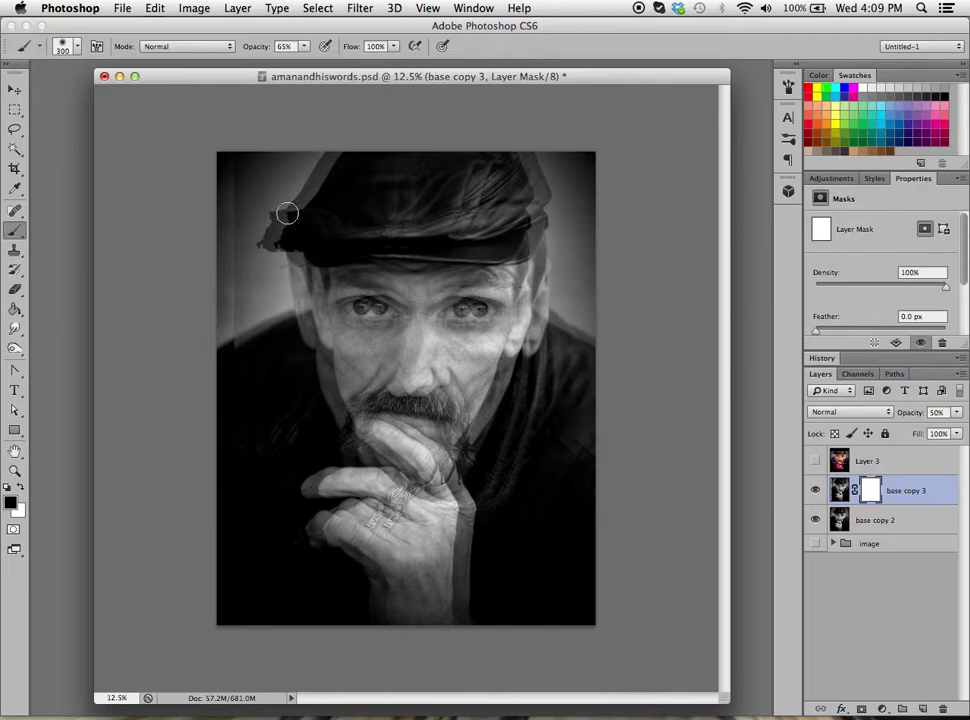
{"action": "right_click", "coordinate": [388, 216]}
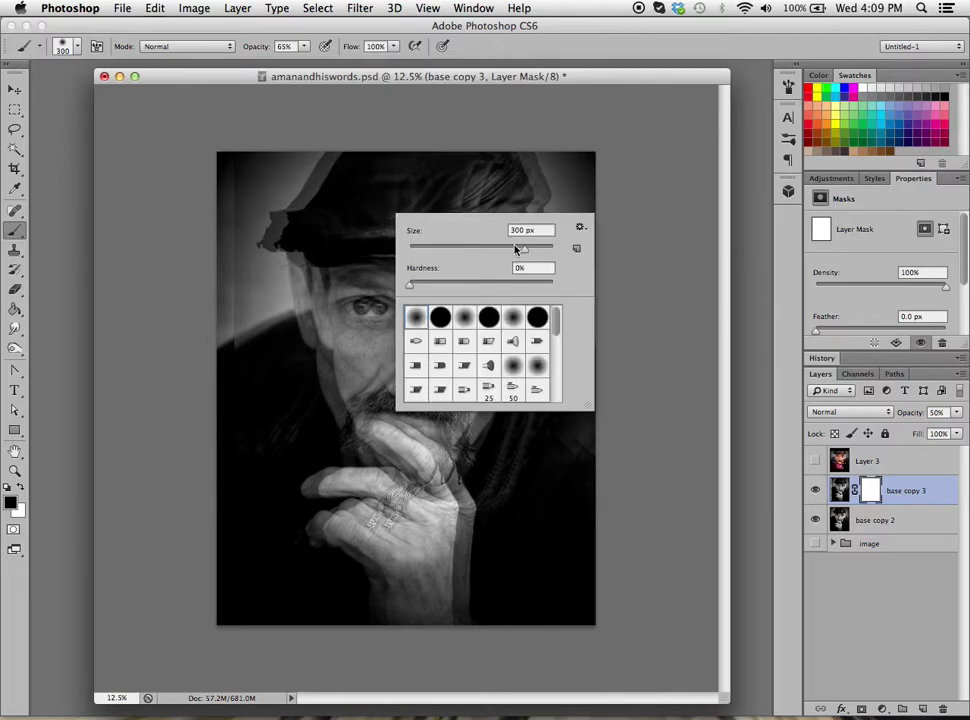
{"action": "left_click", "coordinate": [288, 126]}
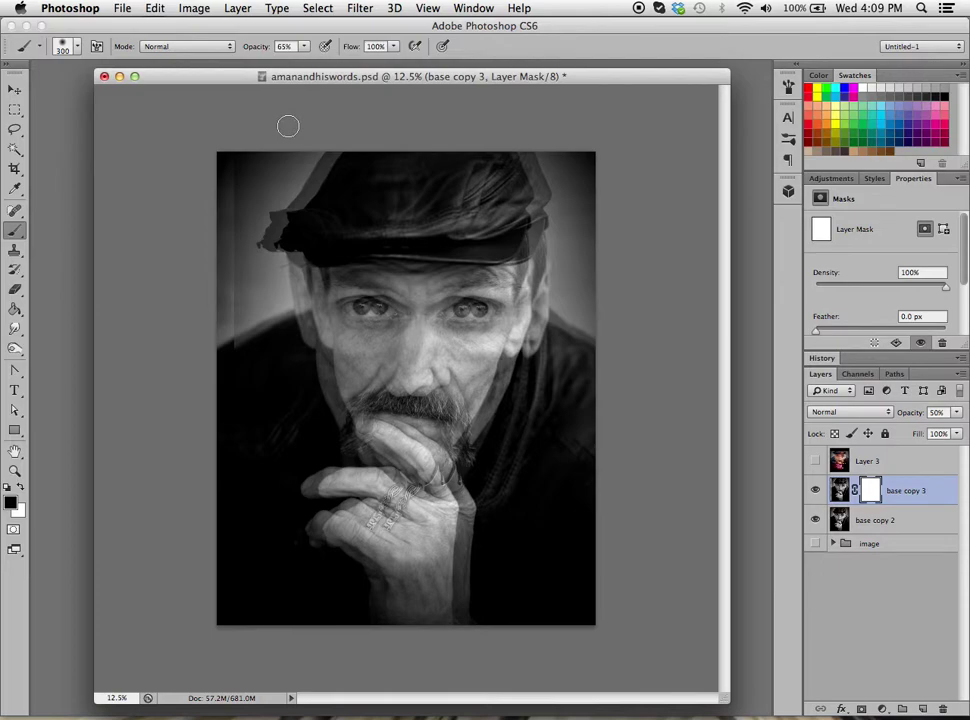
{"action": "mouse_move", "coordinate": [238, 163]}
{"action": "left_mouse_down"}
{"action": "mouse_move", "coordinate": [239, 221]}
{"action": "mouse_move", "coordinate": [230, 162]}
{"action": "mouse_move", "coordinate": [236, 355]}
{"action": "mouse_move", "coordinate": [237, 178]}
{"action": "mouse_move", "coordinate": [237, 349]}
{"action": "mouse_move", "coordinate": [256, 373]}
{"action": "mouse_move", "coordinate": [253, 350]}
{"action": "mouse_move", "coordinate": [284, 327]}
{"action": "mouse_move", "coordinate": [241, 349]}
{"action": "left_mouse_up"}
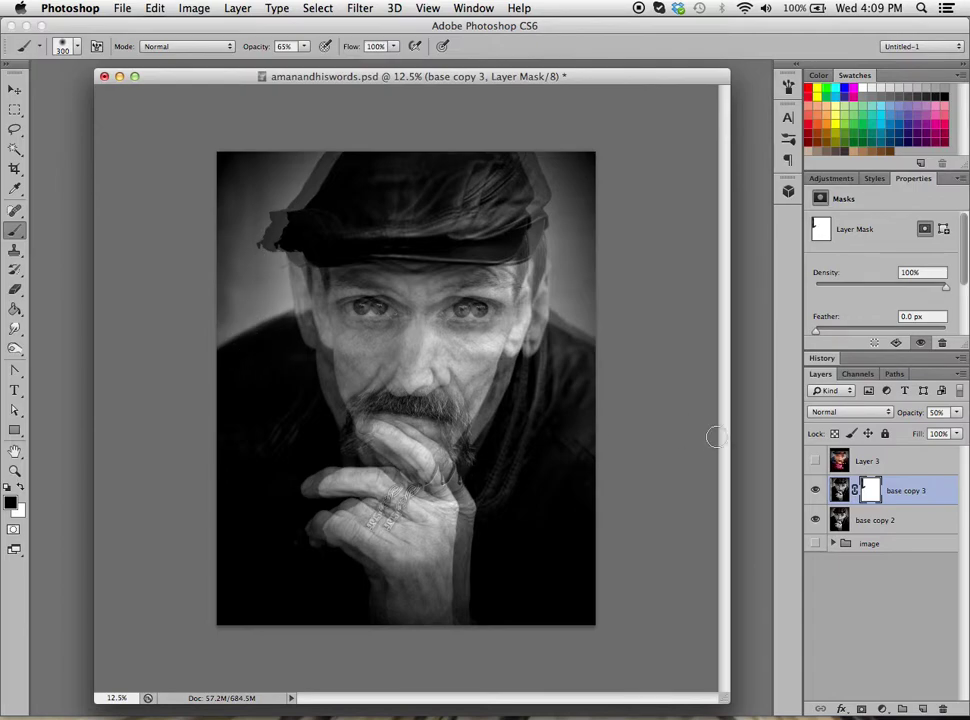
{"action": "left_click_drag", "start_coordinate": [403, 206], "coordinate": [439, 216]}
Step: Apply a Gaussian Blur with a 17.6-pixel radius to the image of the base copy 3 layer
{"action": "left_click", "coordinate": [840, 489]}
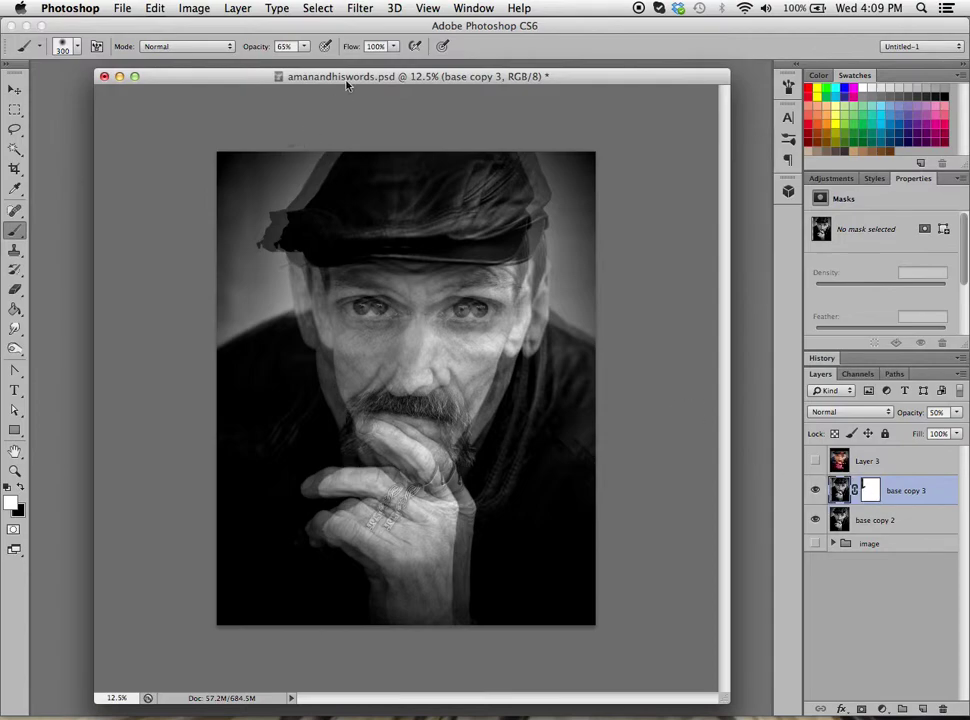
{"action": "left_click", "coordinate": [359, 9]}
{"action": "mouse_move", "coordinate": [450, 185]}
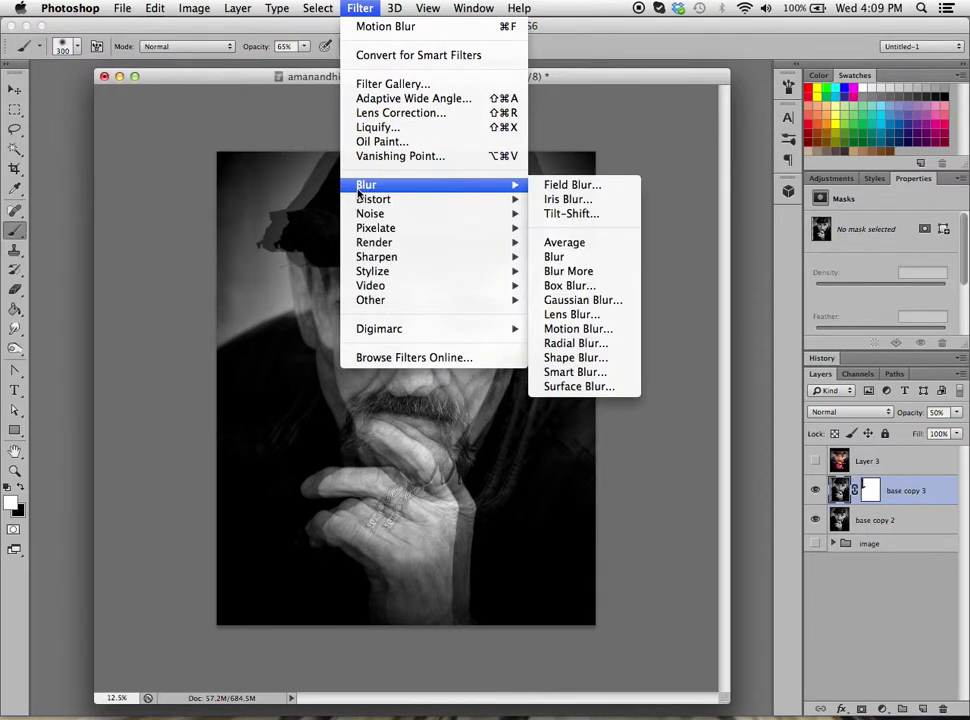
{"action": "left_click", "coordinate": [553, 301]}
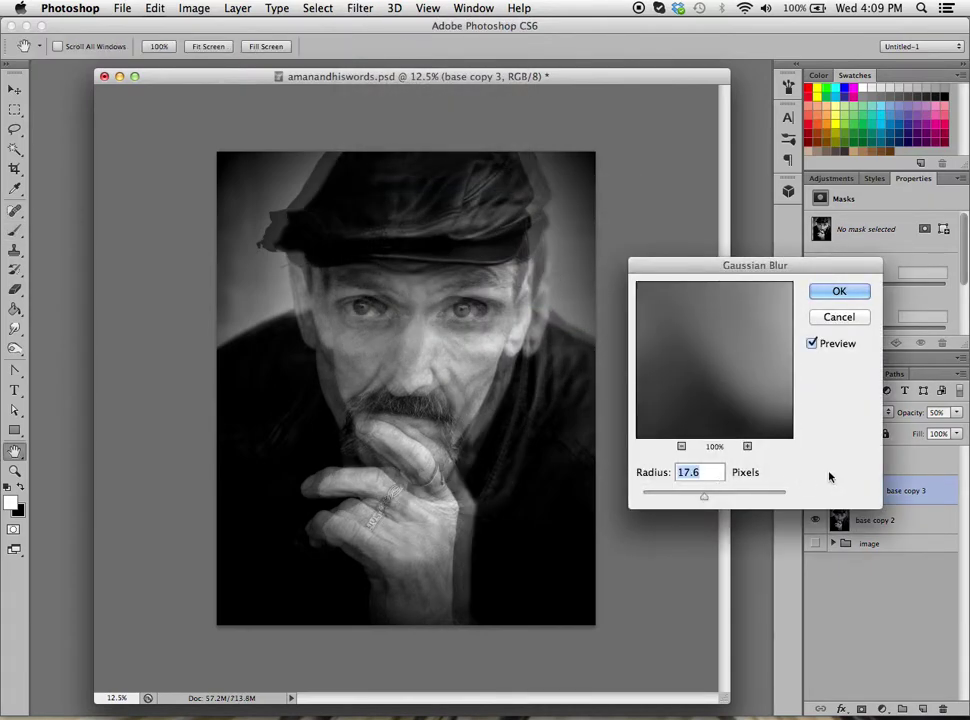
{"action": "left_click", "coordinate": [831, 290]}
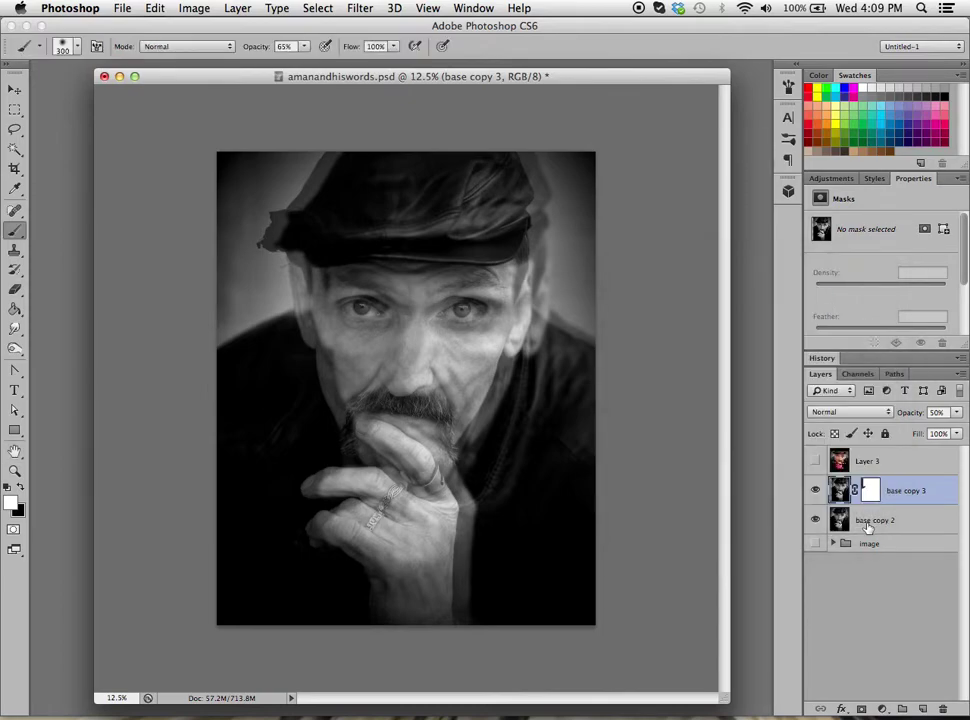
Step: Add a Color Balance adjustment above the blurred layer with midtones at red +100, green +10 and blue -37
{"action": "left_click", "coordinate": [837, 180]}
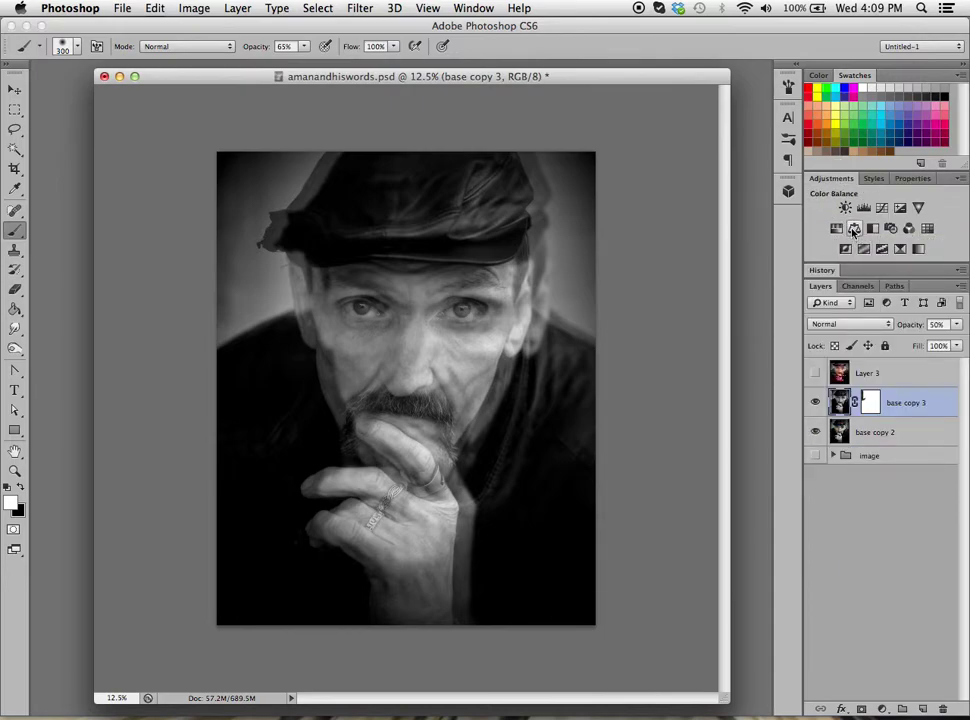
{"action": "left_click", "coordinate": [853, 229]}
{"action": "left_click_drag", "start_coordinate": [860, 258], "coordinate": [910, 254]}
{"action": "left_click_drag", "start_coordinate": [859, 283], "coordinate": [842, 312]}
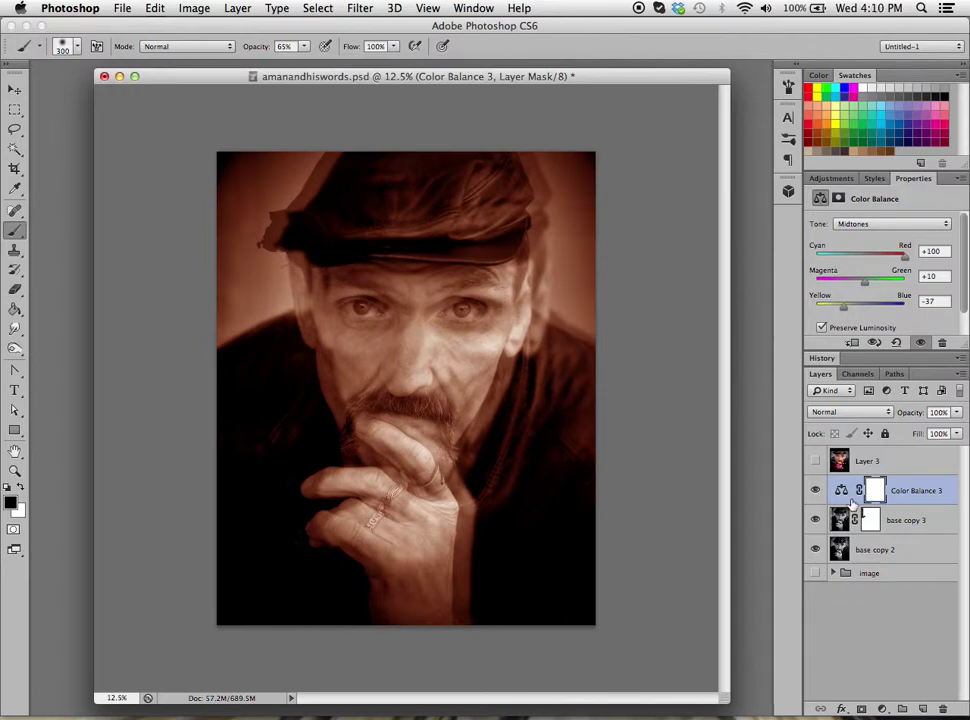
Step: Rename the blurred layer "man fade" and clip the Color Balance adjustment to it
{"action": "left_click", "coordinate": [899, 523]}
{"action": "double_click", "coordinate": [905, 521]}
{"action": "type", "text": "mand"}
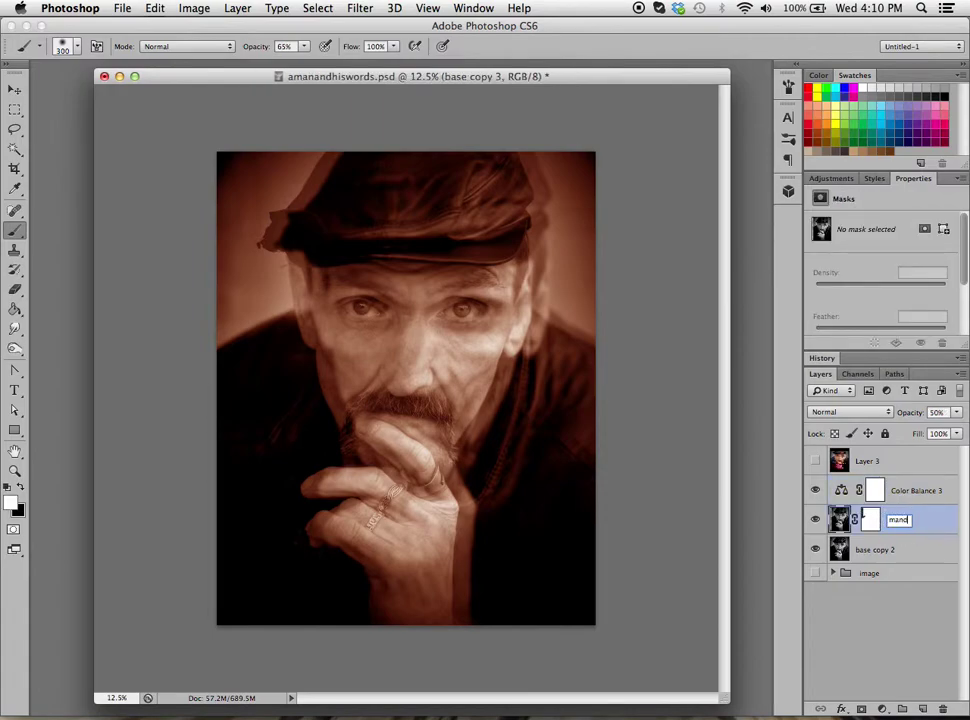
{"action": "key", "text": "BackSpace"}
{"action": "type", "text": " fade"}
{"action": "key", "text": "Return"}
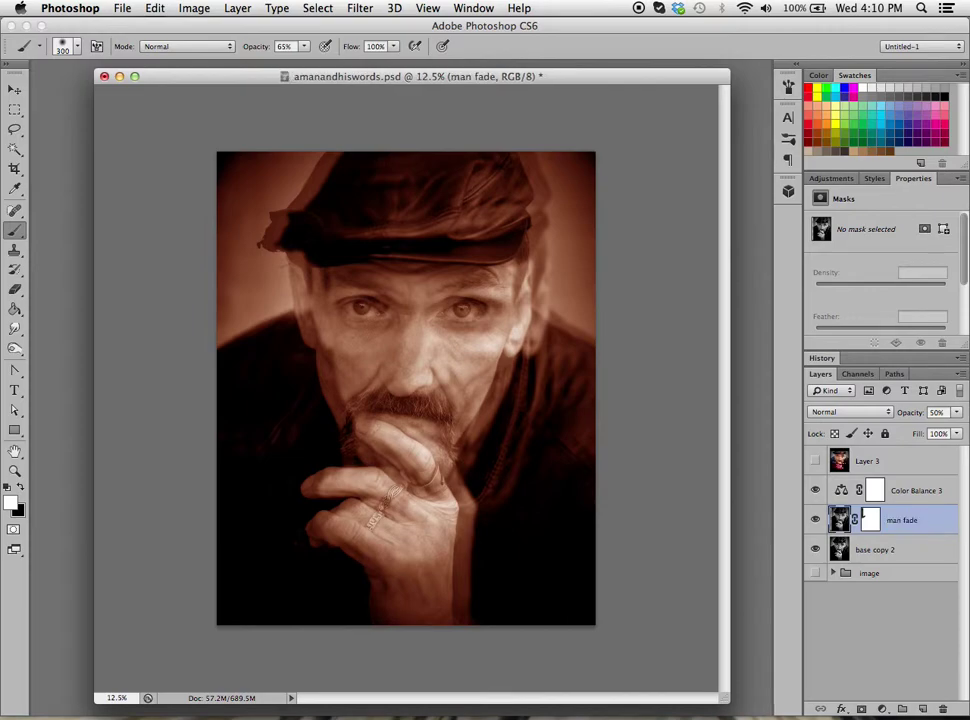
{"action": "left_click", "coordinate": [906, 498]}
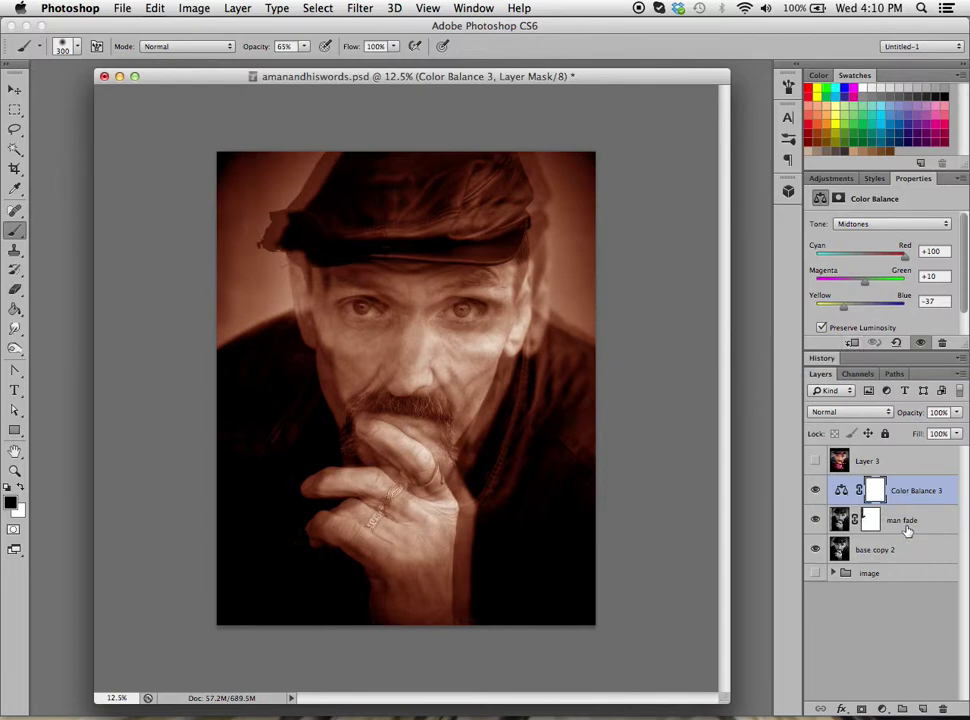
{"action": "left_click", "coordinate": [852, 343]}
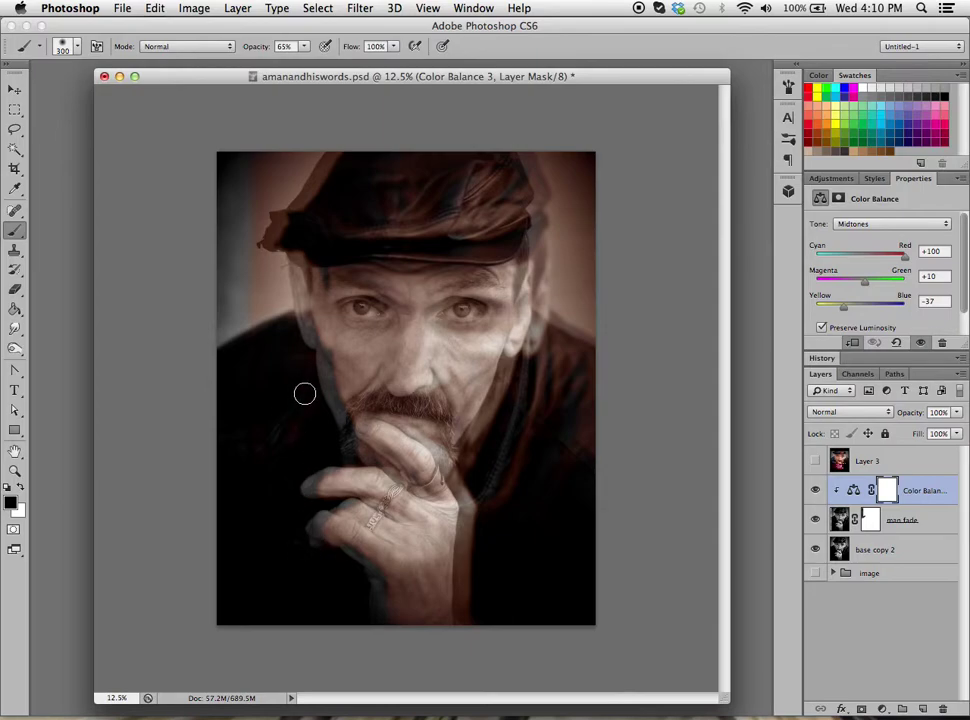
Step: Paint black on the man fade mask over the background on both sides of the man and beside his fingers and left shoulder
{"action": "left_click", "coordinate": [869, 520]}
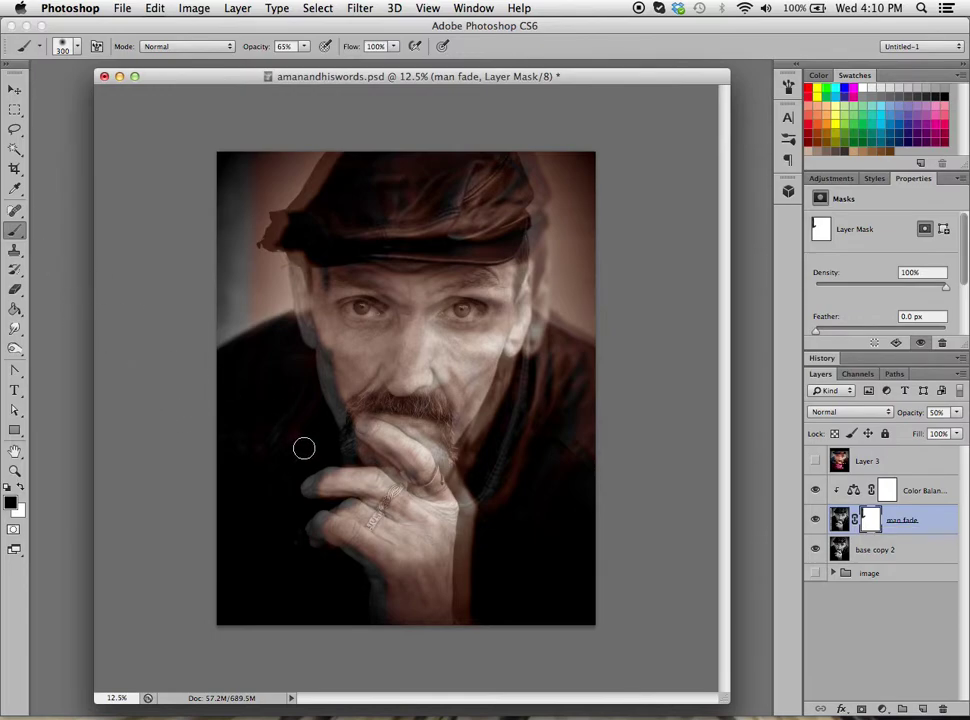
{"action": "mouse_move", "coordinate": [299, 468]}
{"action": "left_mouse_down"}
{"action": "mouse_move", "coordinate": [299, 476]}
{"action": "mouse_move", "coordinate": [307, 469]}
{"action": "mouse_move", "coordinate": [303, 532]}
{"action": "left_mouse_up"}
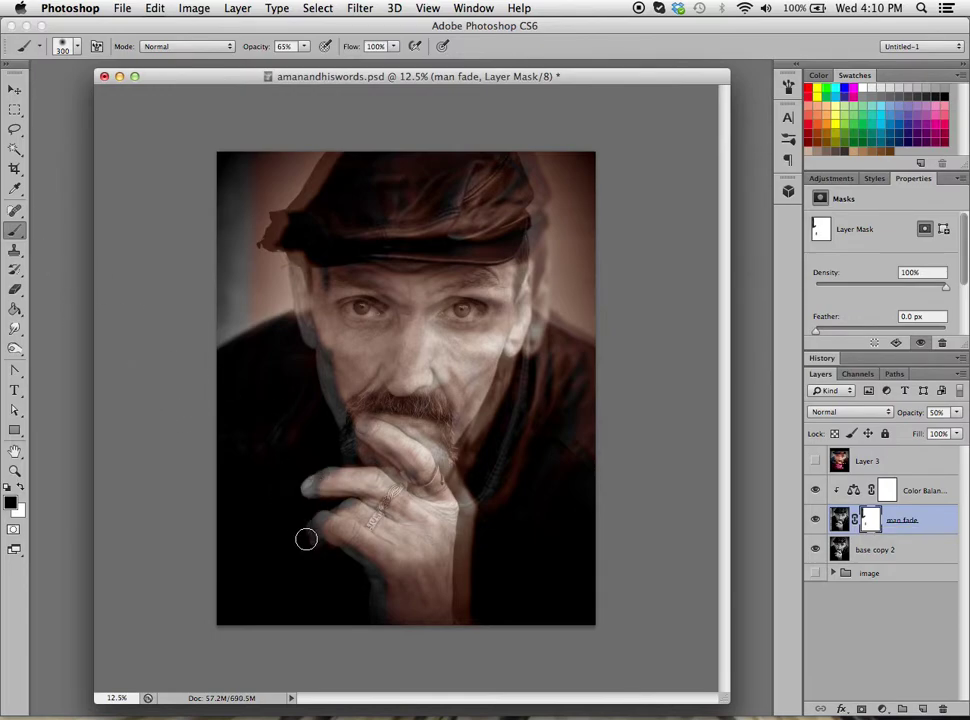
{"action": "mouse_move", "coordinate": [314, 349]}
{"action": "left_mouse_down"}
{"action": "mouse_move", "coordinate": [320, 388]}
{"action": "mouse_move", "coordinate": [315, 370]}
{"action": "mouse_move", "coordinate": [274, 482]}
{"action": "mouse_move", "coordinate": [262, 448]}
{"action": "left_mouse_up"}
{"action": "mouse_move", "coordinate": [266, 264]}
{"action": "left_mouse_down"}
{"action": "mouse_move", "coordinate": [278, 308]}
{"action": "mouse_move", "coordinate": [277, 284]}
{"action": "mouse_move", "coordinate": [277, 292]}
{"action": "mouse_move", "coordinate": [254, 255]}
{"action": "mouse_move", "coordinate": [259, 318]}
{"action": "mouse_move", "coordinate": [245, 264]}
{"action": "mouse_move", "coordinate": [251, 325]}
{"action": "mouse_move", "coordinate": [259, 345]}
{"action": "mouse_move", "coordinate": [257, 294]}
{"action": "mouse_move", "coordinate": [271, 335]}
{"action": "mouse_move", "coordinate": [276, 283]}
{"action": "mouse_move", "coordinate": [282, 337]}
{"action": "mouse_move", "coordinate": [275, 300]}
{"action": "left_mouse_up"}
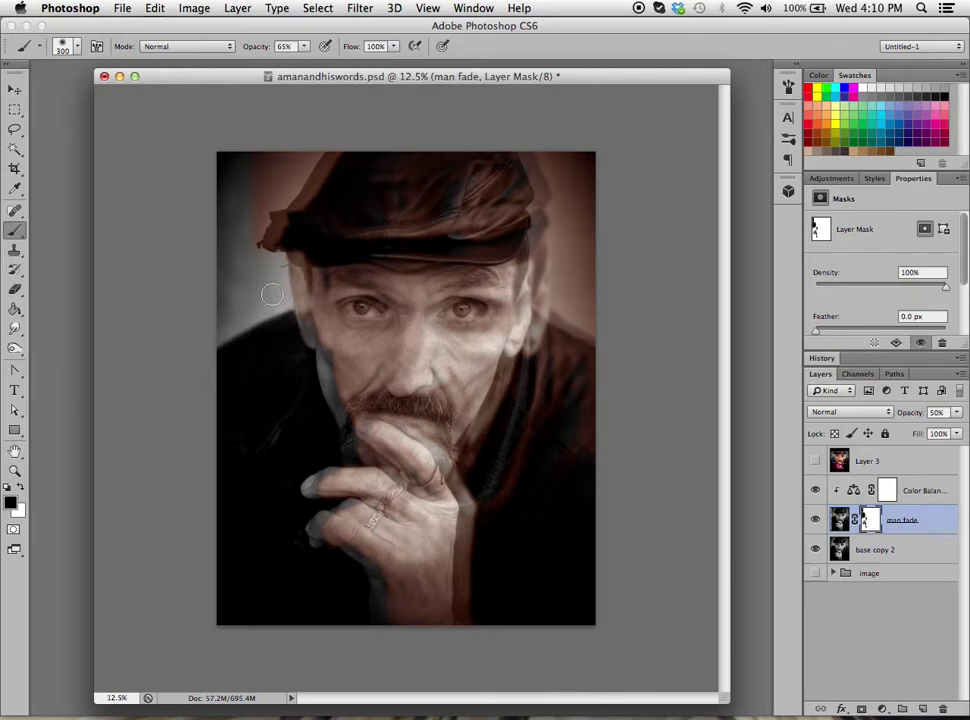
{"action": "mouse_move", "coordinate": [314, 148]}
{"action": "left_mouse_down"}
{"action": "mouse_move", "coordinate": [273, 200]}
{"action": "mouse_move", "coordinate": [302, 148]}
{"action": "mouse_move", "coordinate": [261, 194]}
{"action": "mouse_move", "coordinate": [281, 141]}
{"action": "mouse_move", "coordinate": [263, 155]}
{"action": "mouse_move", "coordinate": [268, 184]}
{"action": "mouse_move", "coordinate": [249, 241]}
{"action": "mouse_move", "coordinate": [279, 186]}
{"action": "mouse_move", "coordinate": [288, 152]}
{"action": "mouse_move", "coordinate": [278, 148]}
{"action": "mouse_move", "coordinate": [261, 183]}
{"action": "mouse_move", "coordinate": [291, 178]}
{"action": "mouse_move", "coordinate": [301, 158]}
{"action": "mouse_move", "coordinate": [254, 217]}
{"action": "mouse_move", "coordinate": [258, 260]}
{"action": "left_mouse_up"}
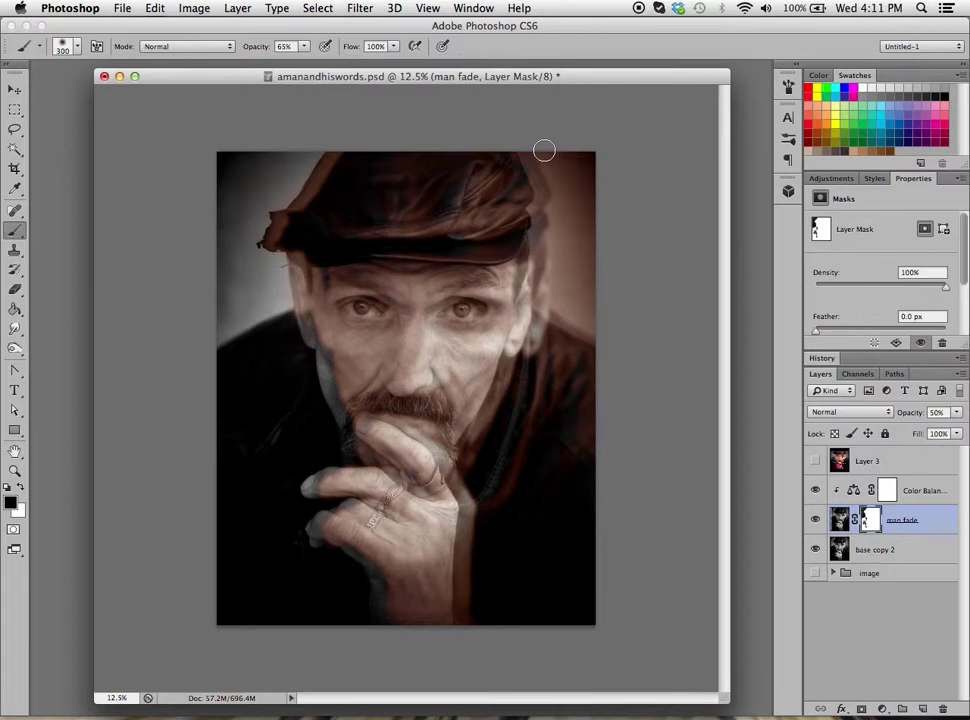
{"action": "mouse_move", "coordinate": [560, 312]}
{"action": "left_mouse_down"}
{"action": "mouse_move", "coordinate": [588, 331]}
{"action": "mouse_move", "coordinate": [559, 311]}
{"action": "mouse_move", "coordinate": [556, 207]}
{"action": "mouse_move", "coordinate": [597, 223]}
{"action": "mouse_move", "coordinate": [547, 150]}
{"action": "mouse_move", "coordinate": [566, 192]}
{"action": "mouse_move", "coordinate": [550, 152]}
{"action": "mouse_move", "coordinate": [561, 206]}
{"action": "mouse_move", "coordinate": [569, 196]}
{"action": "mouse_move", "coordinate": [595, 231]}
{"action": "mouse_move", "coordinate": [577, 196]}
{"action": "mouse_move", "coordinate": [564, 313]}
{"action": "mouse_move", "coordinate": [560, 215]}
{"action": "mouse_move", "coordinate": [558, 280]}
{"action": "mouse_move", "coordinate": [579, 325]}
{"action": "mouse_move", "coordinate": [574, 251]}
{"action": "mouse_move", "coordinate": [586, 297]}
{"action": "mouse_move", "coordinate": [554, 155]}
{"action": "mouse_move", "coordinate": [583, 288]}
{"action": "mouse_move", "coordinate": [587, 174]}
{"action": "mouse_move", "coordinate": [595, 340]}
{"action": "mouse_move", "coordinate": [577, 282]}
{"action": "mouse_move", "coordinate": [578, 170]}
{"action": "mouse_move", "coordinate": [575, 217]}
{"action": "mouse_move", "coordinate": [561, 156]}
{"action": "mouse_move", "coordinate": [606, 331]}
{"action": "left_mouse_up"}
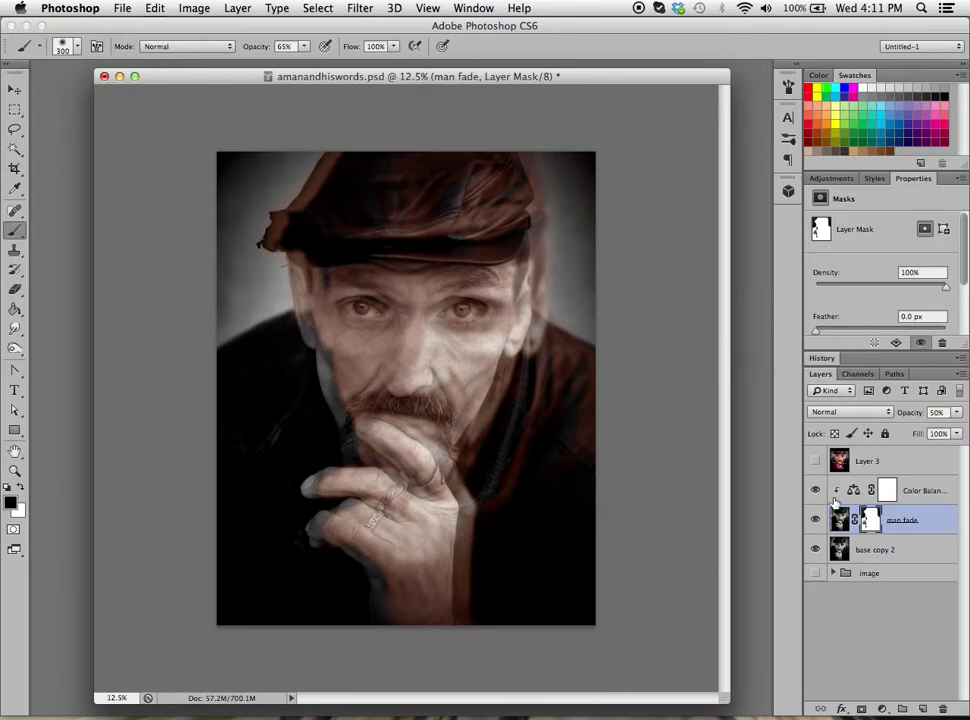
Step: Duplicate the base copy 2 layer and move the copy above the Color Balance adjustment
{"action": "left_click", "coordinate": [920, 494]}
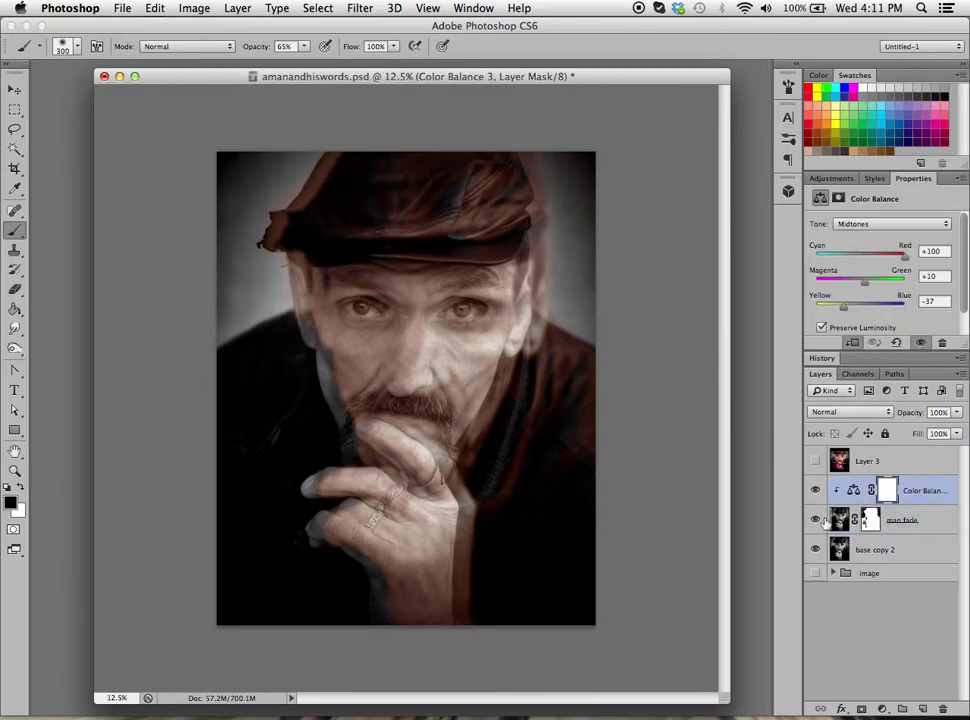
{"action": "left_click", "coordinate": [870, 550]}
{"action": "key", "text": "super+j"}
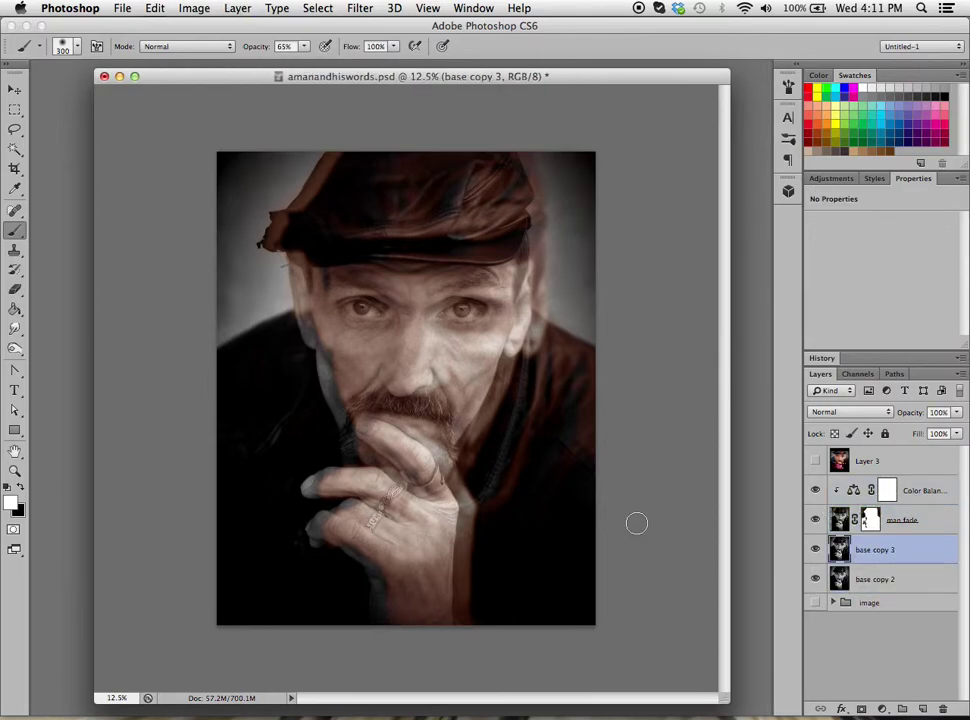
{"action": "left_click_drag", "start_coordinate": [870, 549], "coordinate": [880, 481]}
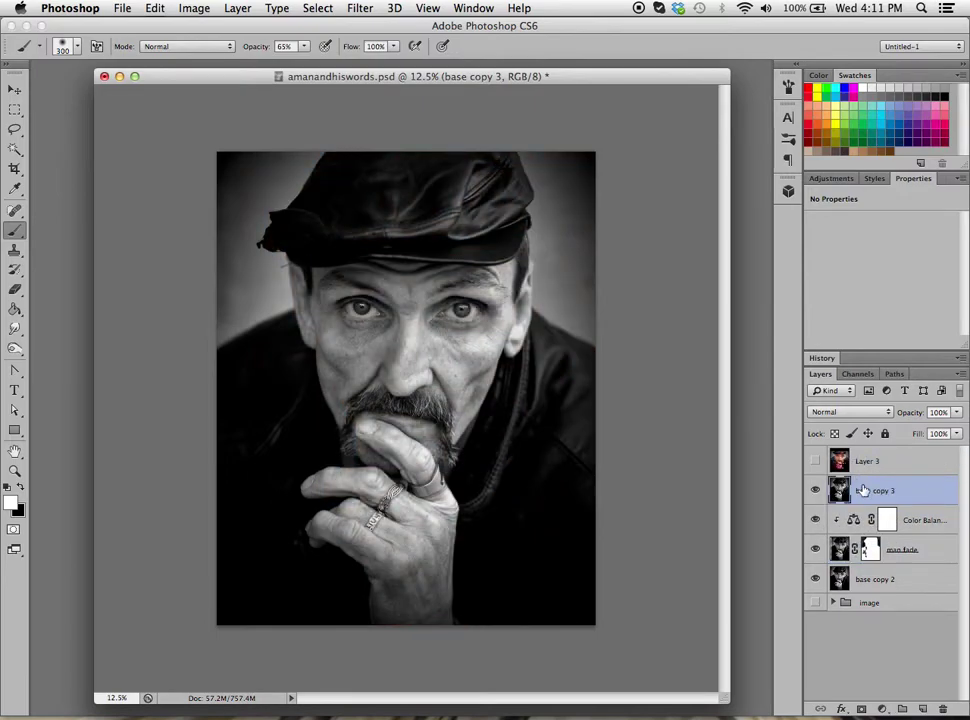
Step: Set the new base copy 3 layer's opacity to 35% and shift it far left, over the original face's left side
{"action": "left_click", "coordinate": [957, 413]}
{"action": "left_click_drag", "start_coordinate": [957, 431], "coordinate": [911, 429]}
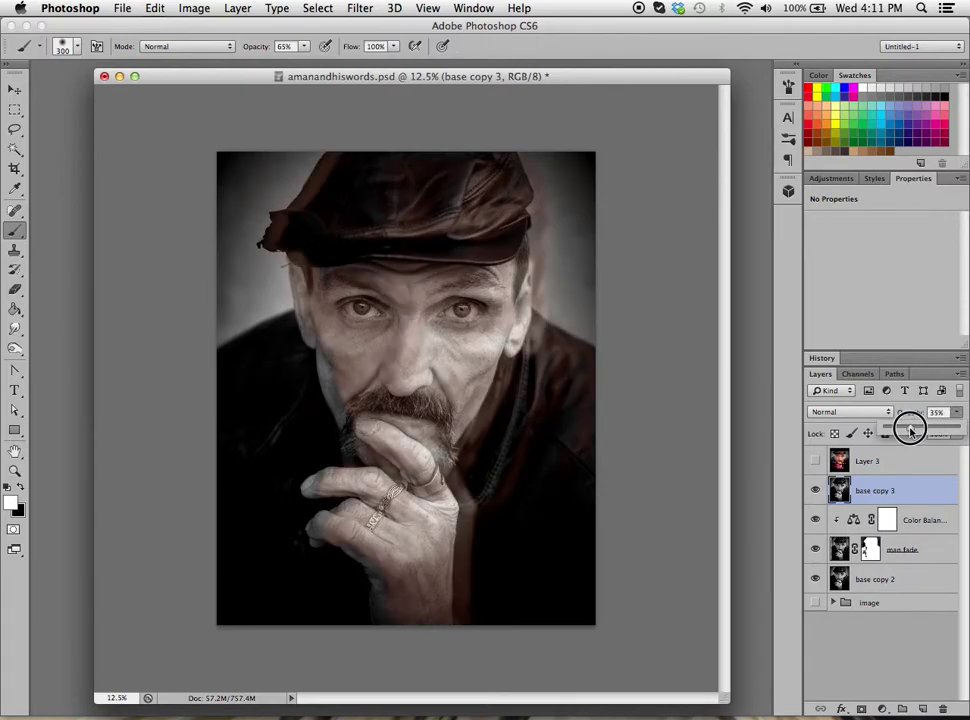
{"action": "left_click", "coordinate": [16, 91]}
{"action": "left_click_drag", "start_coordinate": [377, 277], "coordinate": [278, 289]}
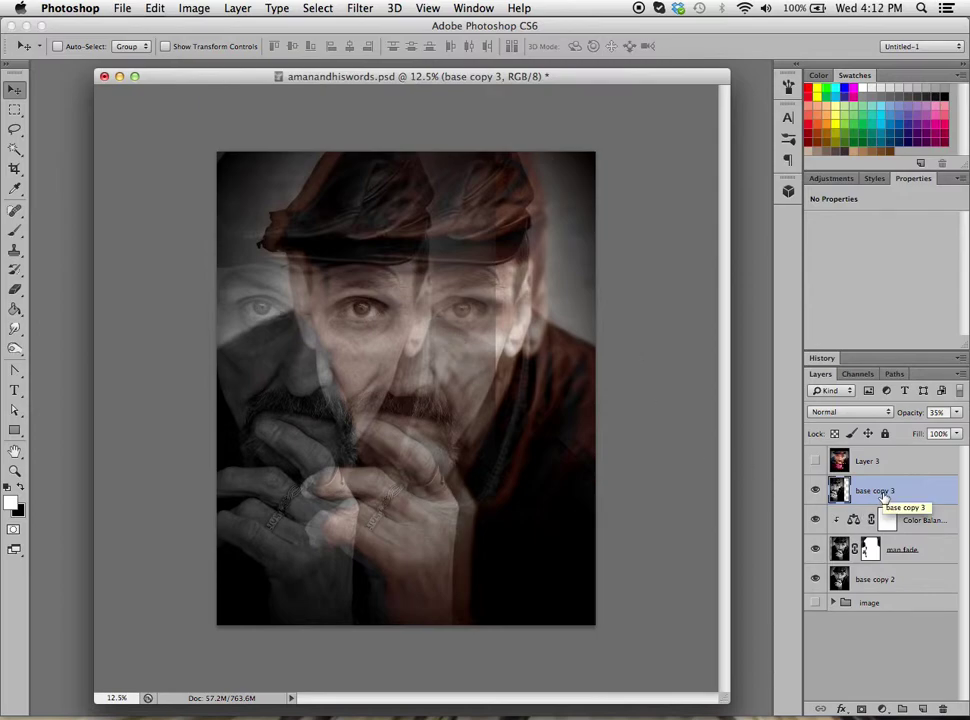
Step: Add a Color Balance adjustment clipped to base copy 3, with midtones at Cyan/Red -15, Magenta/Green +8 and Yellow/Blue +63
{"action": "left_click", "coordinate": [831, 179]}
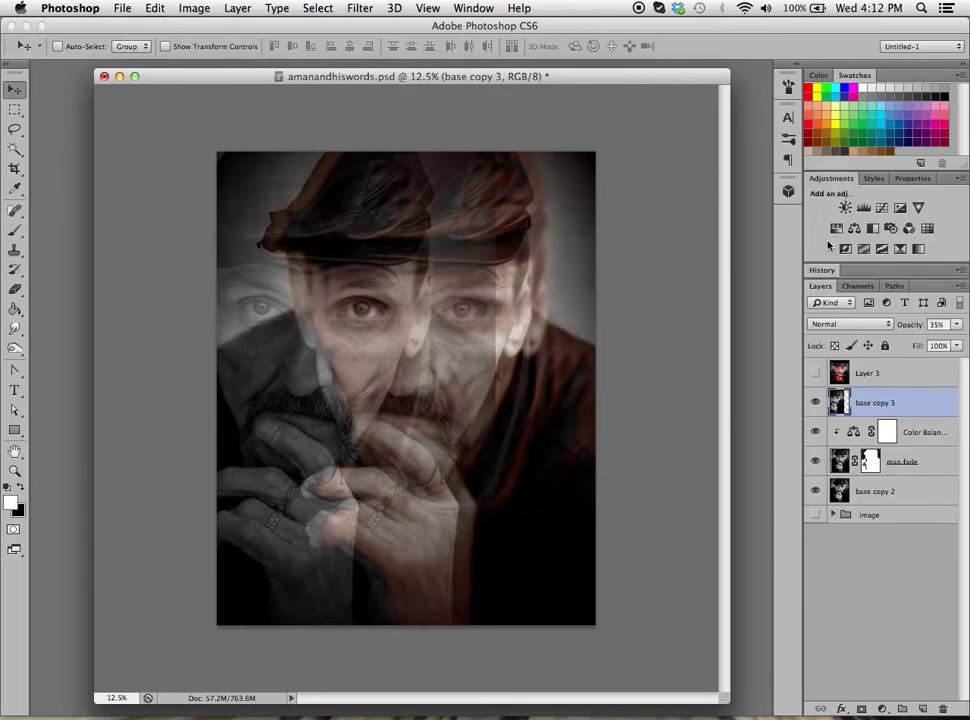
{"action": "left_click", "coordinate": [854, 228]}
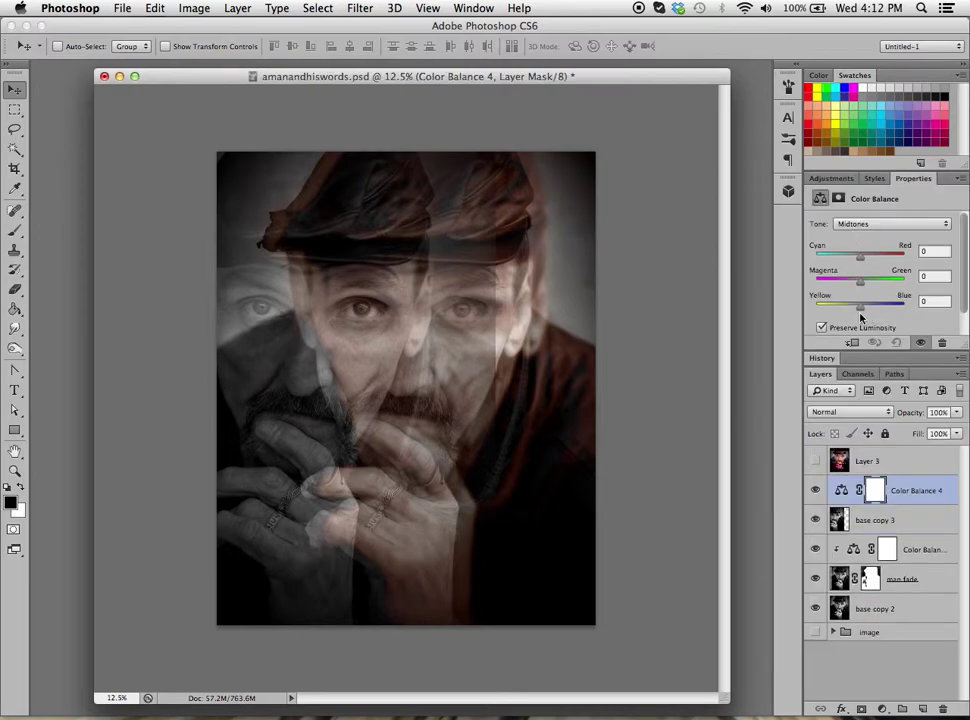
{"action": "left_click_drag", "start_coordinate": [857, 314], "coordinate": [853, 259]}
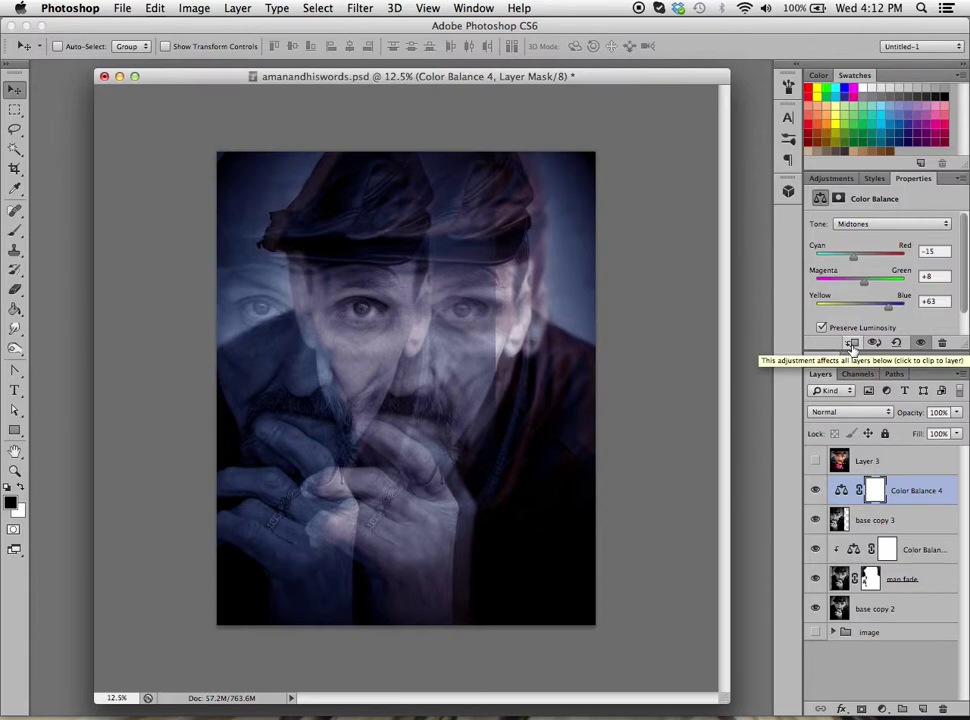
{"action": "left_click", "coordinate": [852, 344]}
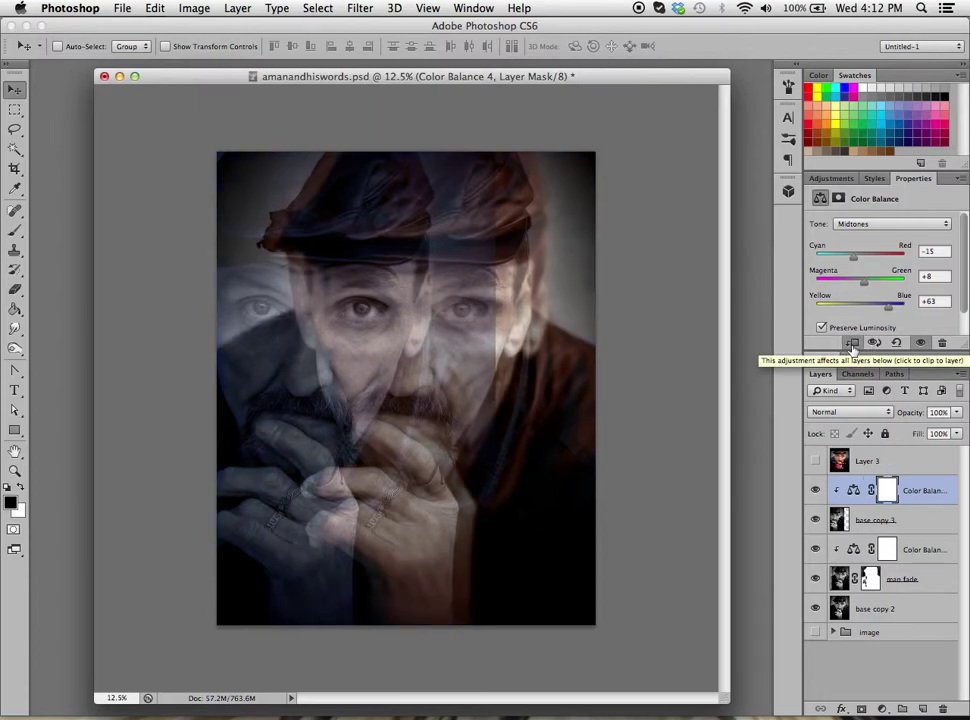
Step: Set the base copy 3 layer's blending mode to Lighter Color
{"action": "left_click", "coordinate": [841, 520]}
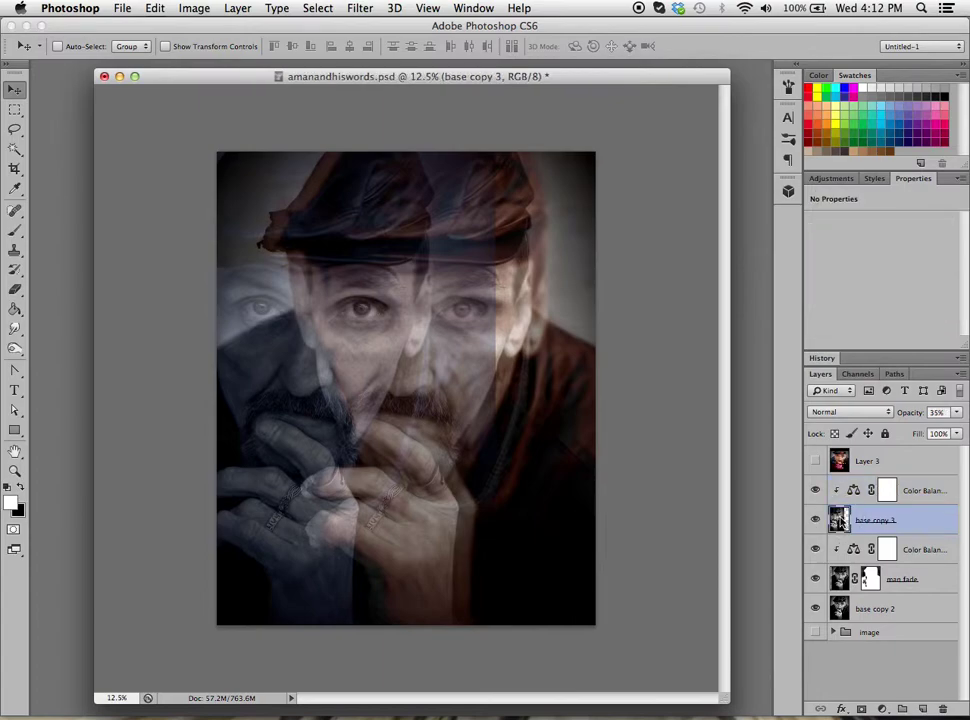
{"action": "left_click", "coordinate": [850, 415]}
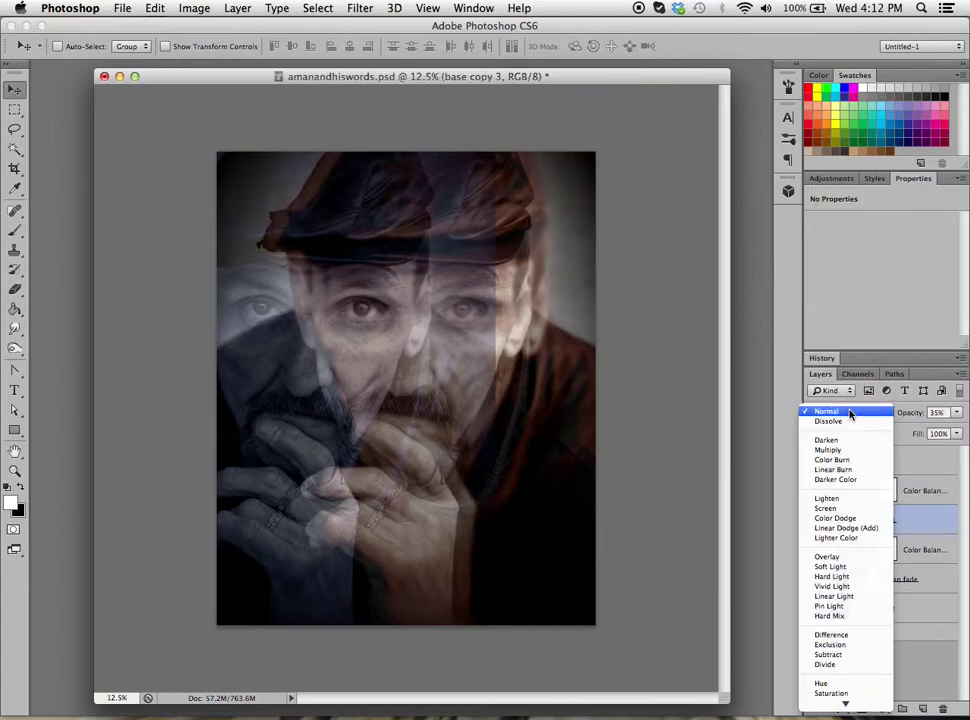
{"action": "left_click", "coordinate": [837, 540]}
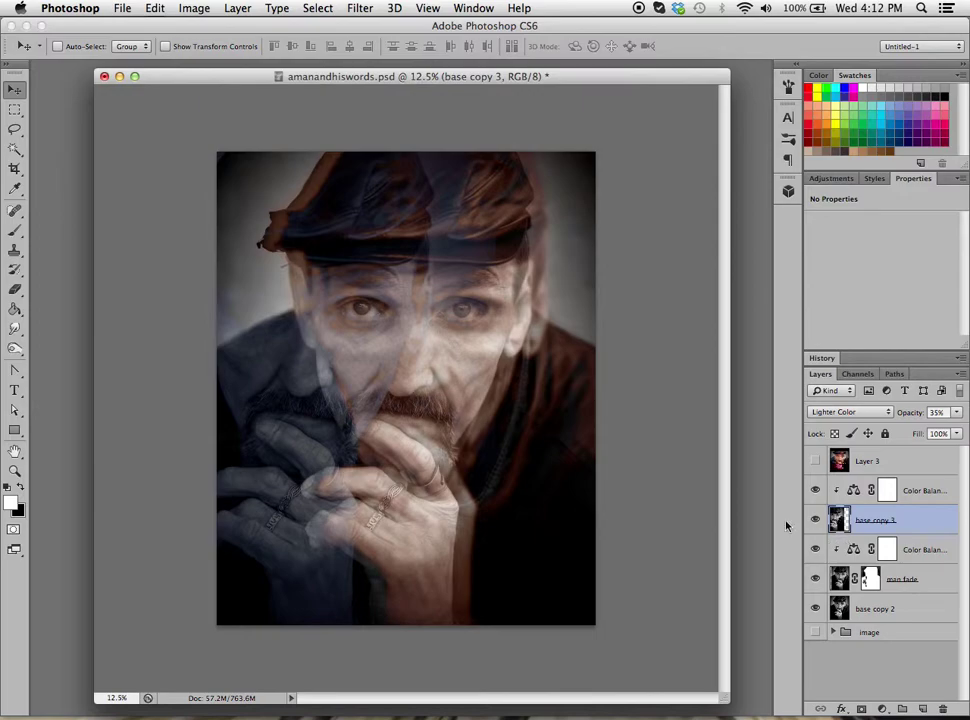
Step: Apply a Motion Blur to base copy 3 with an angle of 4° and a distance of 86 pixels
{"action": "left_click", "coordinate": [362, 9]}
{"action": "mouse_move", "coordinate": [366, 186]}
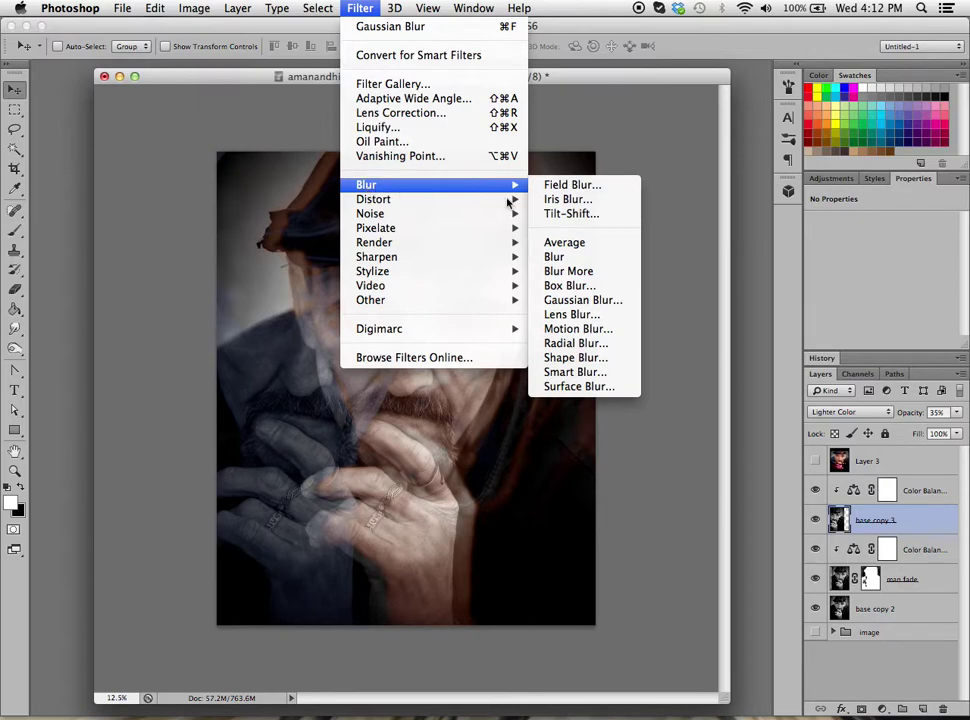
{"action": "left_click", "coordinate": [566, 329]}
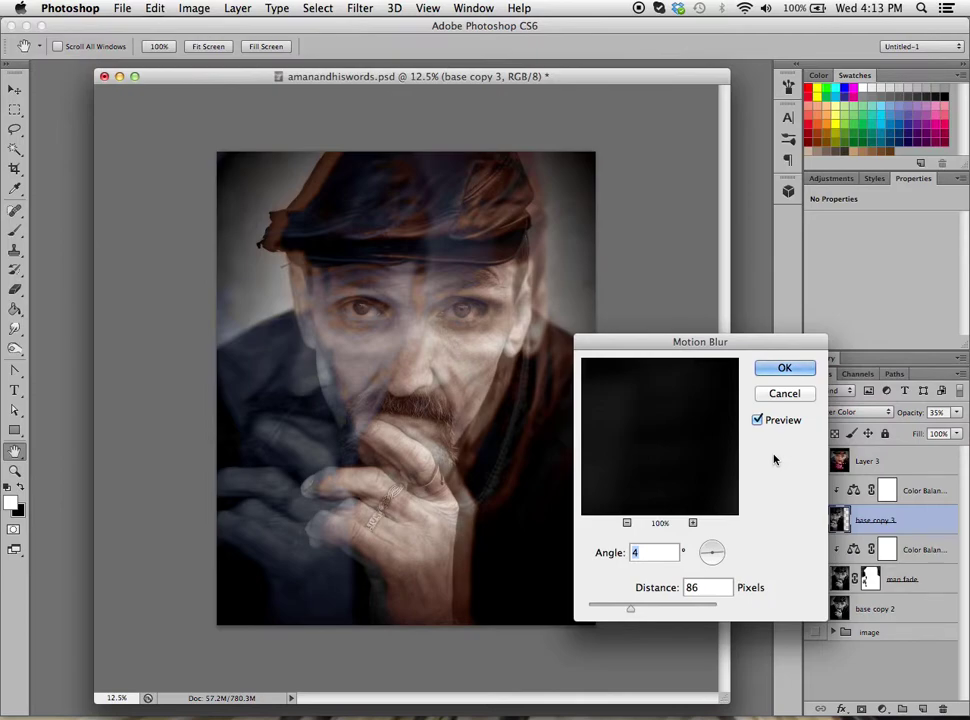
{"action": "left_click", "coordinate": [783, 370]}
{"action": "key", "text": "v"}
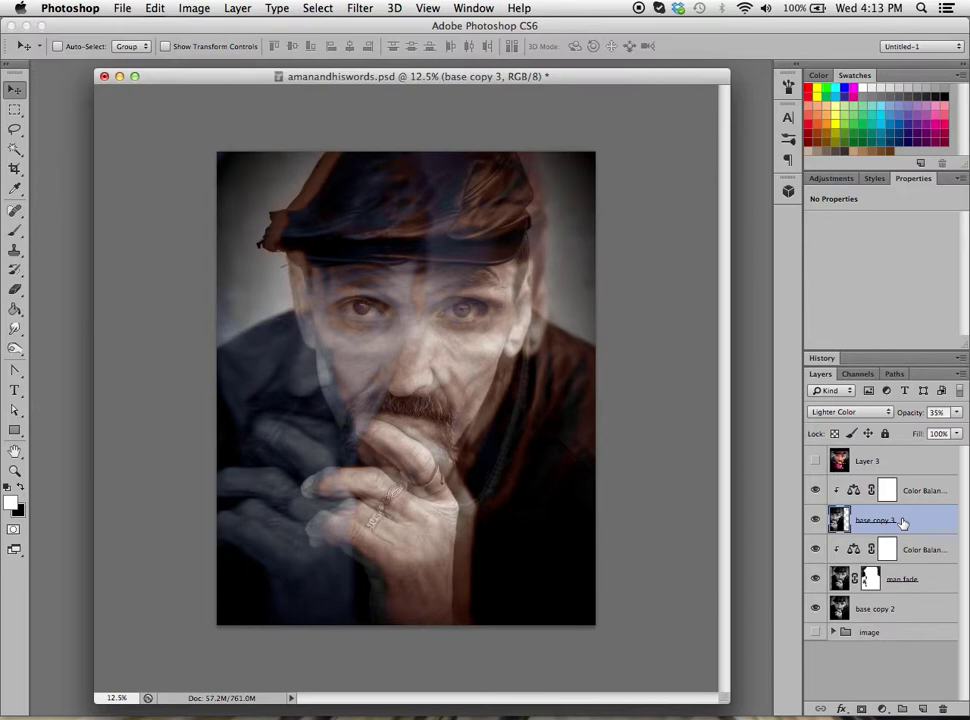
Step: Stamp all visible layers into a new layer above the top Color Balance adjustment, and check it by toggling its visibility
{"action": "left_click", "coordinate": [922, 492]}
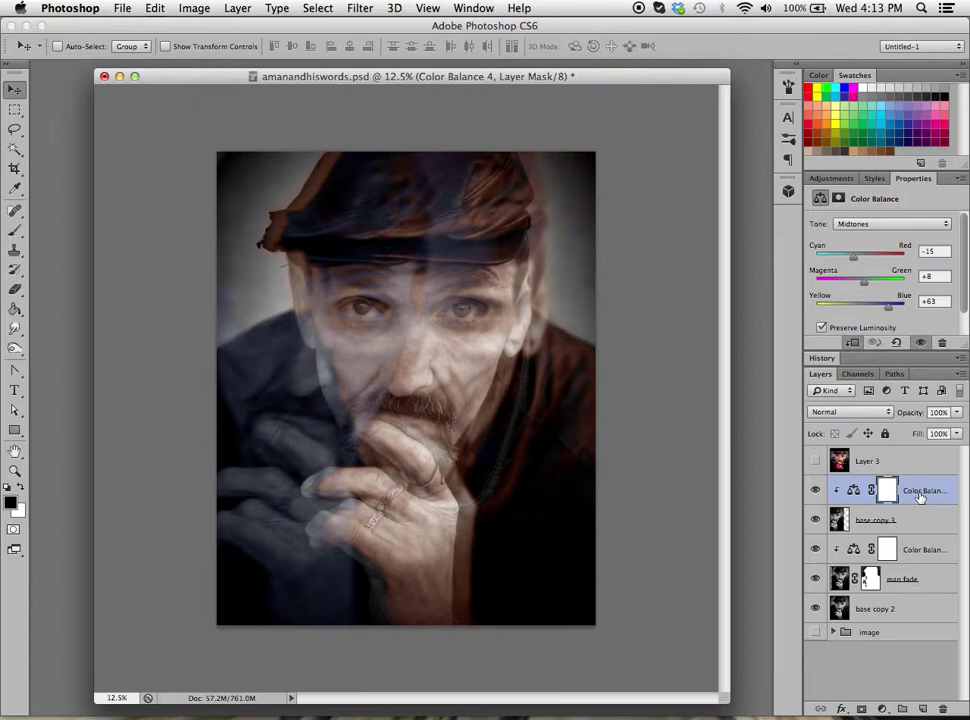
{"action": "key", "text": "super+alt+shift+e"}
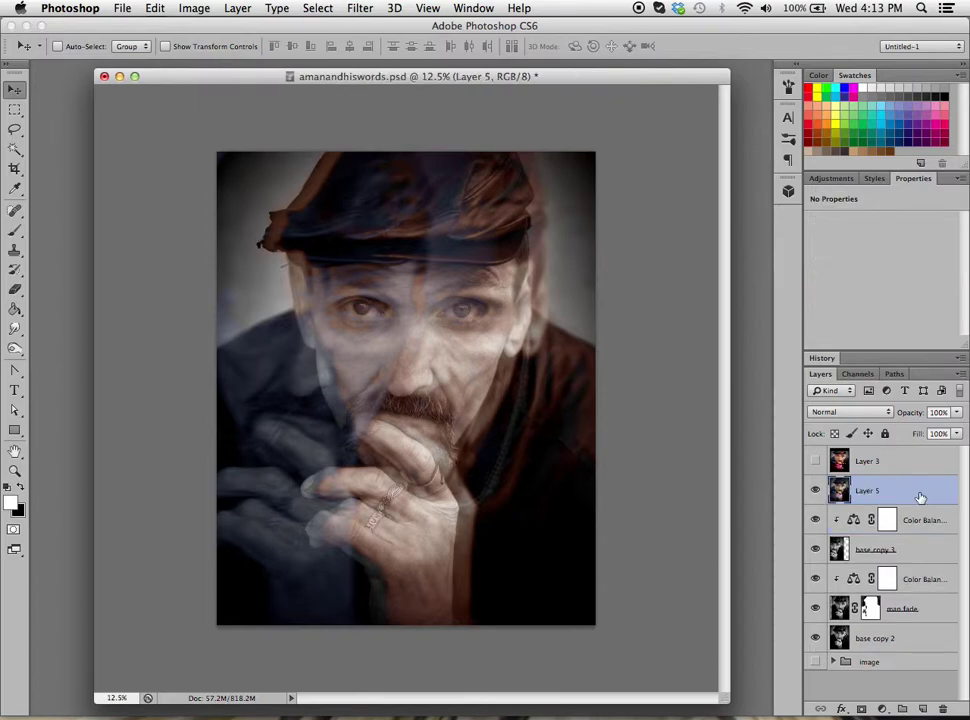
{"action": "left_click", "coordinate": [822, 357]}
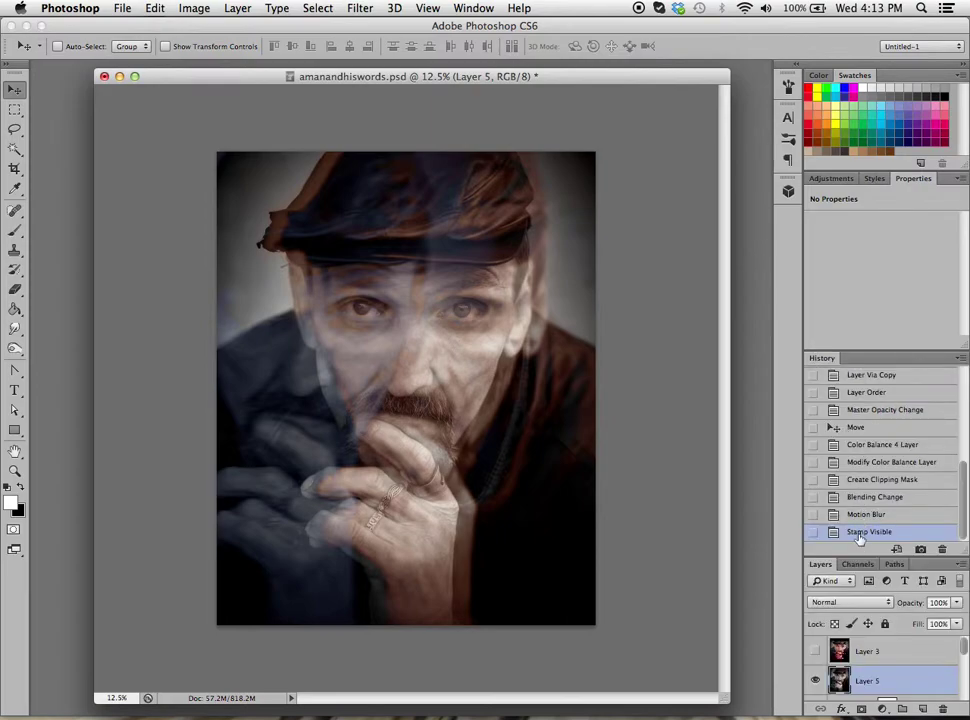
{"action": "left_click", "coordinate": [820, 358]}
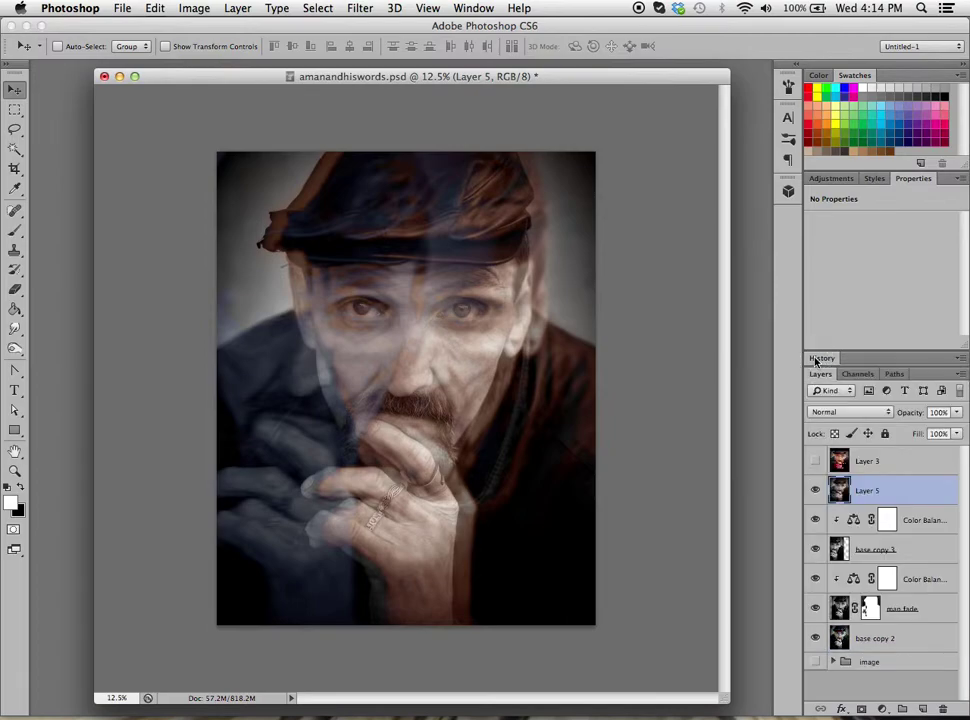
{"action": "left_click", "coordinate": [815, 491]}
{"action": "left_click", "coordinate": [815, 491]}
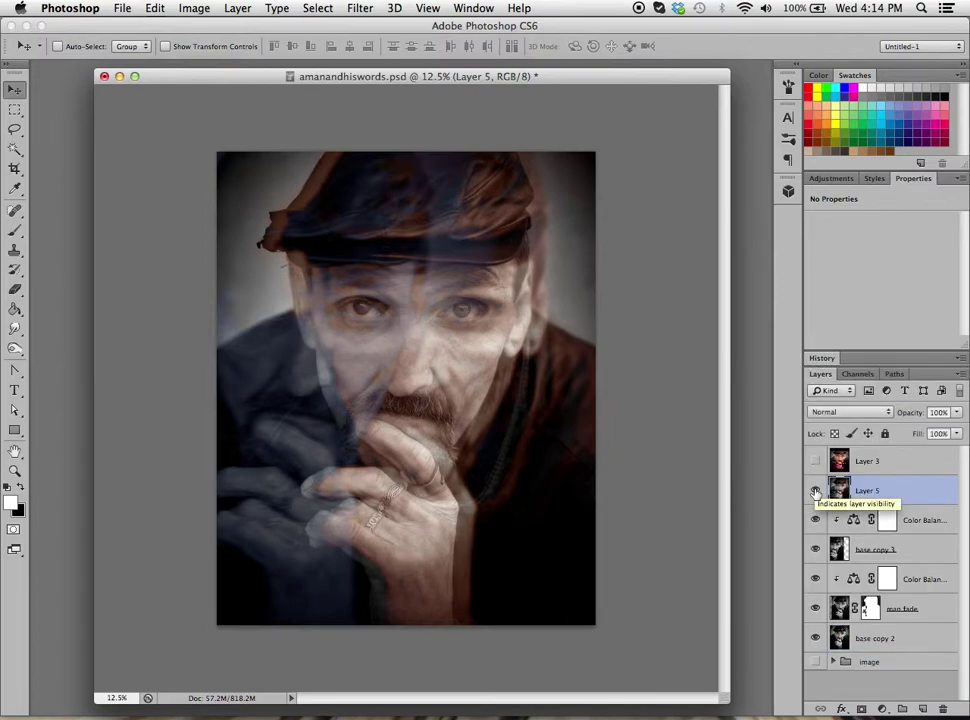
Step: Open the Filter Gallery for the stamped layer and fit the whole image in the preview
{"action": "left_click", "coordinate": [360, 8]}
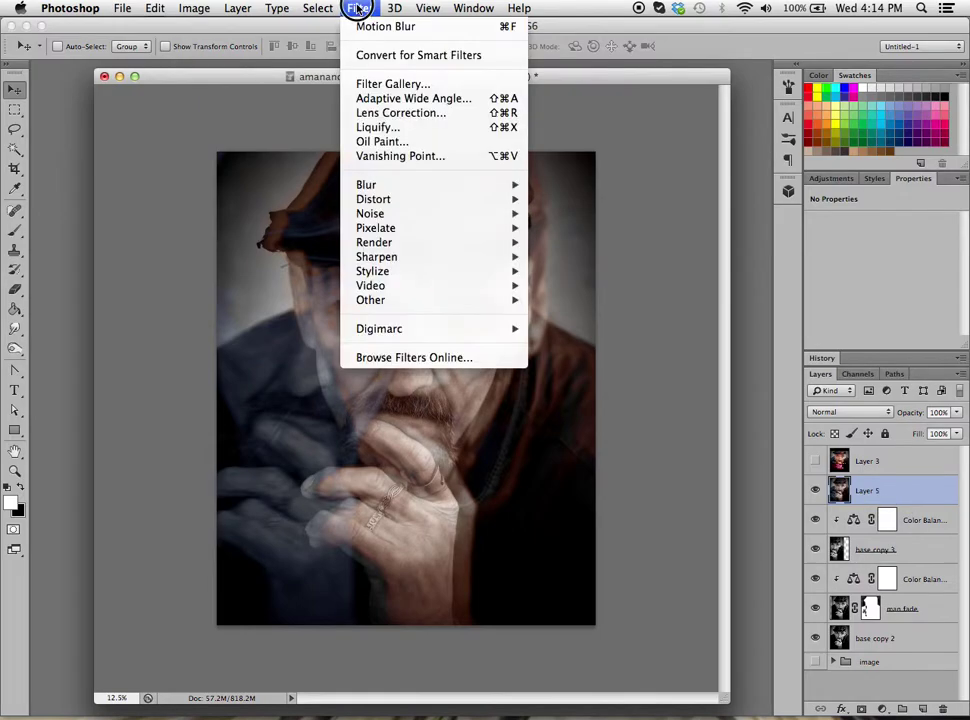
{"action": "mouse_move", "coordinate": [372, 185]}
{"action": "left_click", "coordinate": [362, 86]}
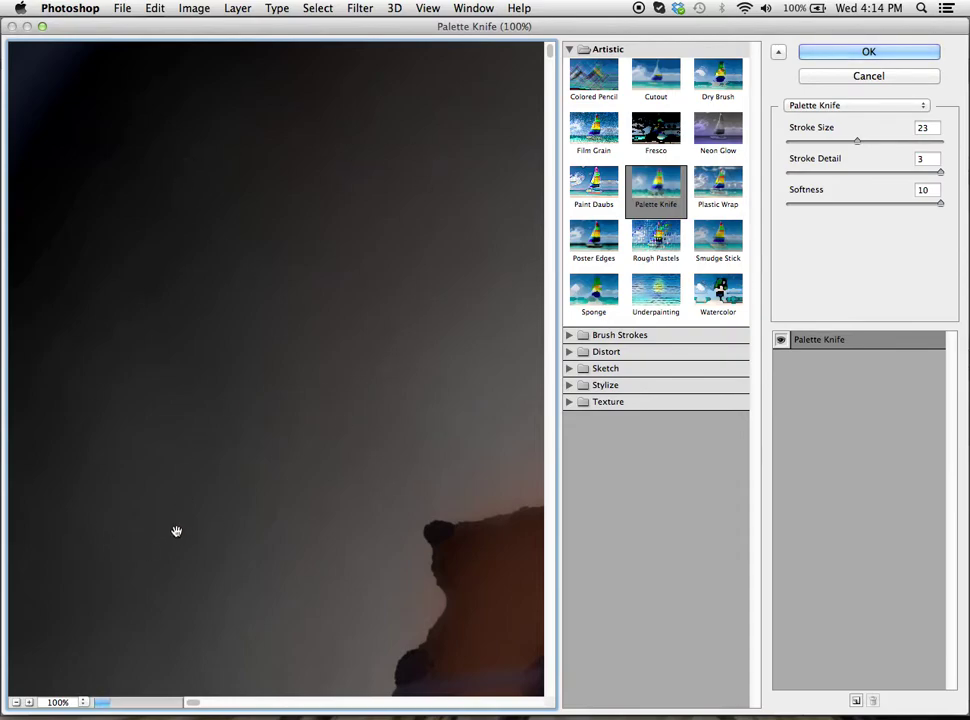
{"action": "left_click", "coordinate": [84, 704]}
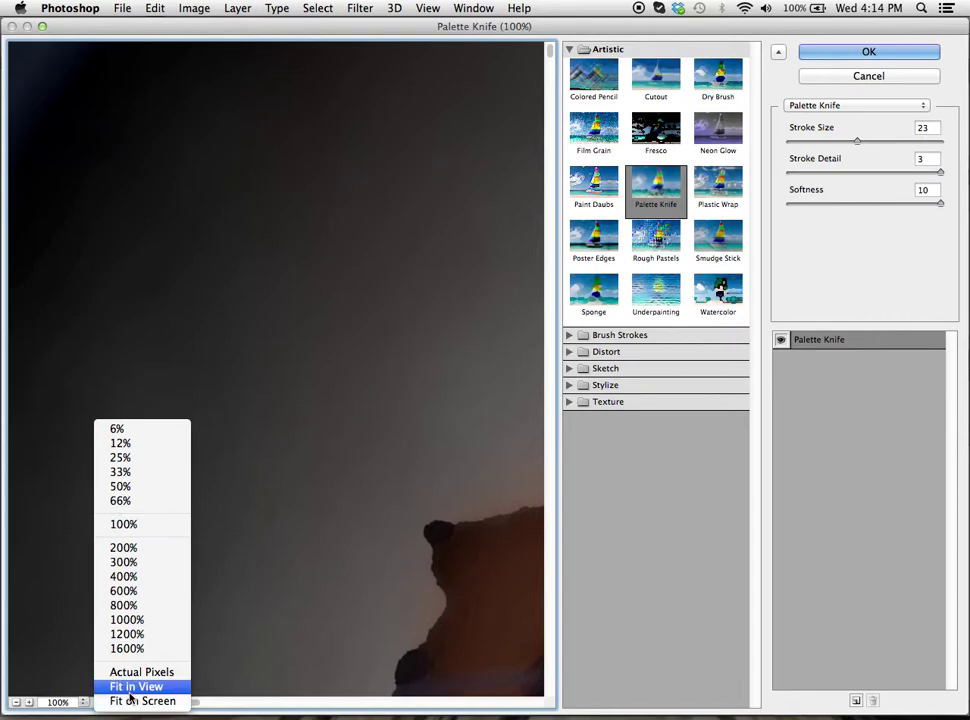
{"action": "left_click", "coordinate": [131, 690]}
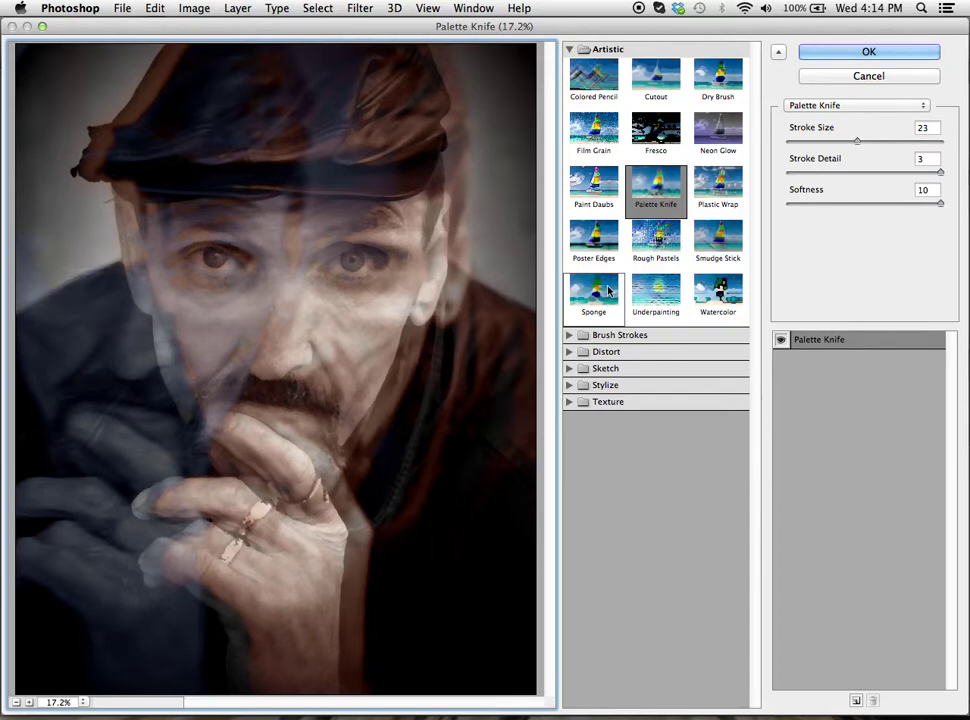
Step: Preview Film Grain, Paint Daubs and Poster Edges, and apply Palette Knife with Stroke Size 23, Stroke Detail 3 and Softness 10
{"action": "left_click", "coordinate": [603, 133]}
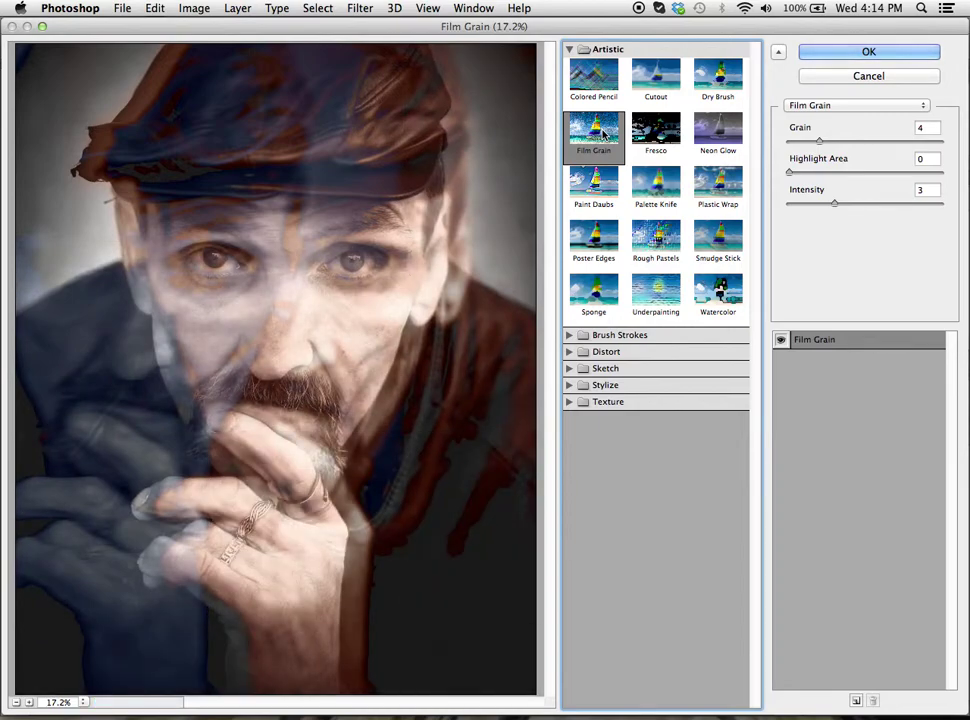
{"action": "left_click", "coordinate": [603, 187]}
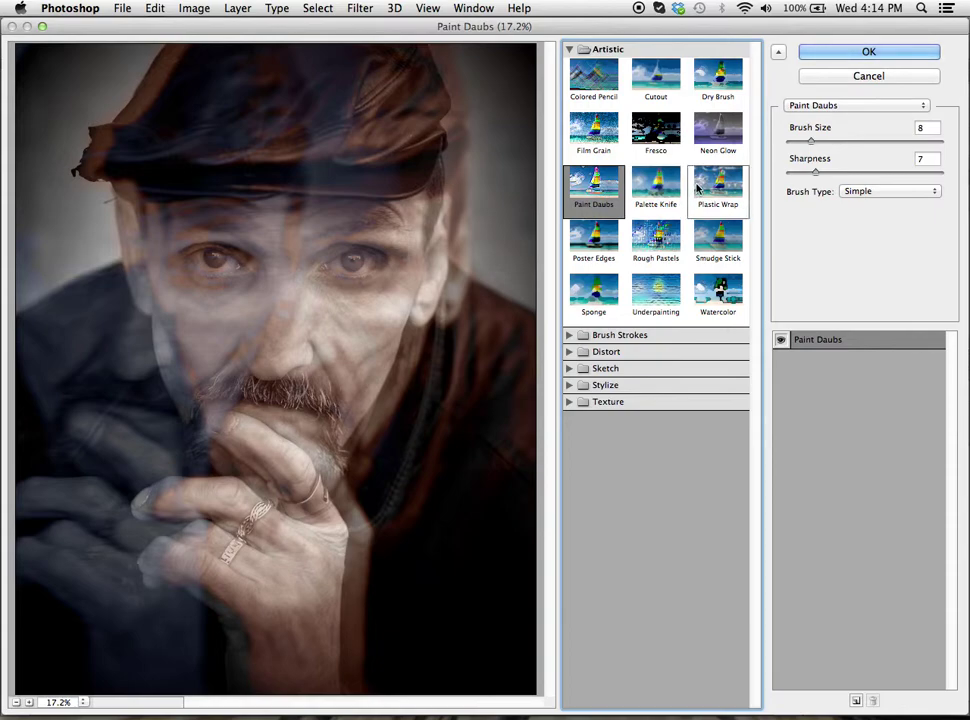
{"action": "left_click", "coordinate": [603, 238]}
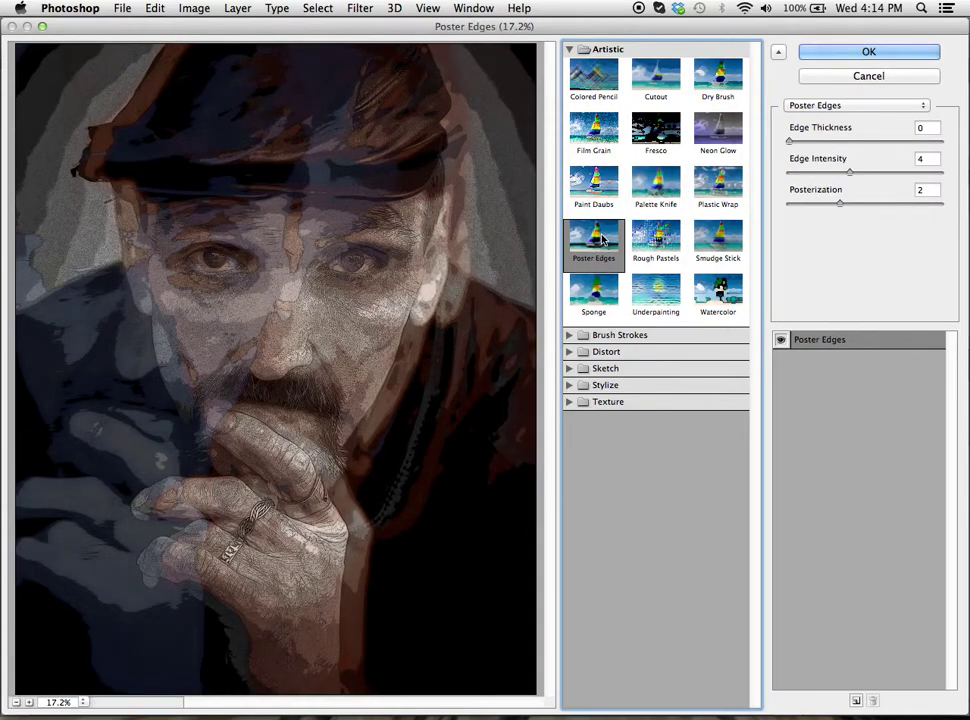
{"action": "left_click", "coordinate": [655, 190]}
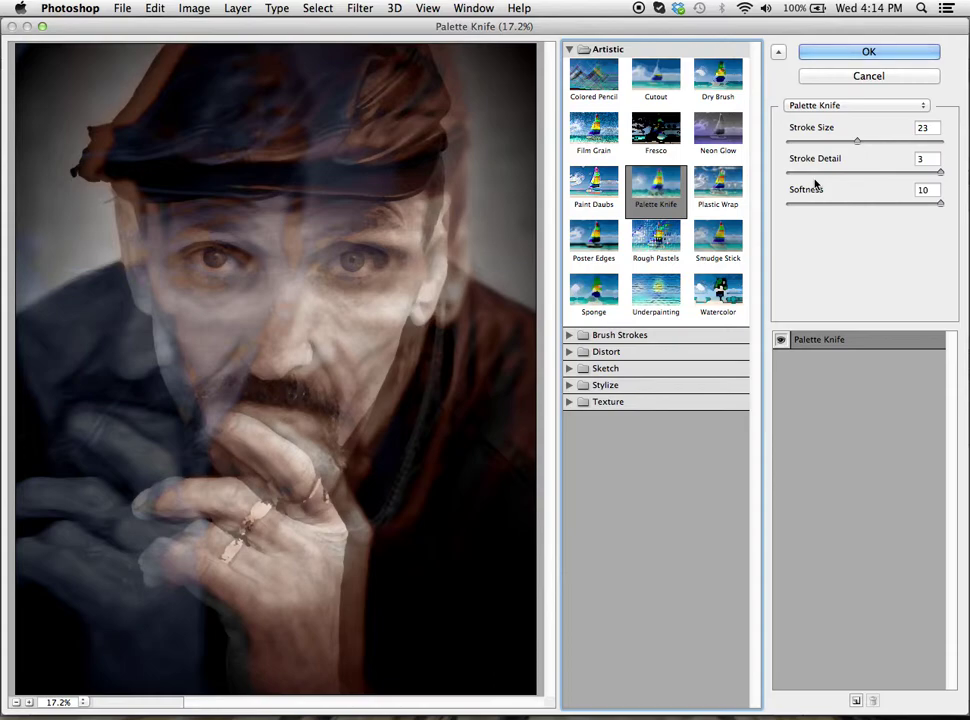
{"action": "left_click", "coordinate": [840, 52]}
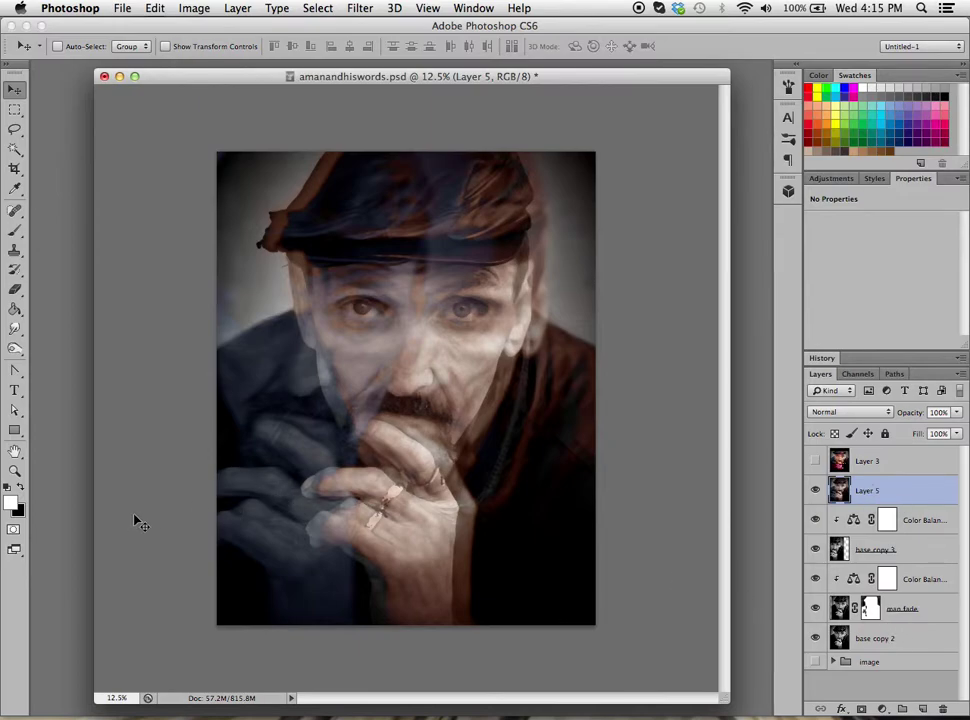
Step: Draw a rectangle about 2000 × 2540 px over the hat and the face's left side, with Light Red Orange fill and stroke
{"action": "left_click", "coordinate": [14, 430]}
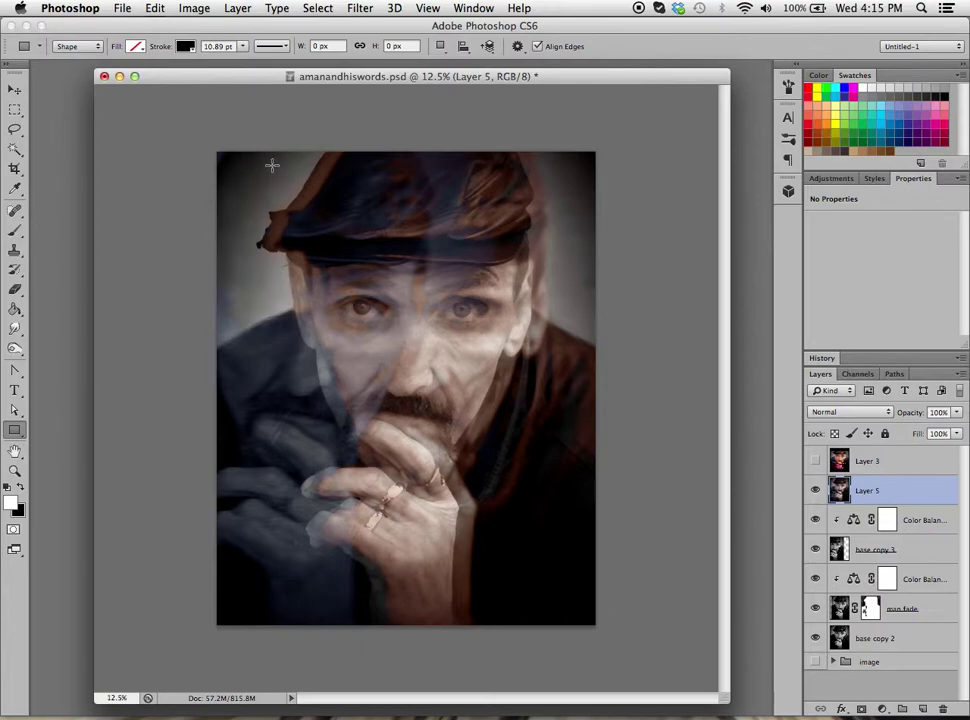
{"action": "left_click_drag", "start_coordinate": [277, 162], "coordinate": [466, 402]}
{"action": "left_click", "coordinate": [135, 46]}
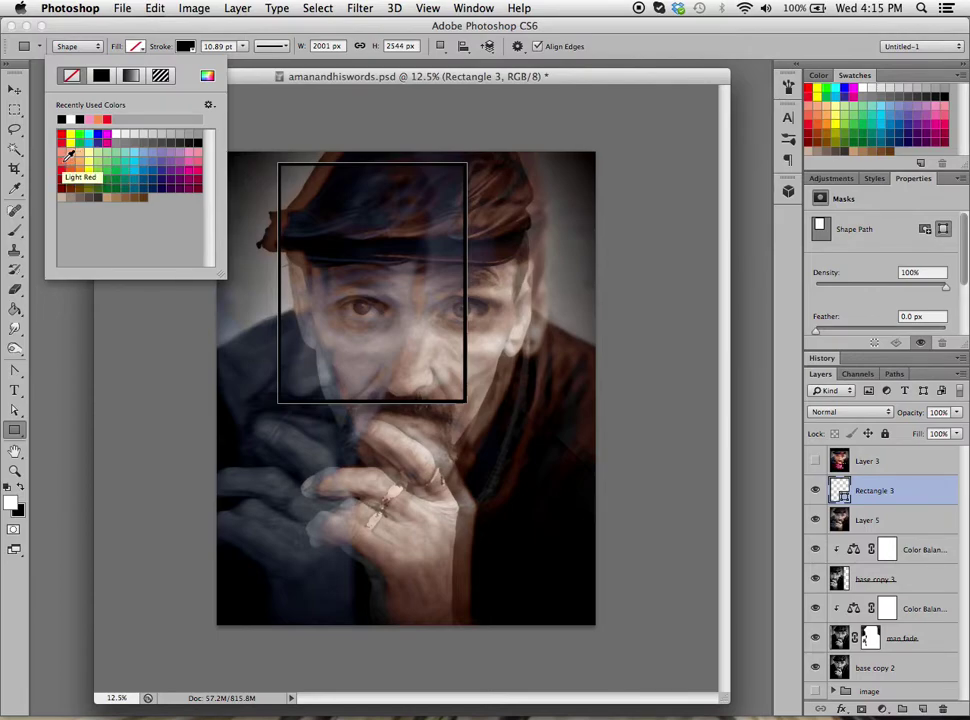
{"action": "left_click", "coordinate": [72, 157]}
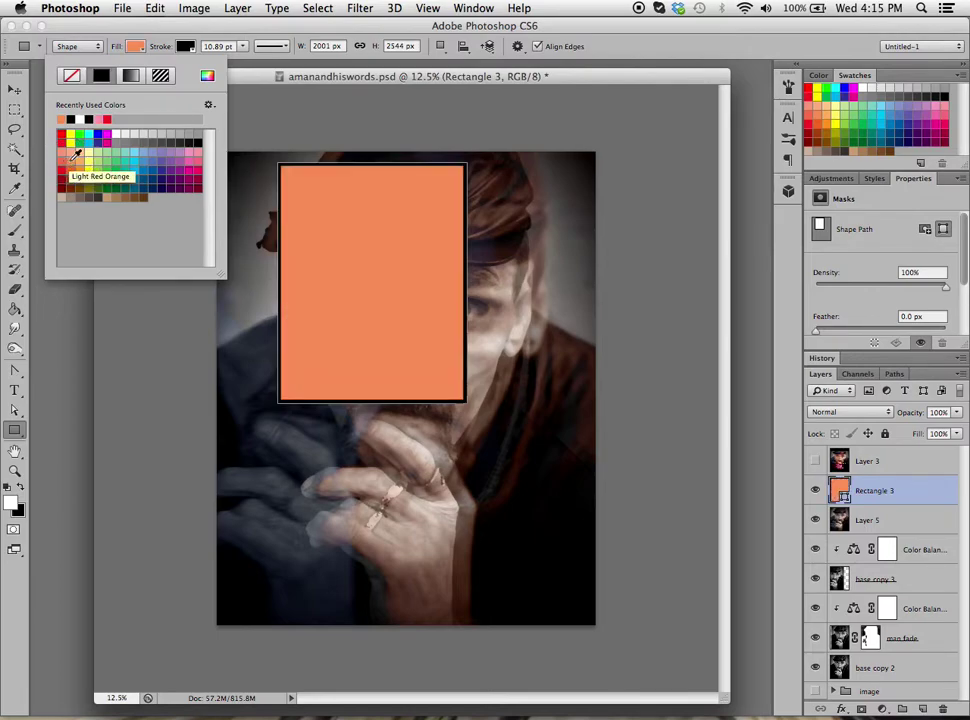
{"action": "left_click", "coordinate": [185, 46]}
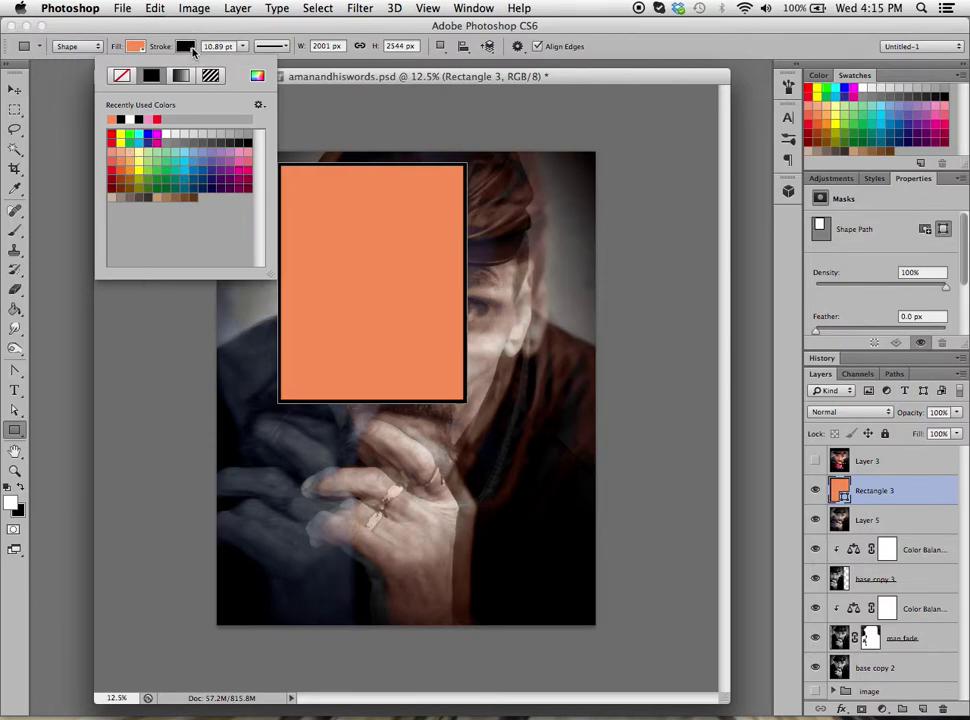
{"action": "left_click", "coordinate": [112, 119]}
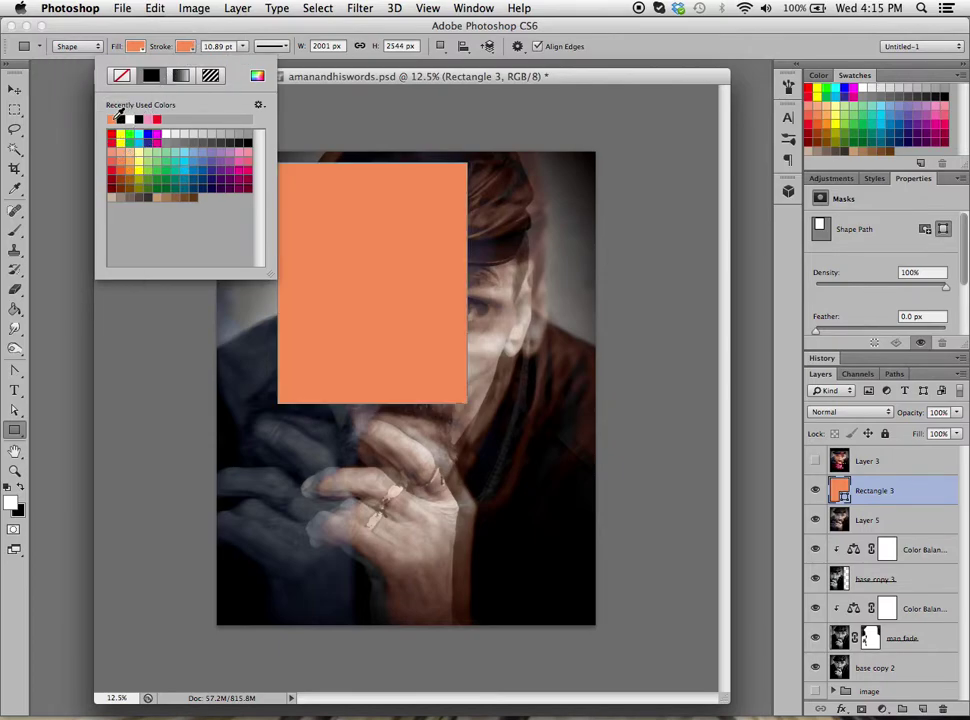
Step: Feather the orange rectangle's edges to 90.1 px
{"action": "left_click", "coordinate": [24, 91]}
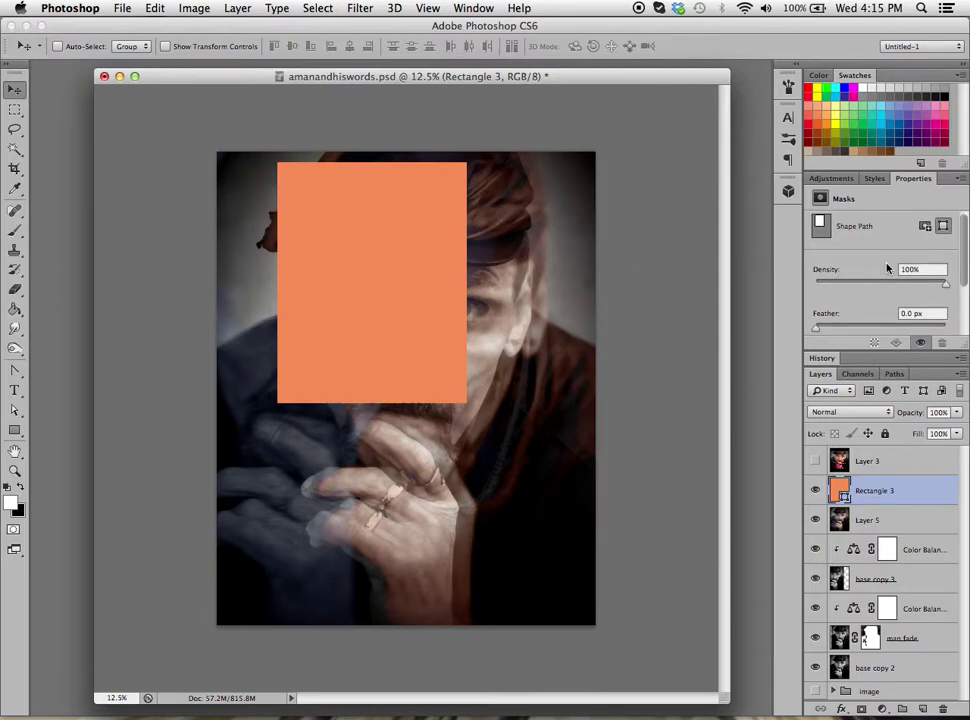
{"action": "scroll", "coordinate": [886, 268], "scroll_direction": "down", "scroll_amount": 3}
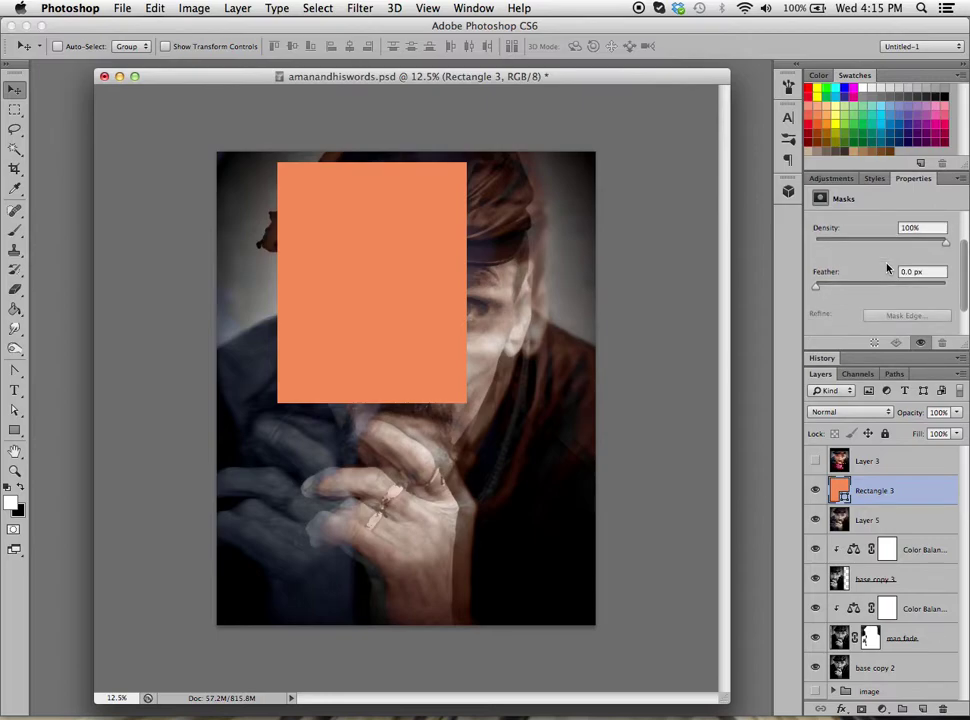
{"action": "left_click_drag", "start_coordinate": [816, 289], "coordinate": [897, 291]}
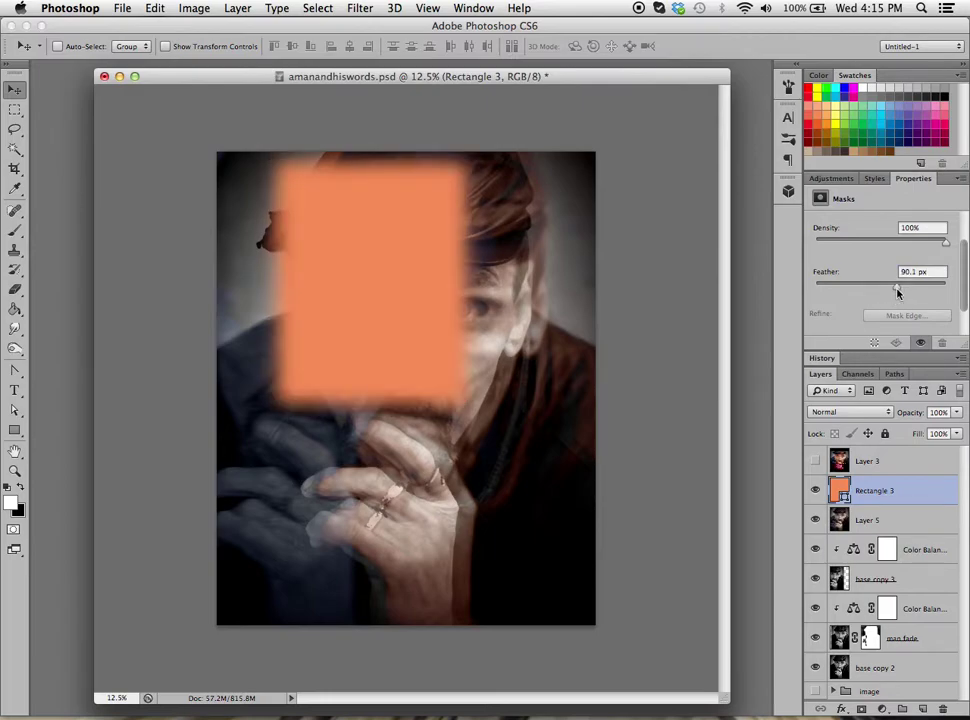
Step: Set the orange rectangle's blending mode to Soft Light and shift it slightly down and right over the face
{"action": "left_click", "coordinate": [849, 412]}
{"action": "key", "text": "Escape"}
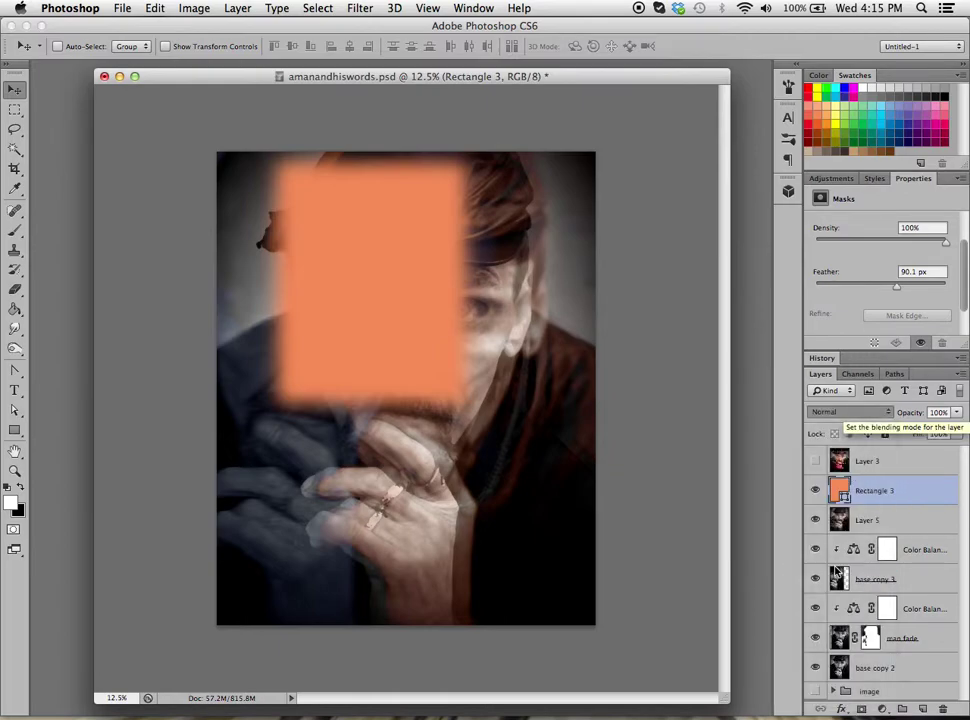
{"action": "key", "text": "shift+alt+f"}
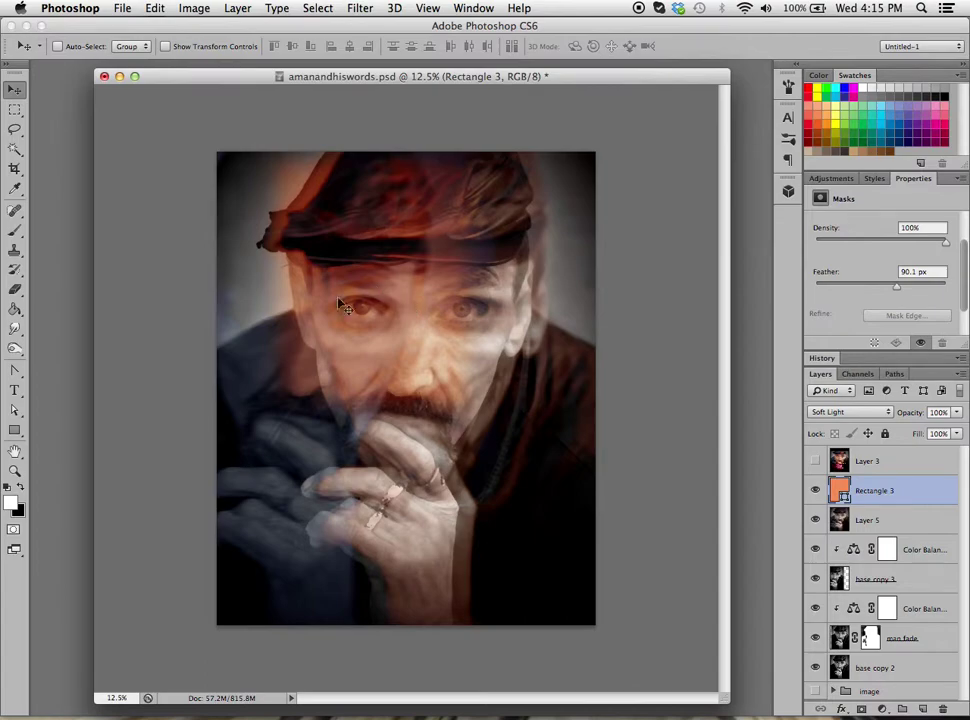
{"action": "left_click_drag", "start_coordinate": [372, 246], "coordinate": [391, 262]}
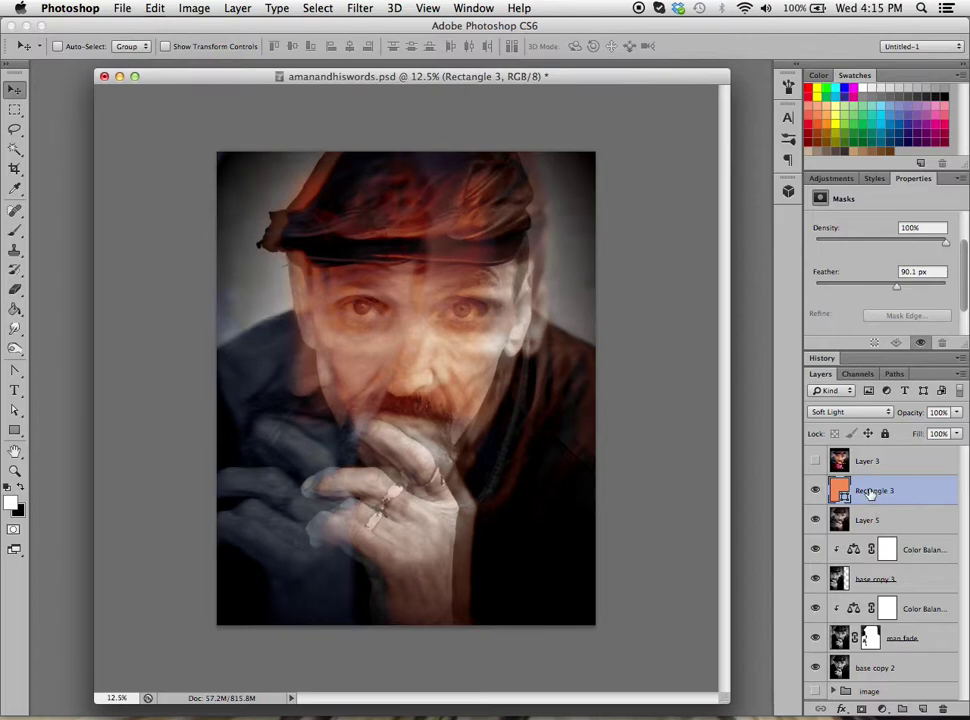
Step: Draw a rectangle about 4017 × 1728 px across the image's lower third and set its fill and stroke to the same pink
{"action": "left_click", "coordinate": [14, 430]}
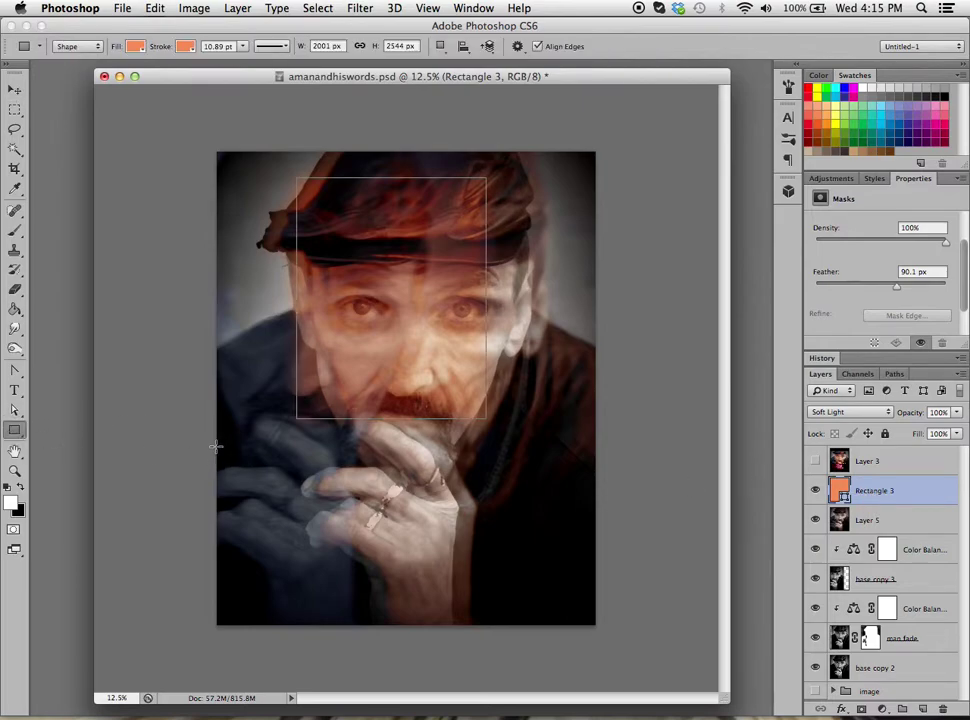
{"action": "left_click_drag", "start_coordinate": [216, 460], "coordinate": [596, 622]}
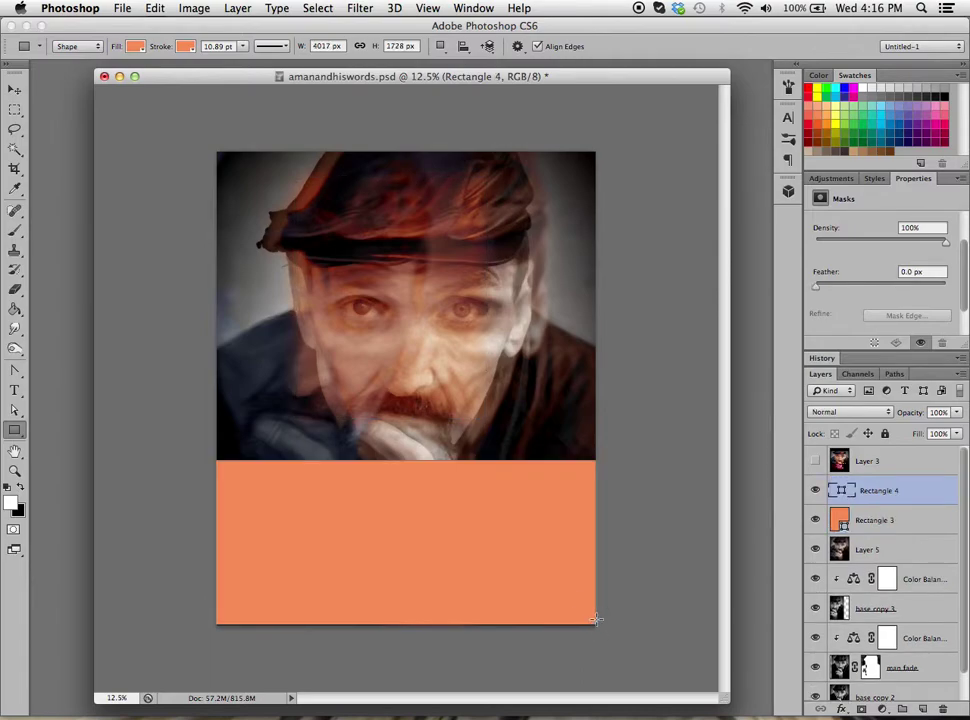
{"action": "left_click", "coordinate": [137, 47]}
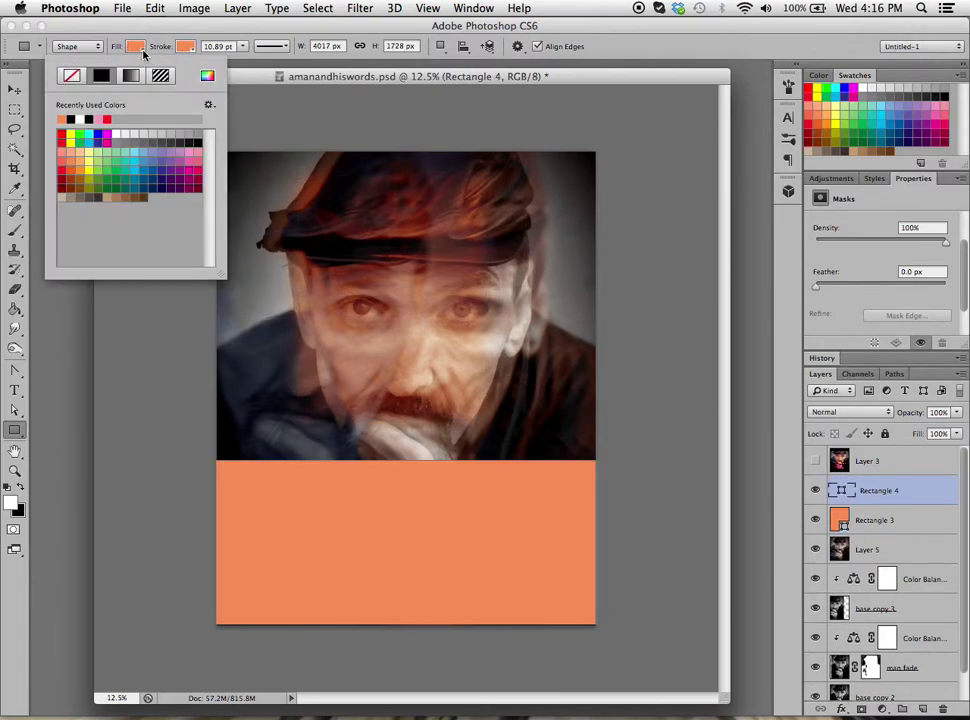
{"action": "left_click", "coordinate": [206, 146]}
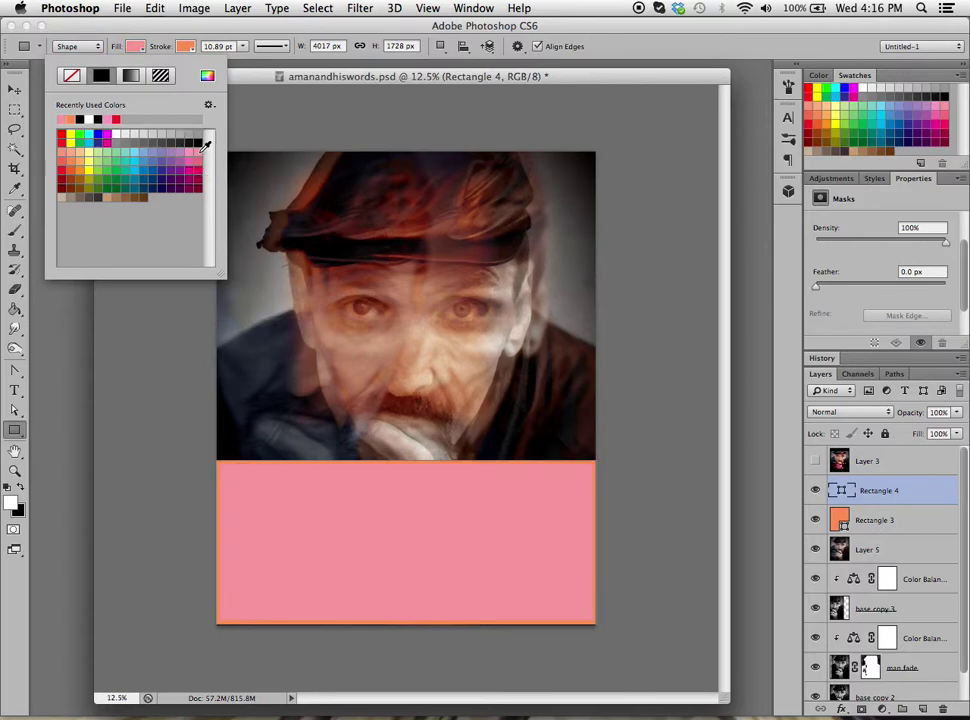
{"action": "left_click", "coordinate": [190, 150]}
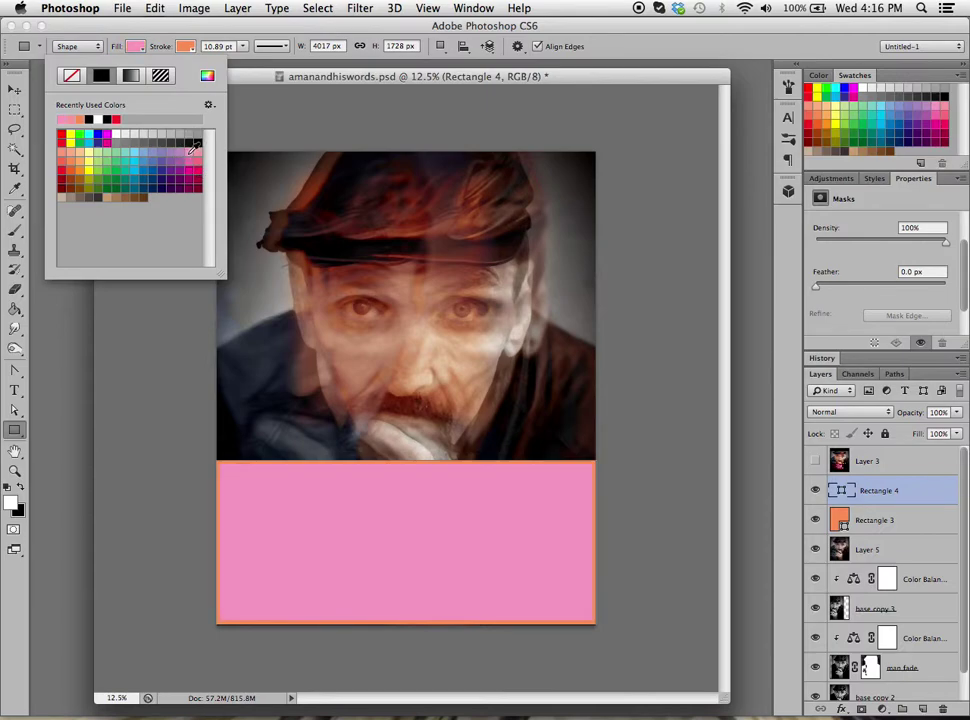
{"action": "left_click", "coordinate": [190, 48]}
{"action": "left_click", "coordinate": [114, 117]}
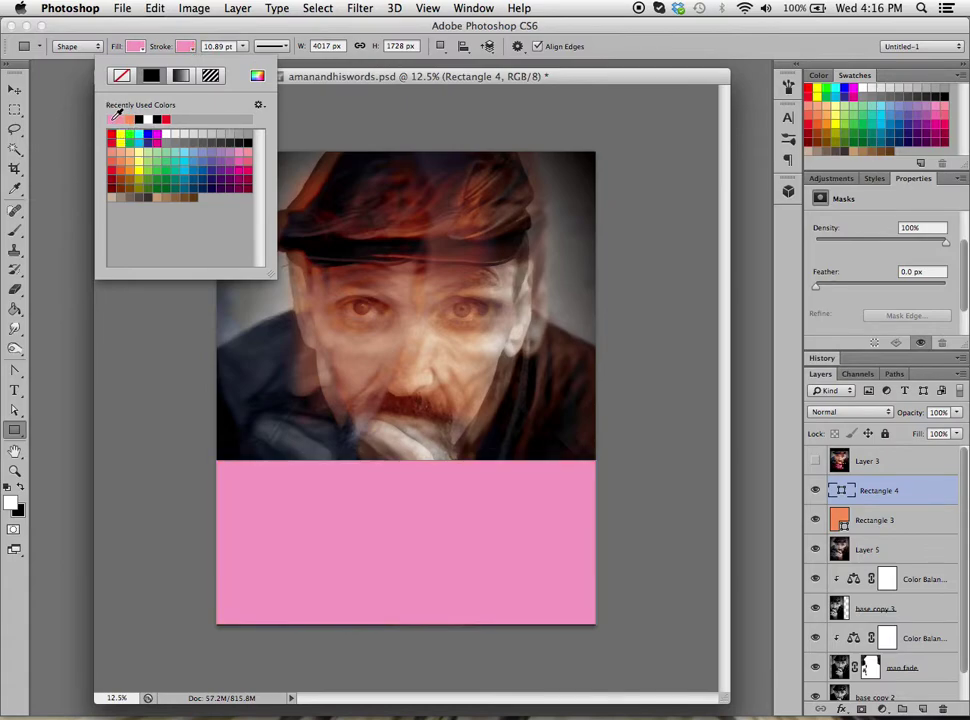
Step: Feather the pink rectangle's edges to 36.7 px and set its blending mode to Color Burn at 100% opacity
{"action": "left_click", "coordinate": [14, 89]}
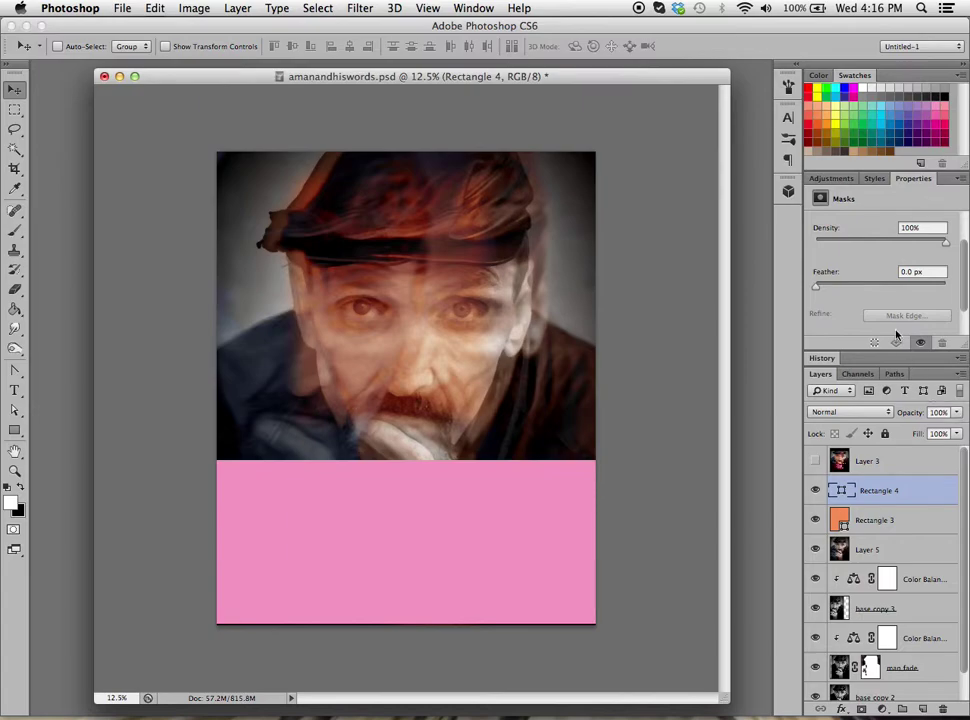
{"action": "left_click_drag", "start_coordinate": [822, 292], "coordinate": [821, 290]}
{"action": "left_click_drag", "start_coordinate": [845, 290], "coordinate": [880, 286]}
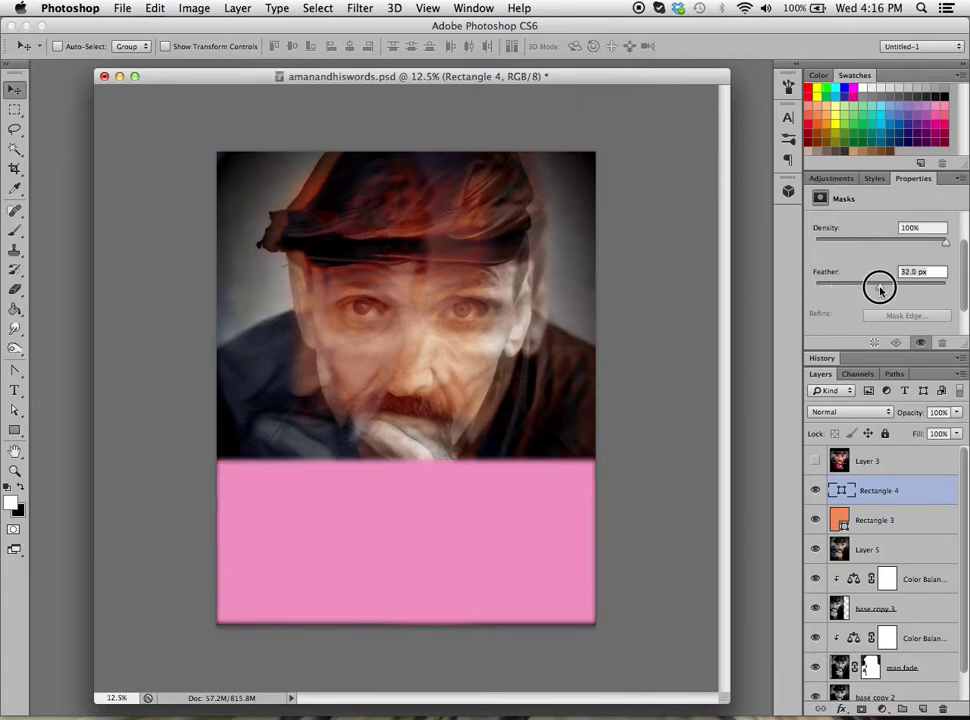
{"action": "left_click", "coordinate": [851, 412]}
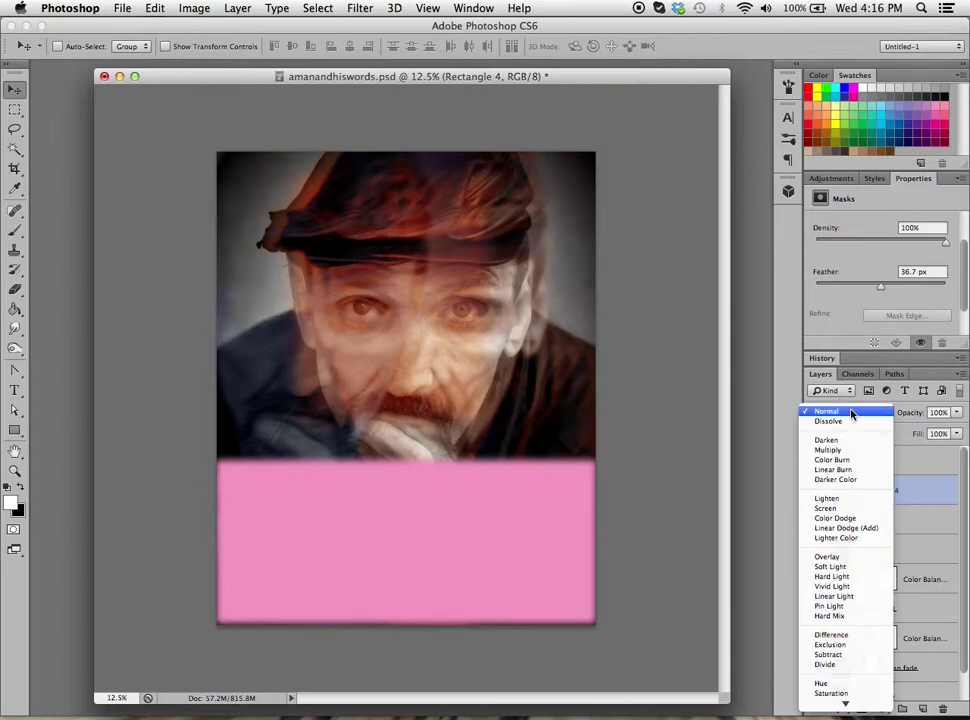
{"action": "left_click", "coordinate": [834, 460]}
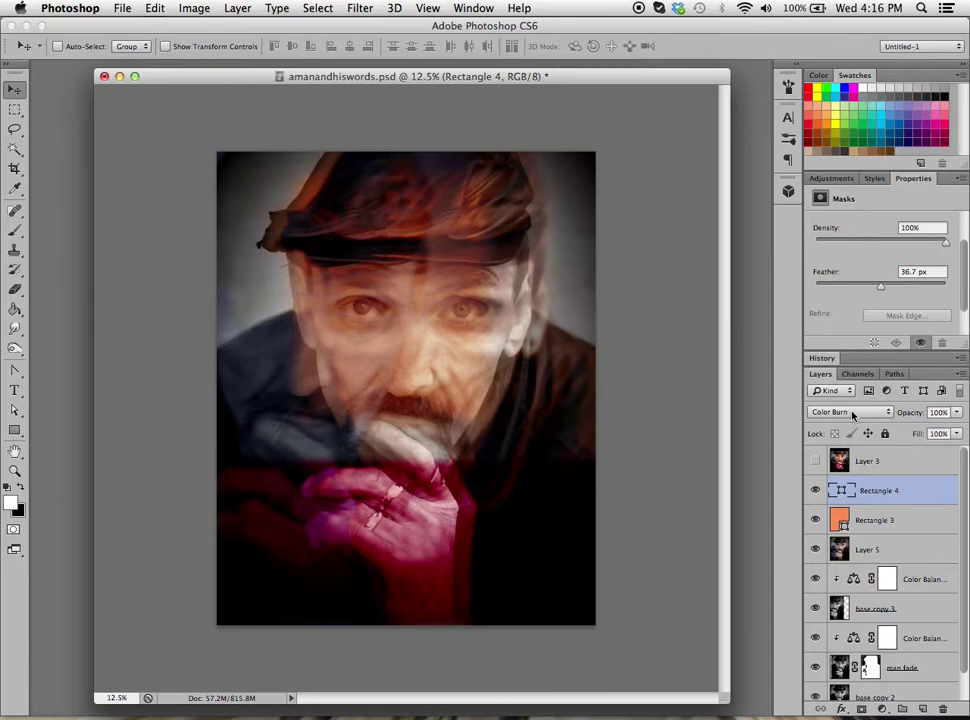
{"action": "left_click", "coordinate": [956, 412]}
{"action": "mouse_move", "coordinate": [955, 427]}
{"action": "left_mouse_down"}
{"action": "mouse_move", "coordinate": [941, 431]}
{"action": "mouse_move", "coordinate": [958, 431]}
{"action": "left_mouse_up"}
Step: Move the pink rectangle up over the hands and stretch its edges to the image's bottom, past its left side and up to the chin
{"action": "left_click_drag", "start_coordinate": [418, 495], "coordinate": [416, 480]}
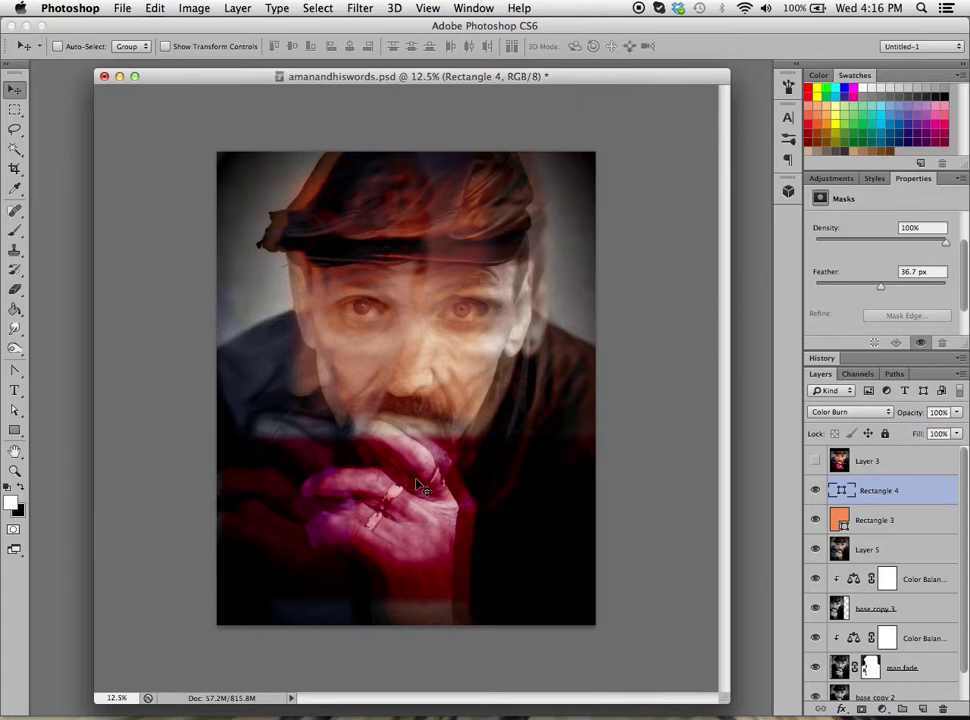
{"action": "key", "text": "ctrl+t"}
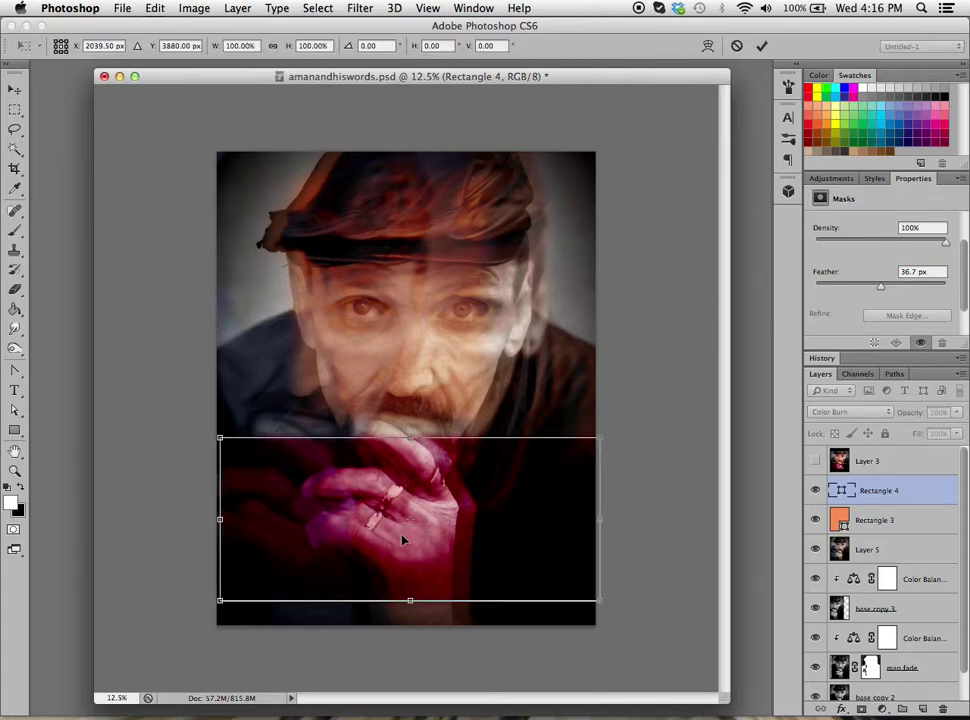
{"action": "left_click_drag", "start_coordinate": [409, 597], "coordinate": [410, 625]}
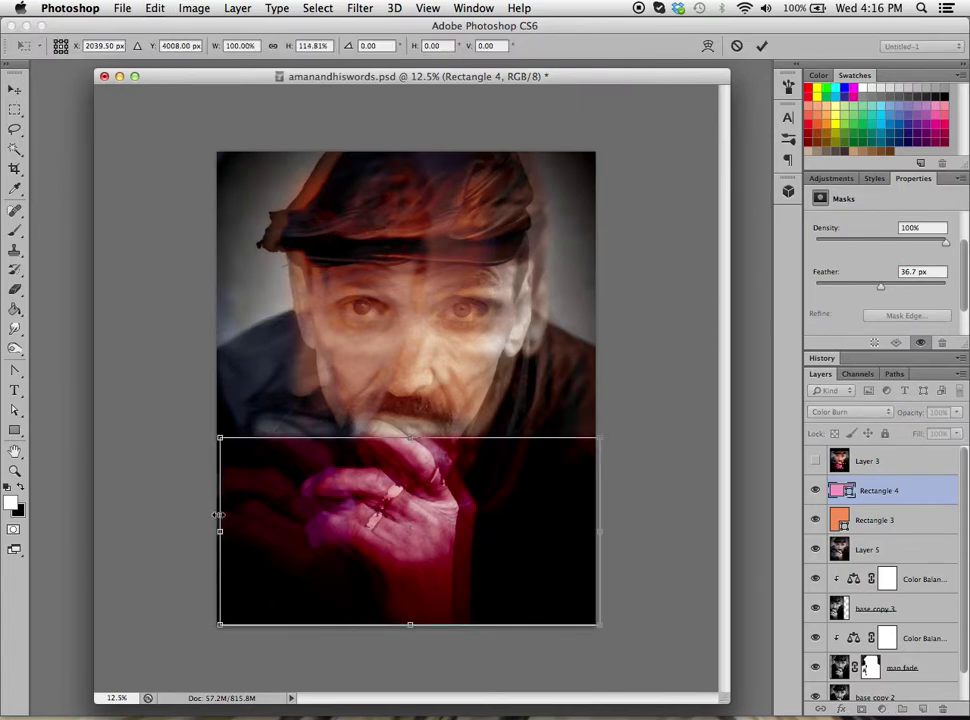
{"action": "left_click_drag", "start_coordinate": [220, 531], "coordinate": [212, 532]}
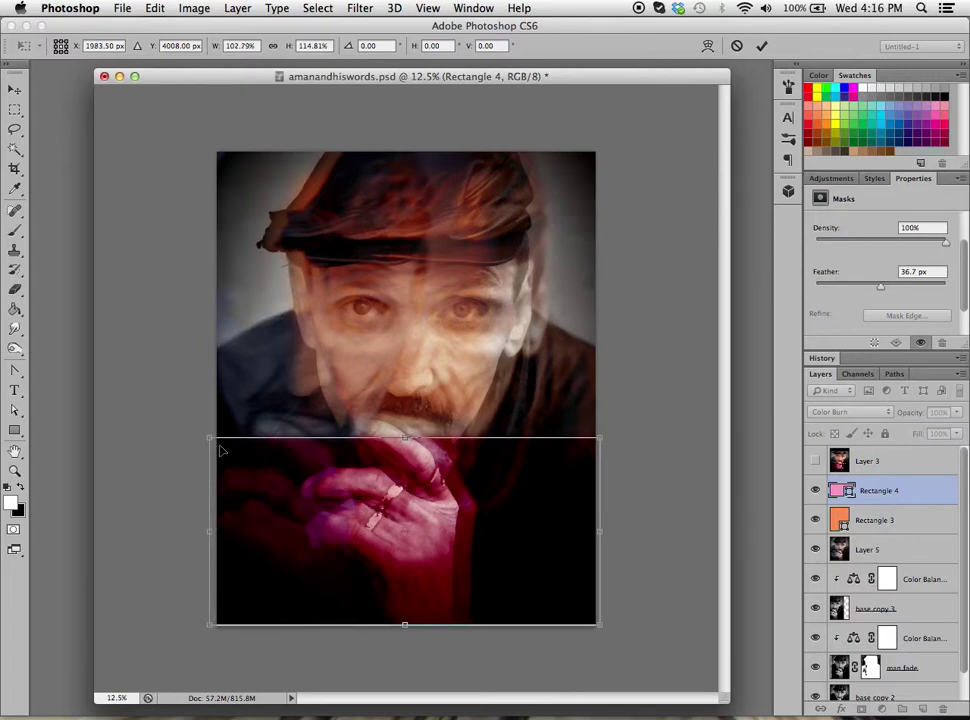
{"action": "key", "text": "Return"}
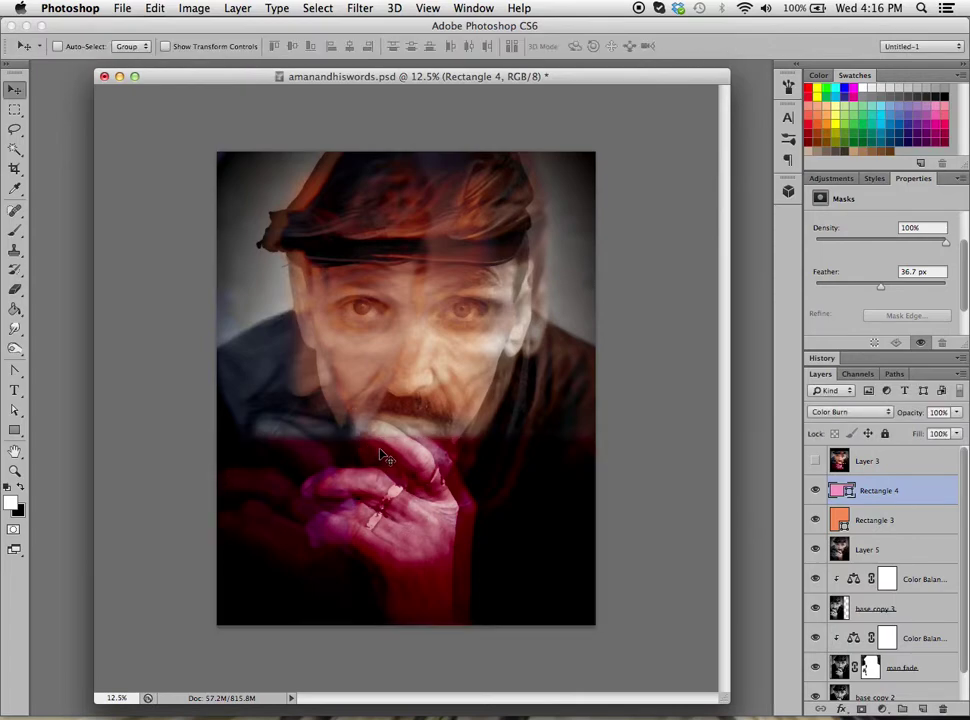
{"action": "key", "text": "ctrl+t"}
{"action": "left_click_drag", "start_coordinate": [406, 442], "coordinate": [407, 421]}
{"action": "key", "text": "Return"}
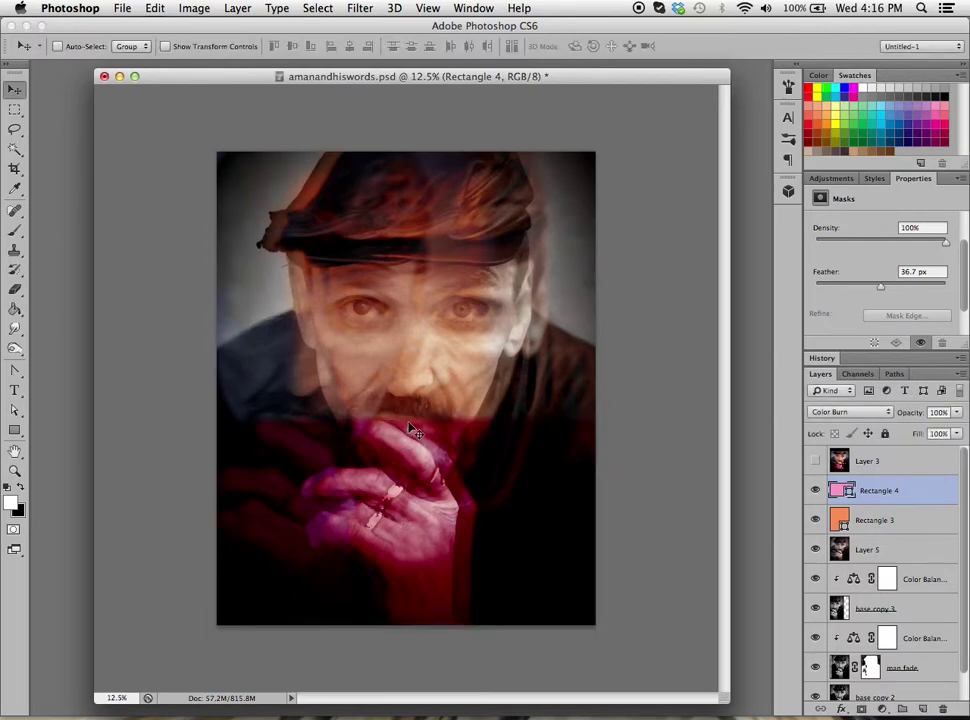
Step: Compare soft and hard edges on the pink rectangle and set its feather to 157.9 px
{"action": "left_click_drag", "start_coordinate": [885, 290], "coordinate": [918, 286]}
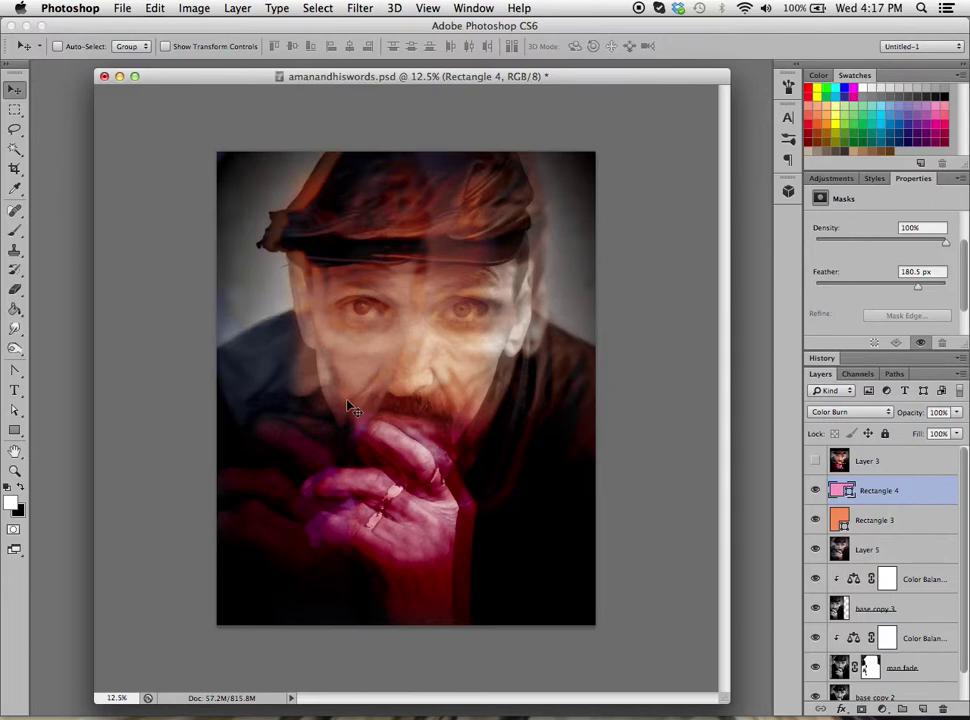
{"action": "left_click_drag", "start_coordinate": [918, 286], "coordinate": [819, 287]}
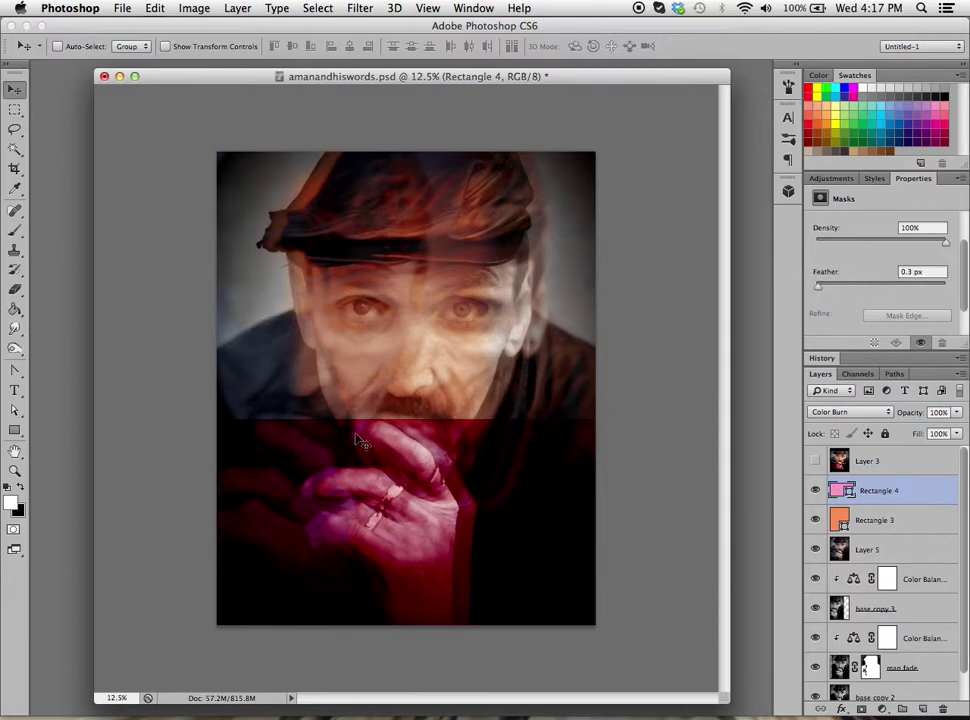
{"action": "left_click_drag", "start_coordinate": [819, 290], "coordinate": [913, 289]}
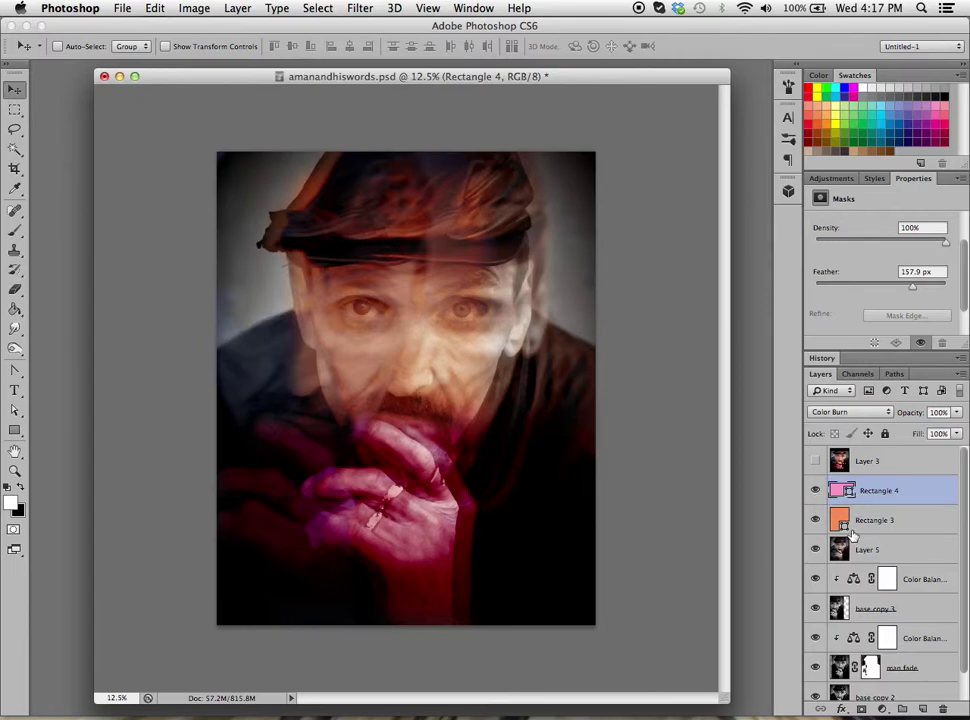
Step: Hide the base copy 2, man fade, base copy 3, Layer 5, Rectangle 3 and Rectangle 4 layers
{"action": "scroll", "coordinate": [852, 535], "scroll_direction": "down", "scroll_amount": 1}
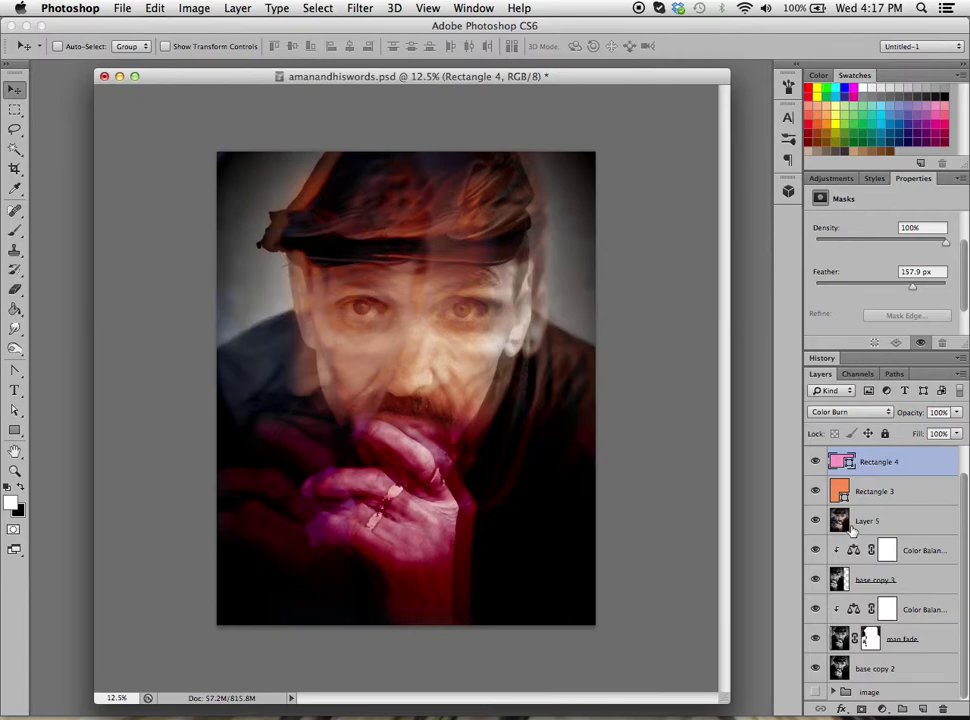
{"action": "left_click", "coordinate": [817, 668]}
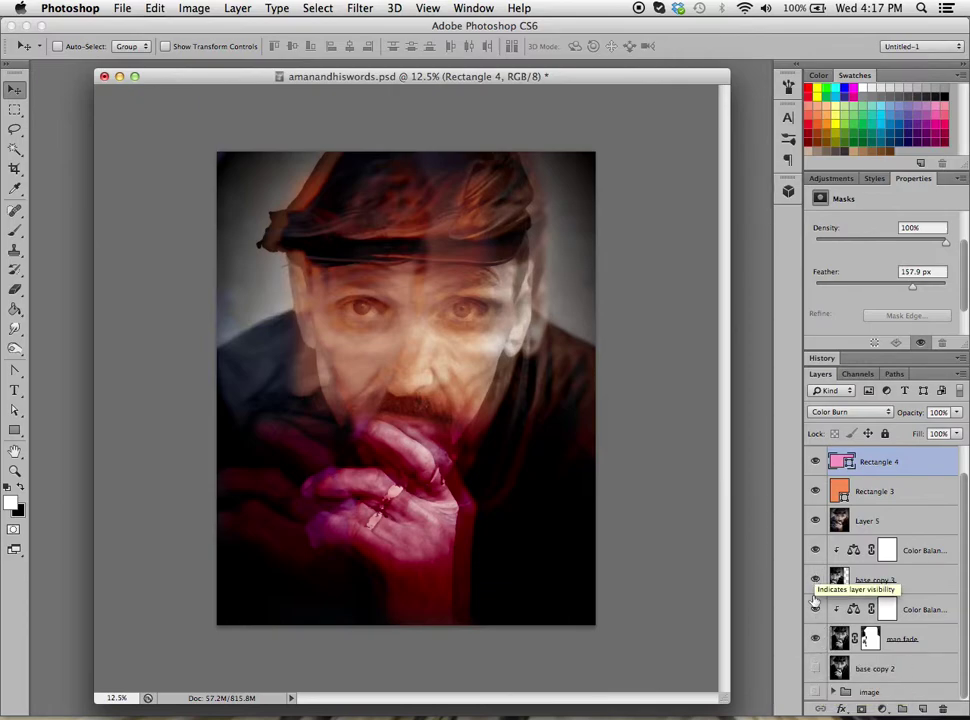
{"action": "left_click", "coordinate": [817, 639]}
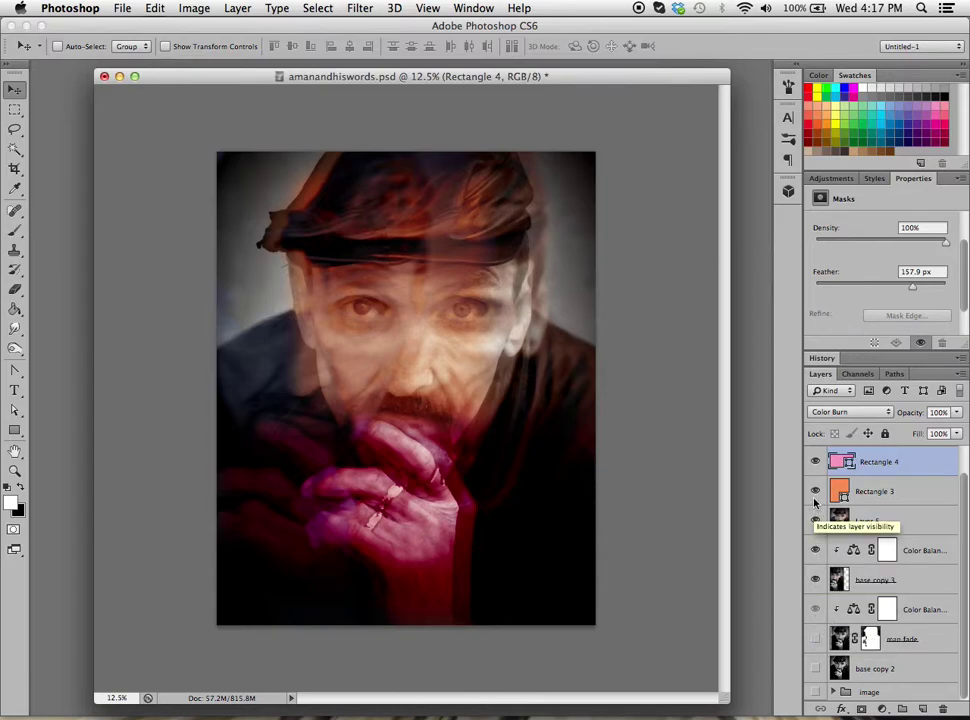
{"action": "left_click", "coordinate": [816, 579]}
{"action": "left_click", "coordinate": [816, 521]}
{"action": "left_click", "coordinate": [816, 492]}
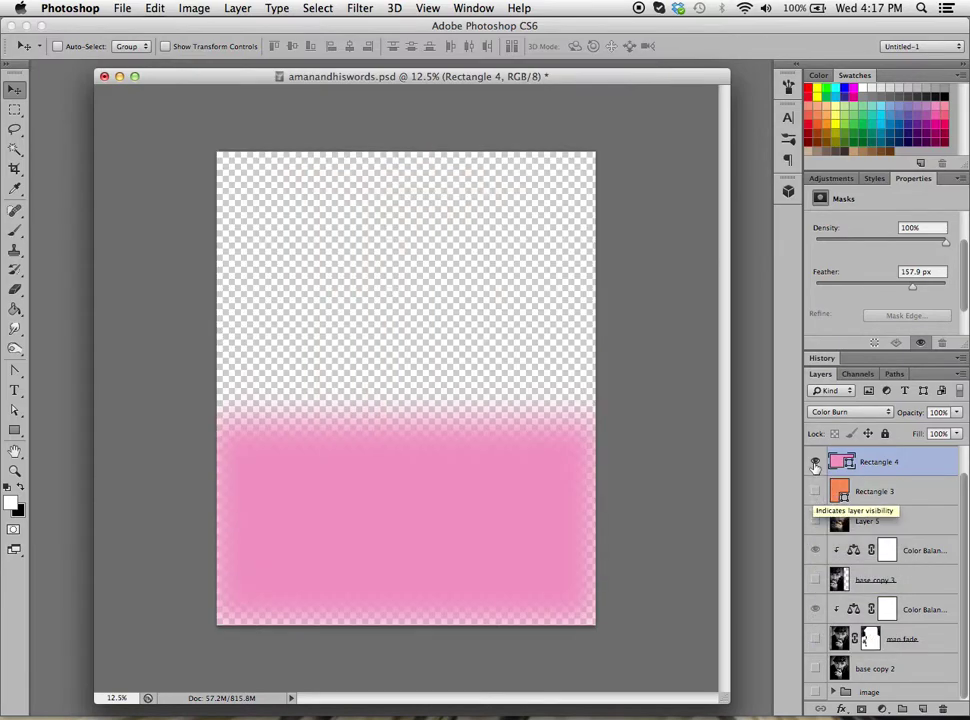
{"action": "left_click", "coordinate": [815, 462]}
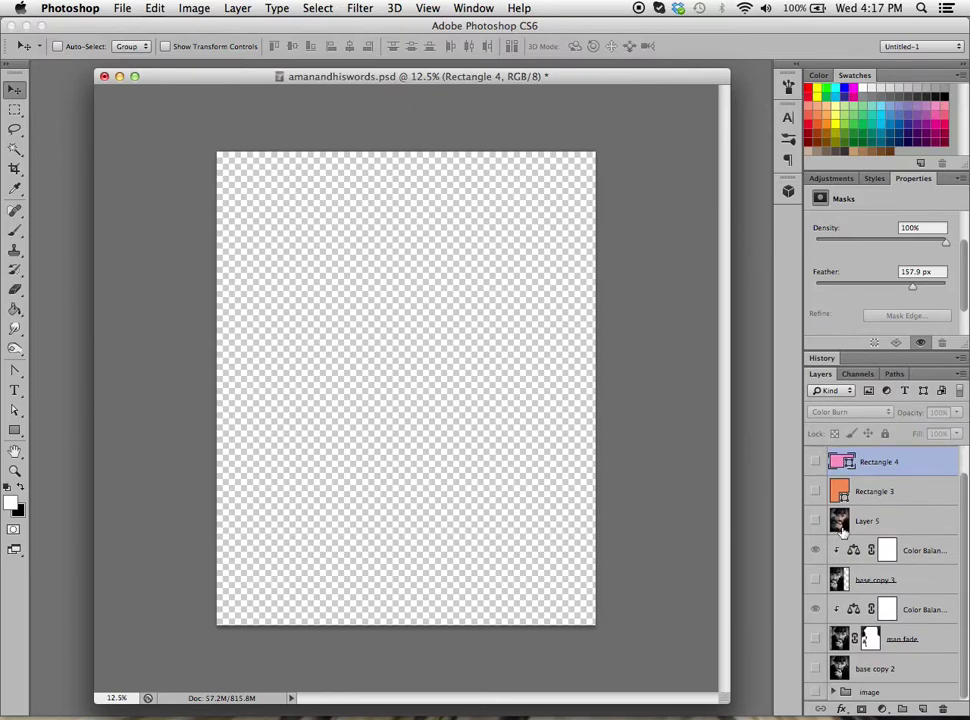
Step: Expand the image layer group and make it visible
{"action": "left_click", "coordinate": [833, 692]}
{"action": "scroll", "coordinate": [855, 551], "scroll_direction": "down", "scroll_amount": 5}
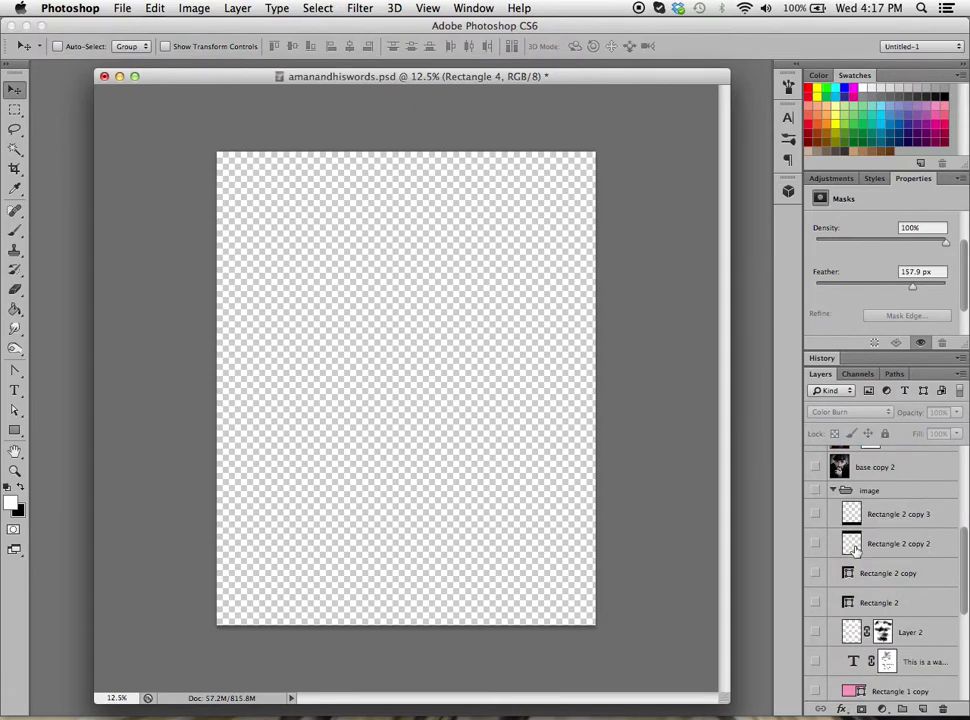
{"action": "left_click", "coordinate": [815, 490]}
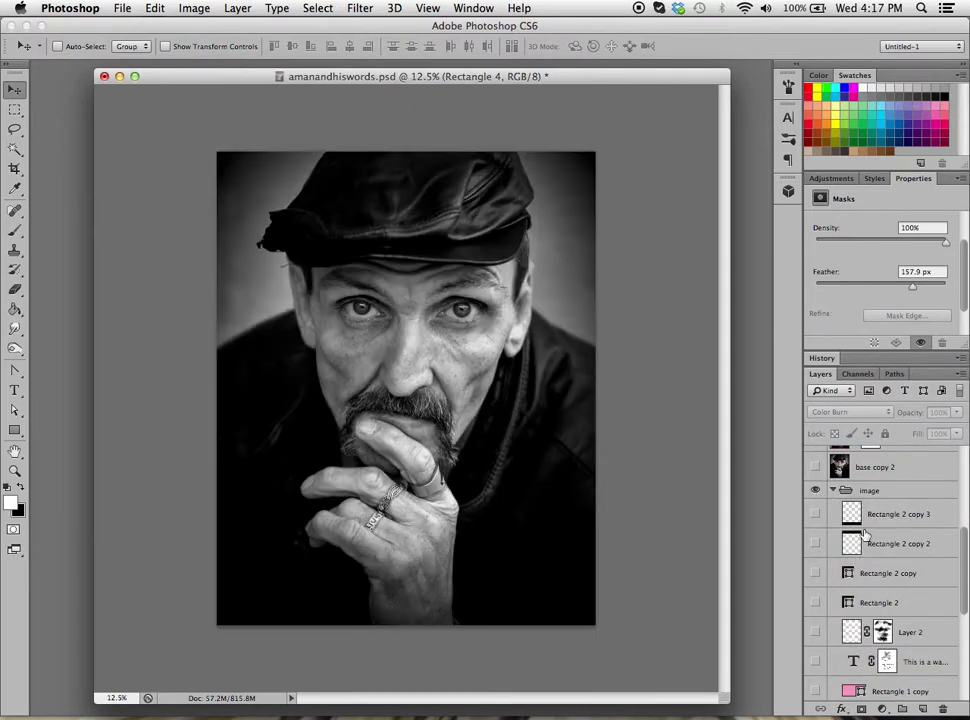
Step: Show the image group's layers one by one from man fade up to Rectangle 1 copy, plus the lyrics text layer
{"action": "scroll", "coordinate": [865, 535], "scroll_direction": "down", "scroll_amount": 10}
{"action": "left_click", "coordinate": [815, 655]}
{"action": "left_click", "coordinate": [815, 626]}
{"action": "left_click", "coordinate": [815, 597]}
{"action": "left_click", "coordinate": [815, 567]}
{"action": "left_click", "coordinate": [815, 538]}
{"action": "left_click", "coordinate": [815, 508]}
{"action": "left_click", "coordinate": [815, 479]}
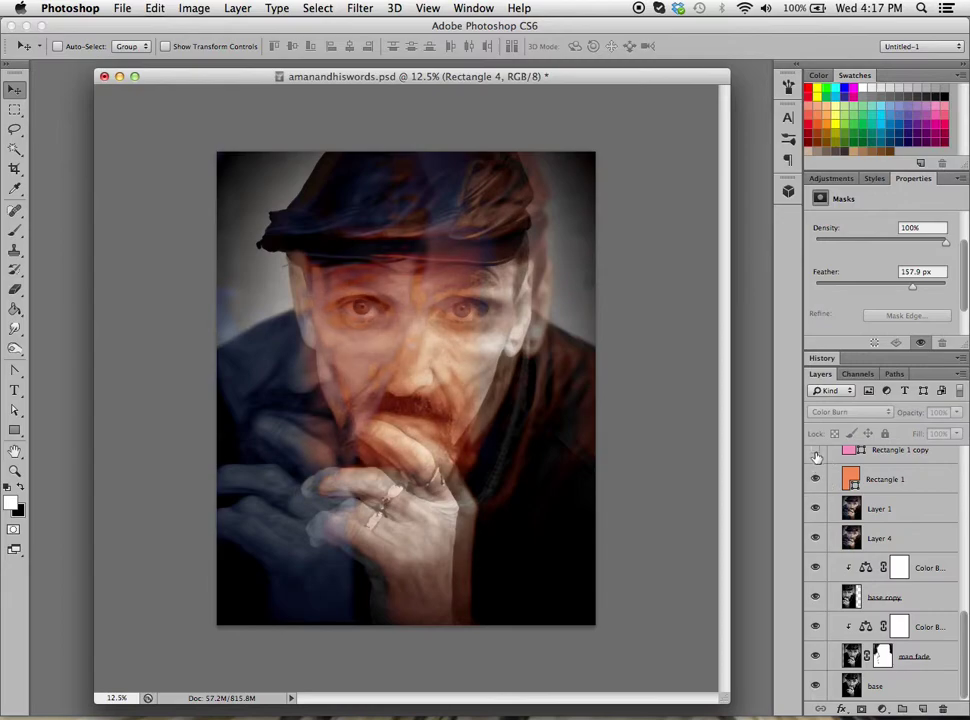
{"action": "left_click", "coordinate": [815, 451]}
{"action": "scroll", "coordinate": [815, 480], "scroll_direction": "up", "scroll_amount": 5}
{"action": "left_click", "coordinate": [815, 604]}
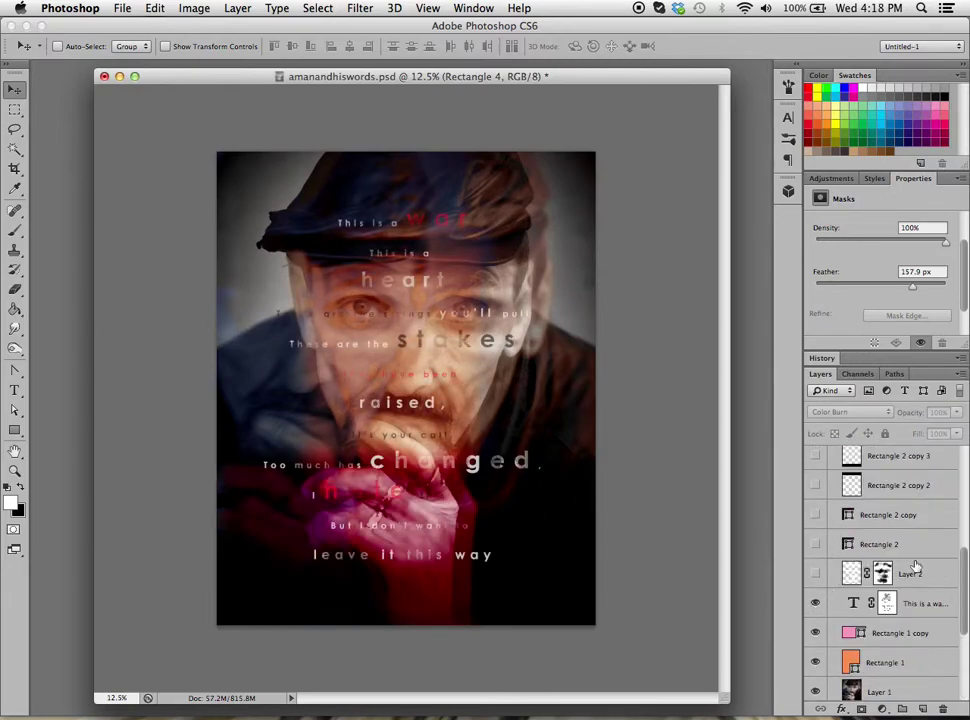
Step: Widen the letter spacing of the word "heart" in the lyrics text layer
{"action": "left_click", "coordinate": [886, 603]}
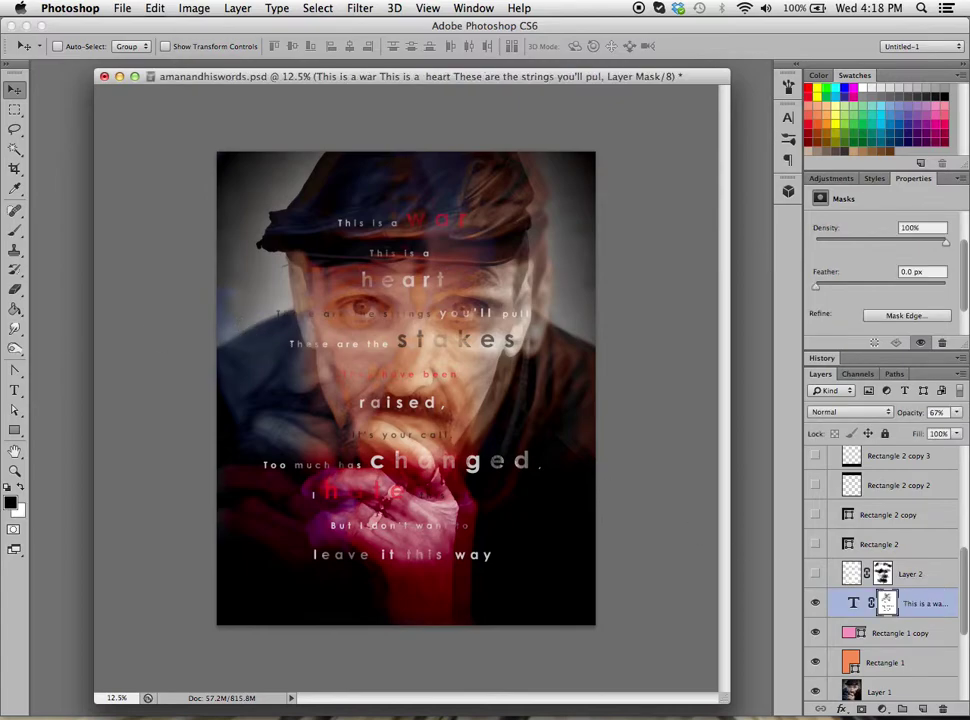
{"action": "key", "text": "t"}
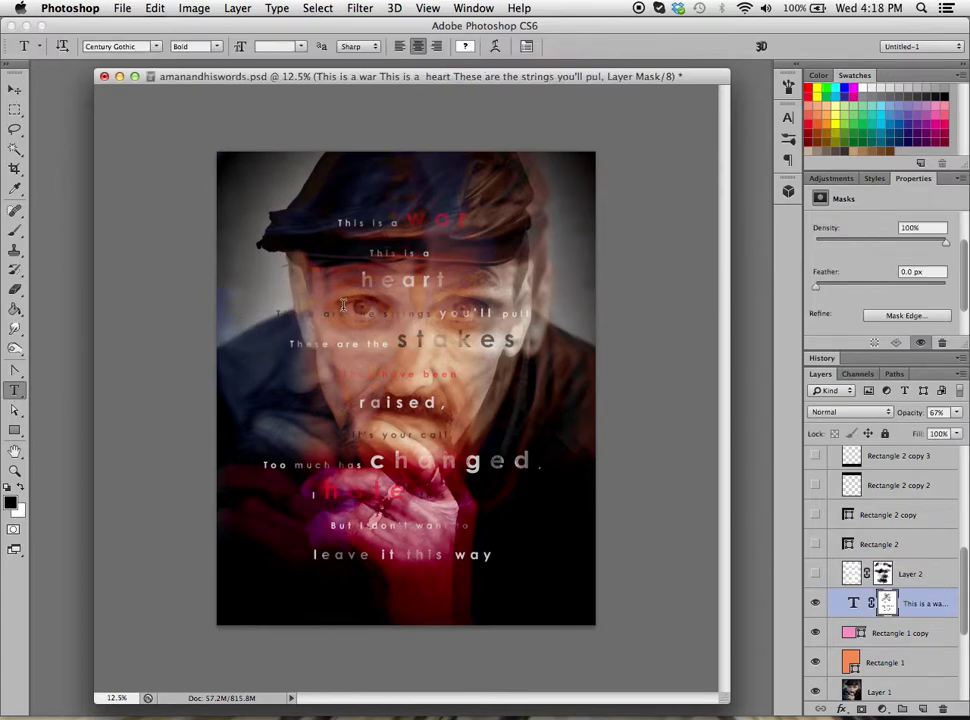
{"action": "left_click", "coordinate": [382, 279]}
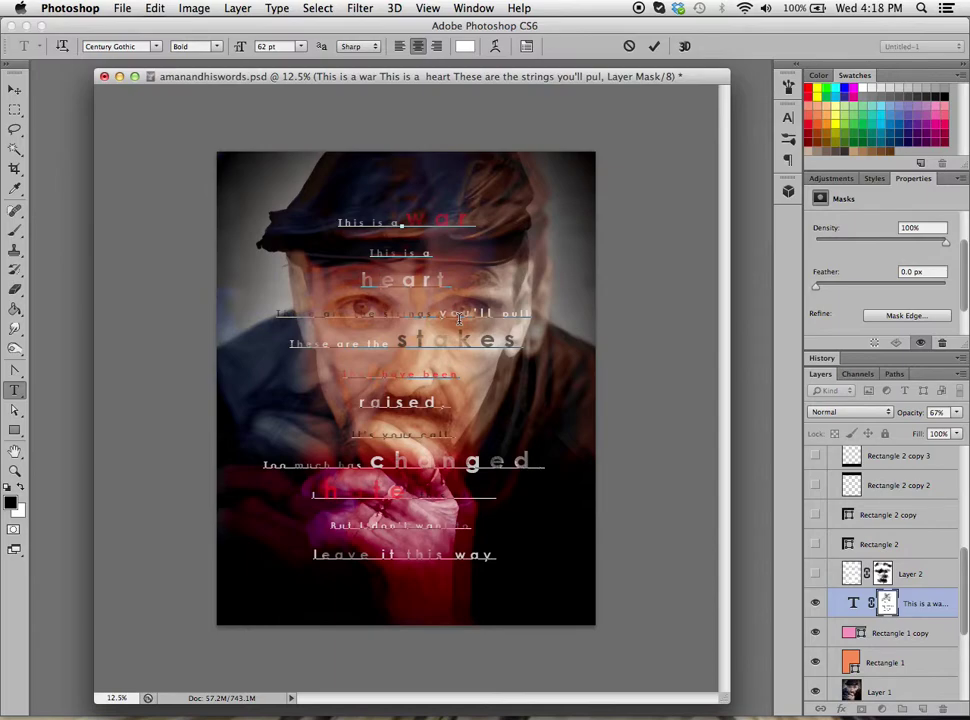
{"action": "left_click_drag", "start_coordinate": [358, 280], "coordinate": [453, 280]}
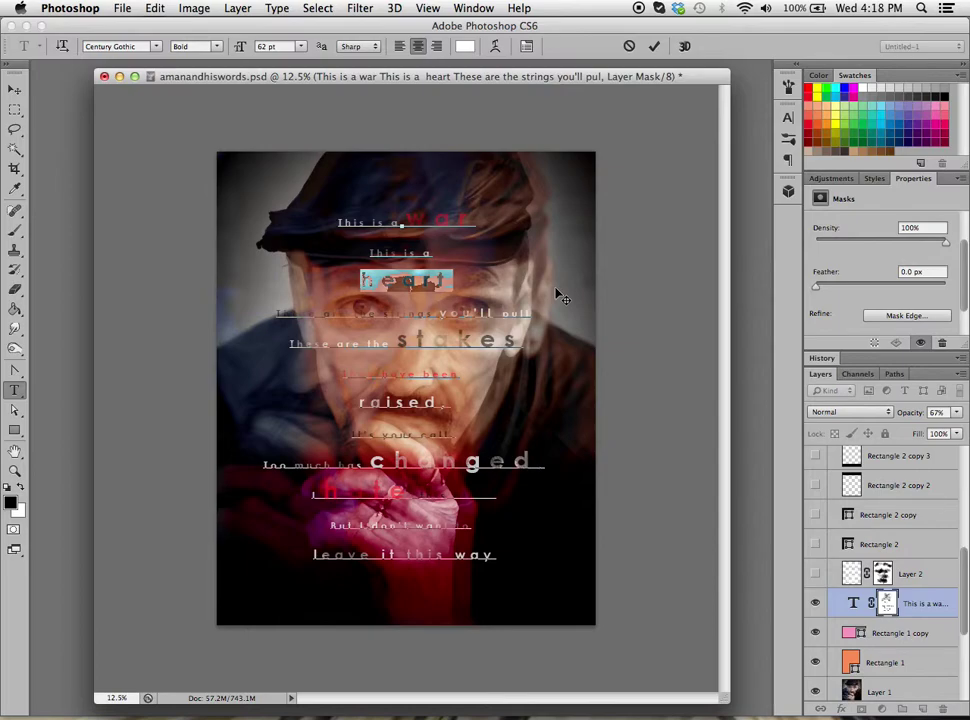
{"action": "key", "text": "alt+Right"}
{"action": "key", "text": "alt+Right"}
{"action": "key", "text": "alt+Right"}
{"action": "key", "text": "alt+Left"}
{"action": "key", "text": "alt+Left"}
{"action": "key", "text": "alt+Right"}
{"action": "key", "text": "alt+Right"}
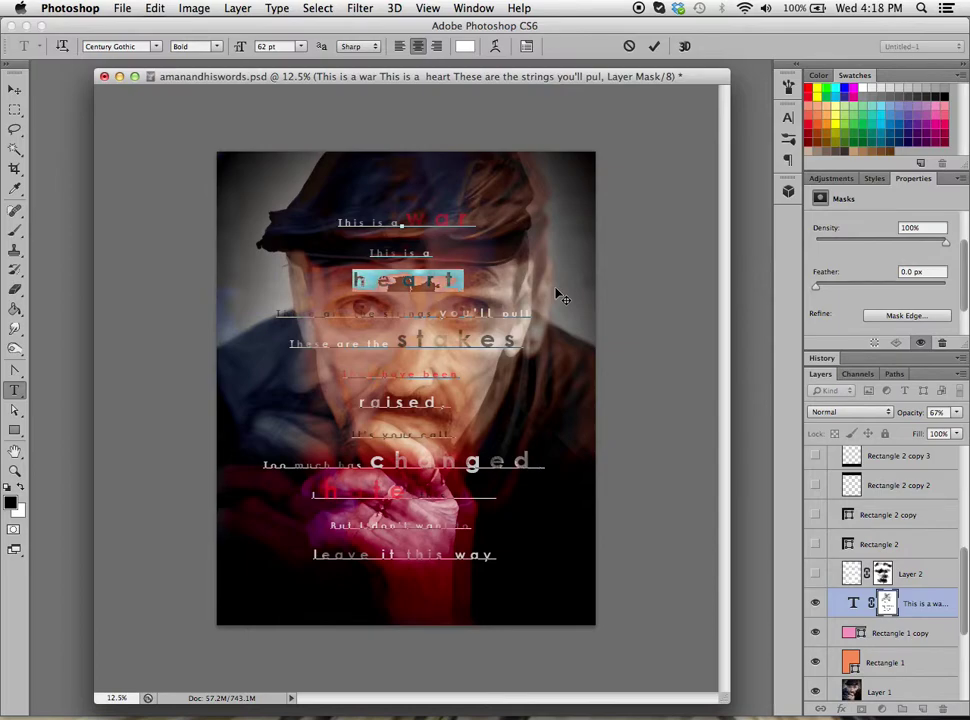
{"action": "left_click", "coordinate": [14, 89]}
Step: Undo the text layer edit by reverting the history to the last Vector Mask Feather Change
{"action": "left_click", "coordinate": [815, 357]}
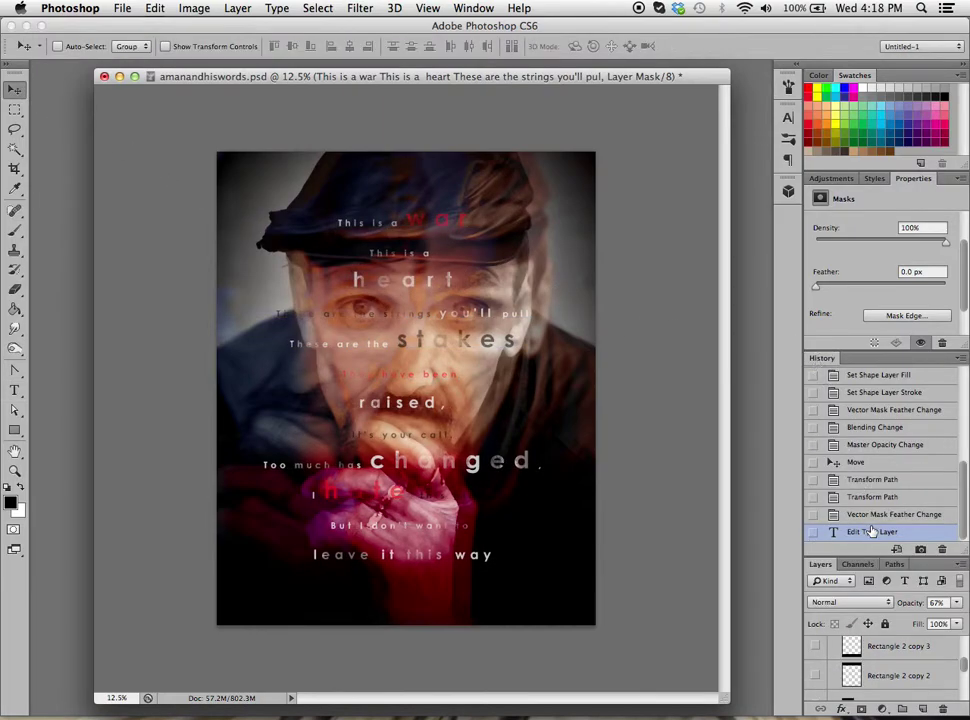
{"action": "left_click", "coordinate": [830, 514]}
{"action": "left_click", "coordinate": [822, 357]}
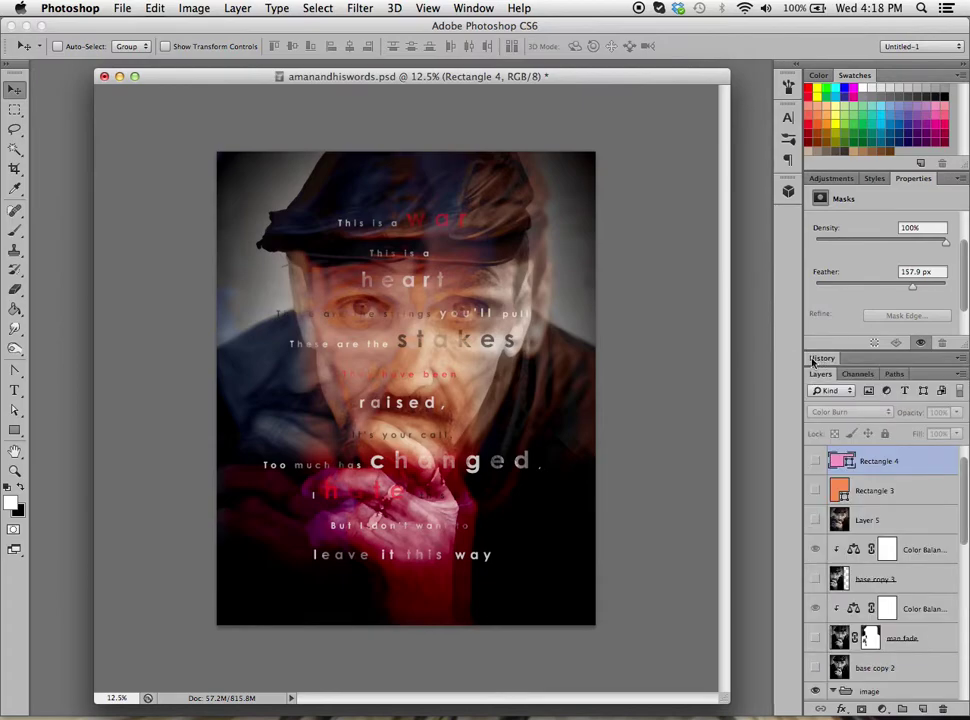
Step: Try 93 pt leading and wider letter spacing on all of the lyrics text
{"action": "left_click", "coordinate": [14, 390]}
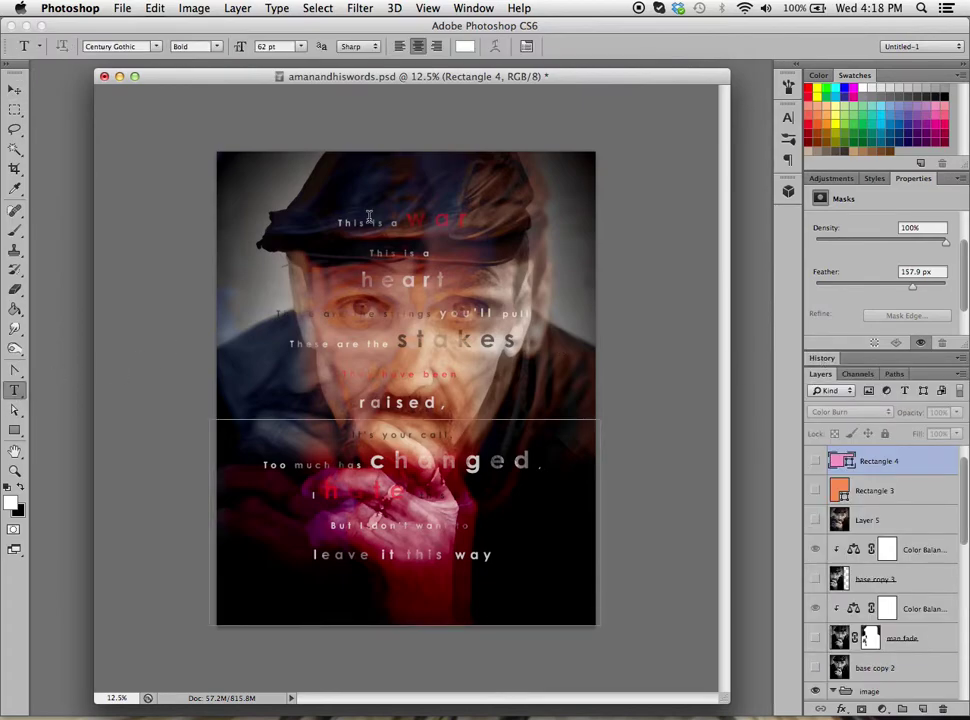
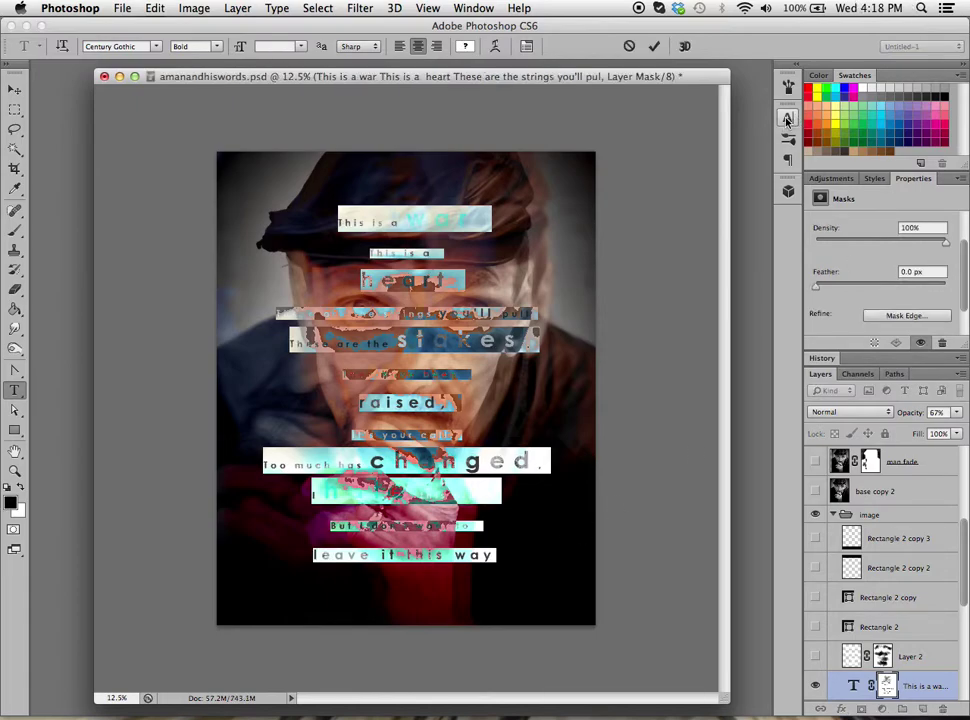
{"action": "left_click", "coordinate": [789, 118]}
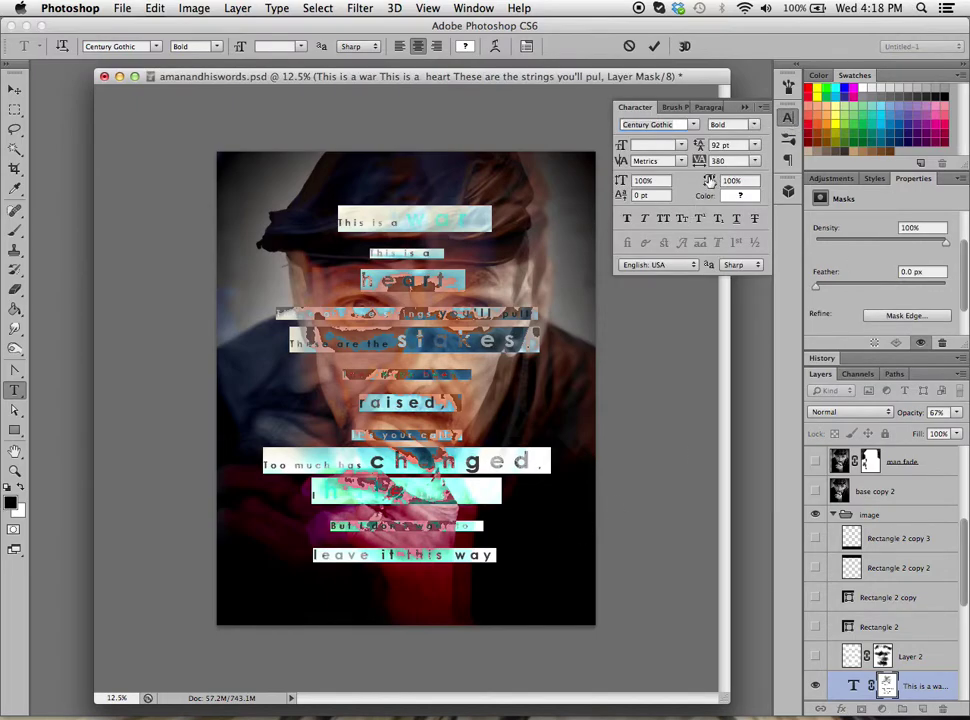
{"action": "mouse_move", "coordinate": [700, 145]}
{"action": "left_mouse_down"}
{"action": "mouse_move", "coordinate": [762, 143]}
{"action": "mouse_move", "coordinate": [699, 140]}
{"action": "mouse_move", "coordinate": [697, 158]}
{"action": "mouse_move", "coordinate": [743, 158]}
{"action": "mouse_move", "coordinate": [714, 156]}
{"action": "left_mouse_up"}
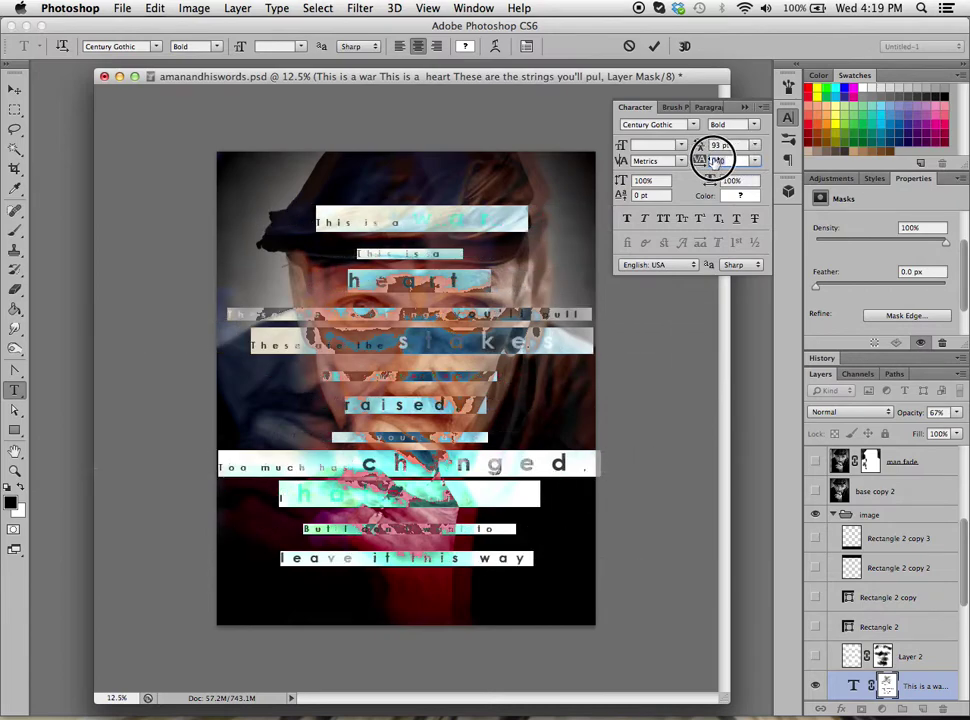
{"action": "left_click", "coordinate": [788, 117]}
Step: Undo the lyrics spacing edit by reverting the history to the last Vector Mask Feather Change
{"action": "left_click", "coordinate": [822, 357]}
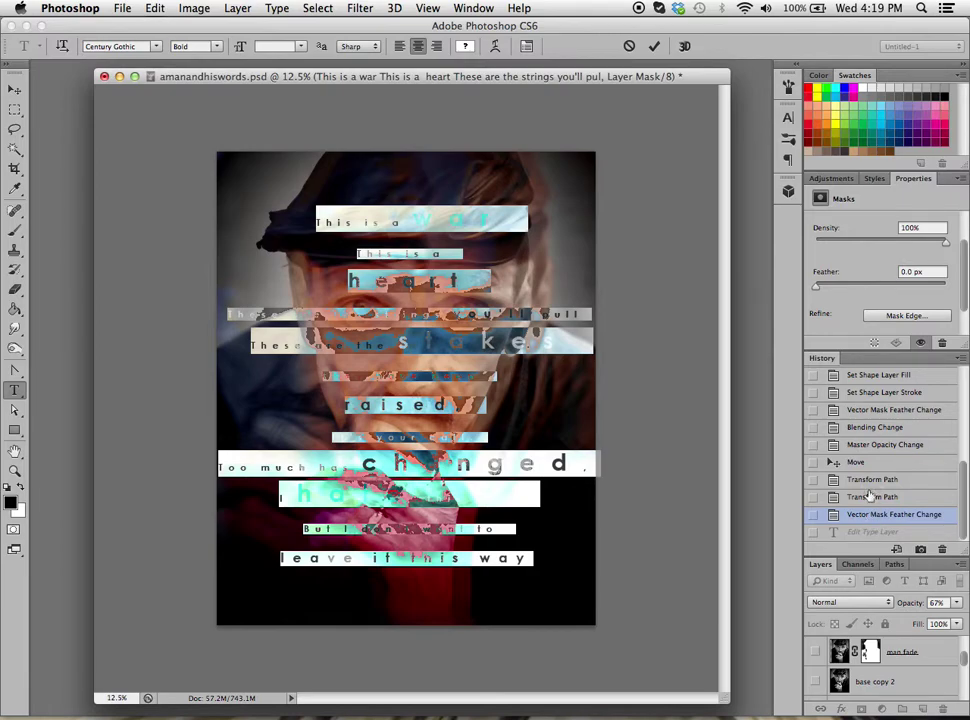
{"action": "left_click", "coordinate": [8, 88]}
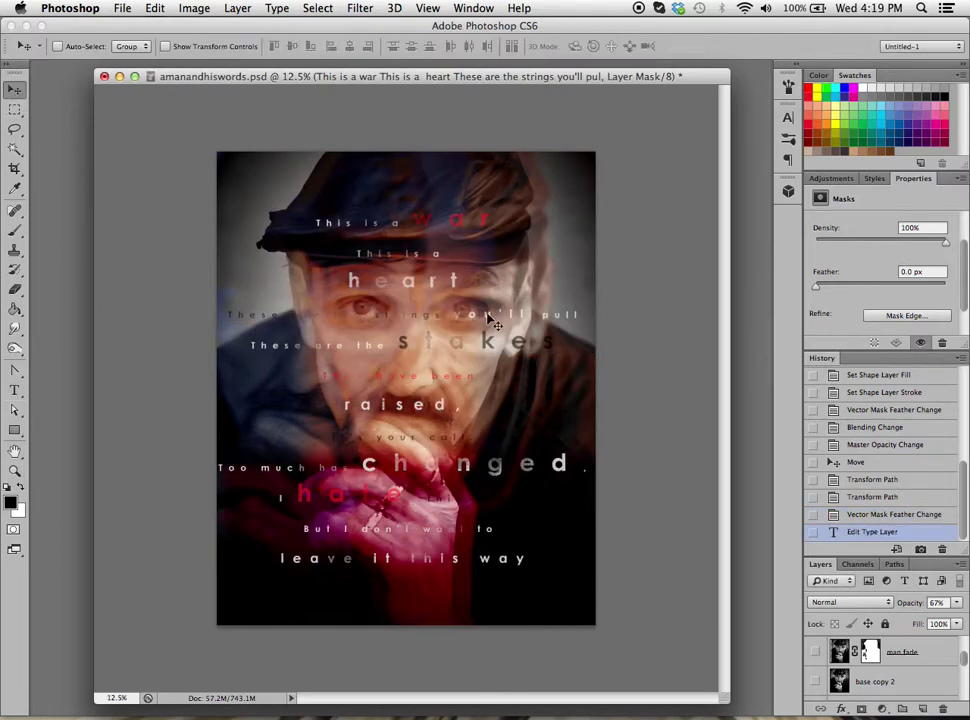
{"action": "left_click", "coordinate": [866, 513]}
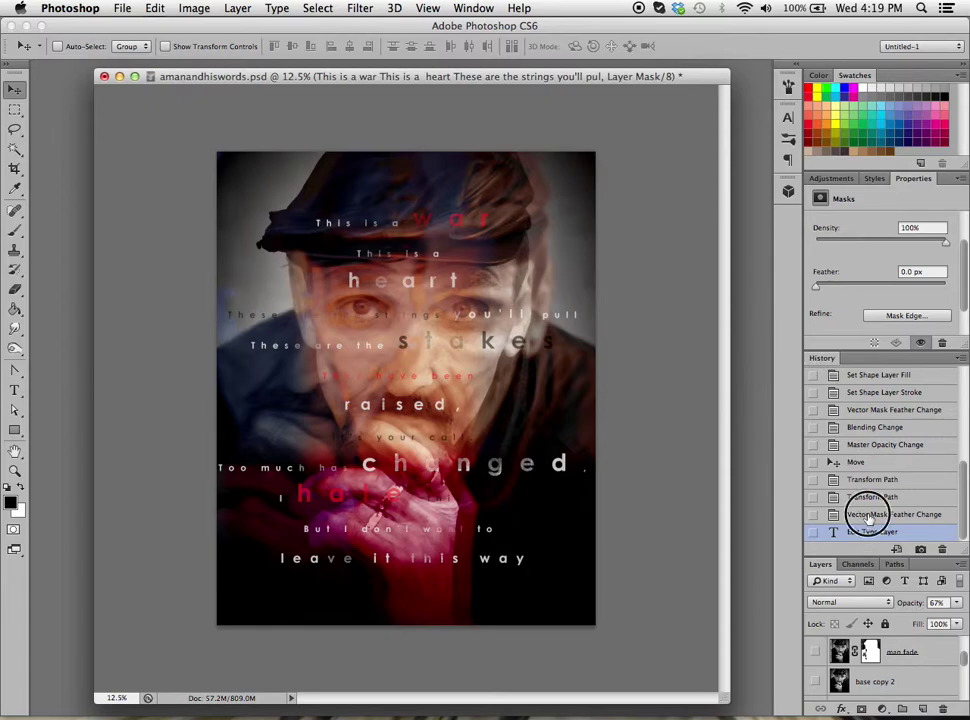
{"action": "double_click", "coordinate": [821, 359]}
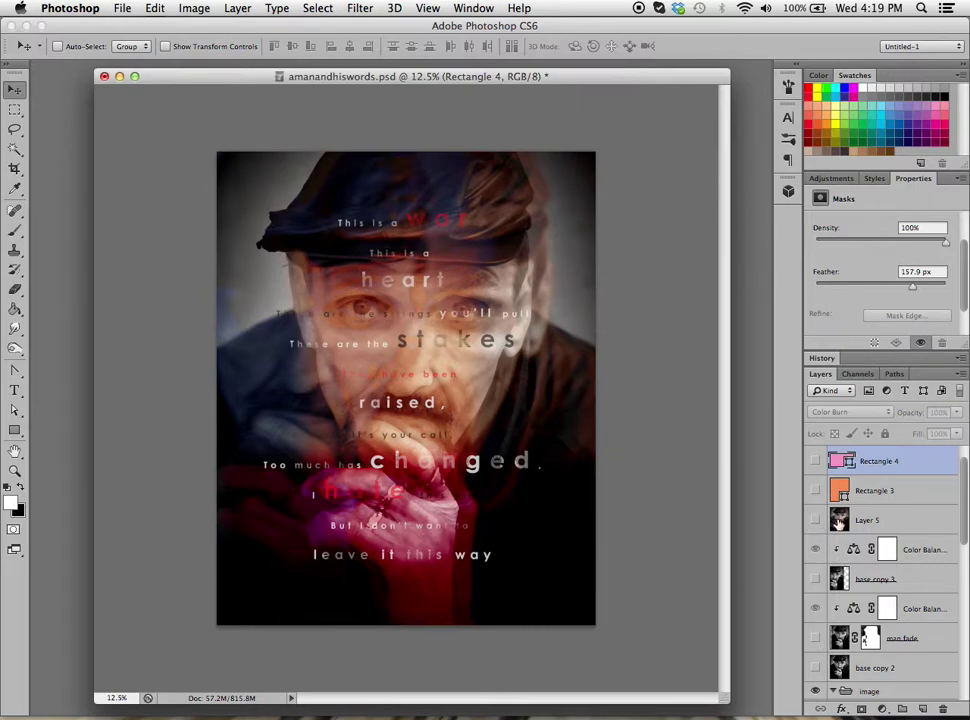
Step: Compare the lyrics text without its layer mask by disabling the mask and enabling it again
{"action": "scroll", "coordinate": [870, 543], "scroll_direction": "up", "scroll_amount": 1}
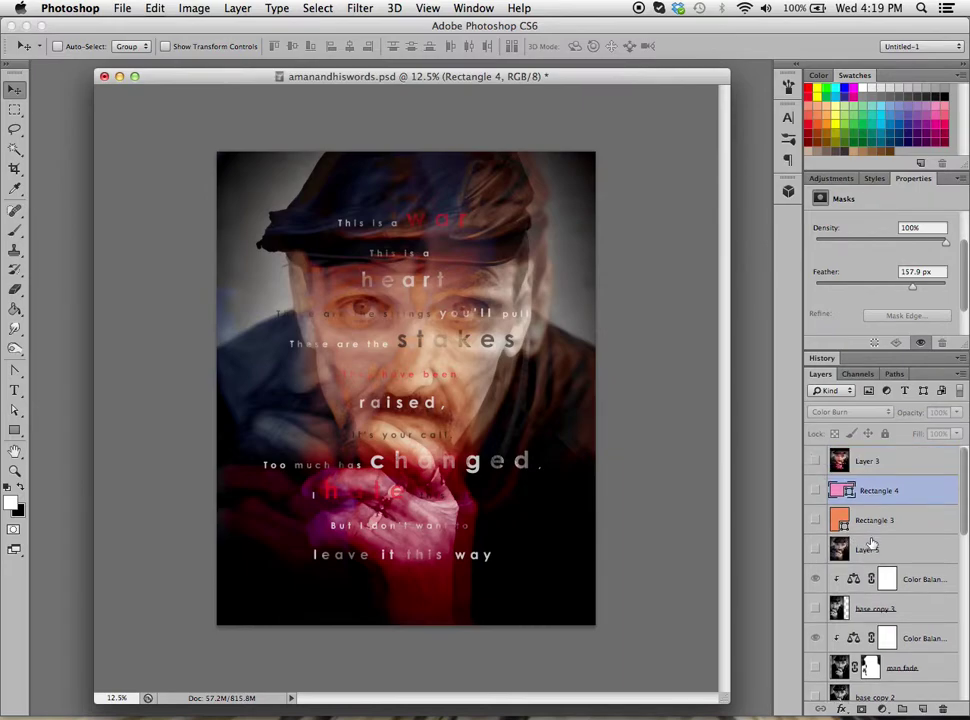
{"action": "scroll", "coordinate": [872, 541], "scroll_direction": "down", "scroll_amount": 10}
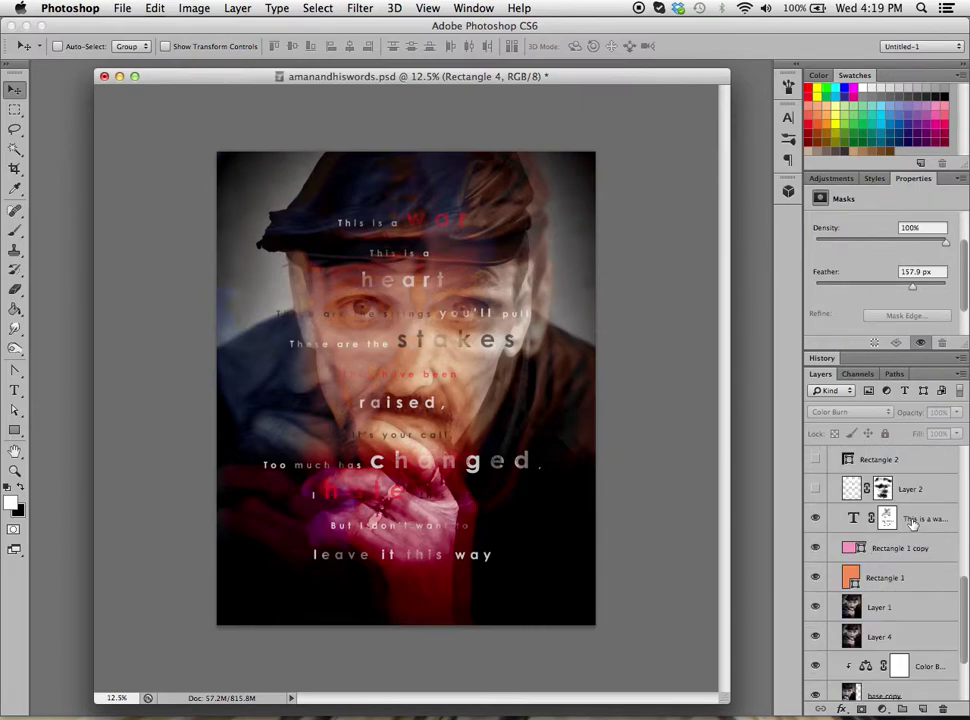
{"action": "left_click", "coordinate": [879, 521]}
{"action": "right_click", "coordinate": [887, 517]}
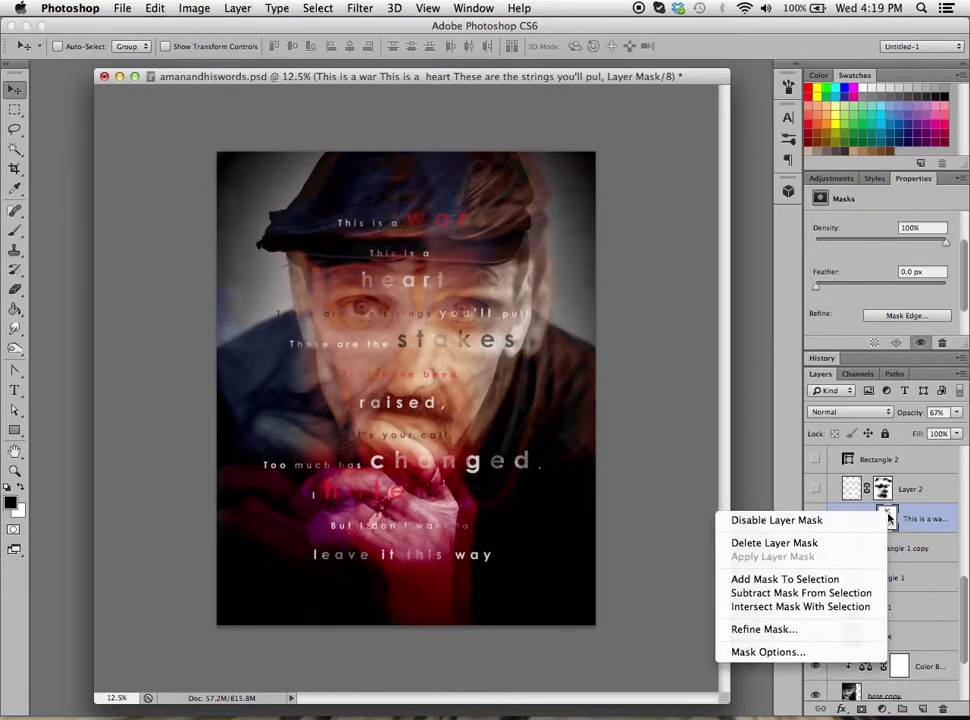
{"action": "left_click", "coordinate": [748, 521]}
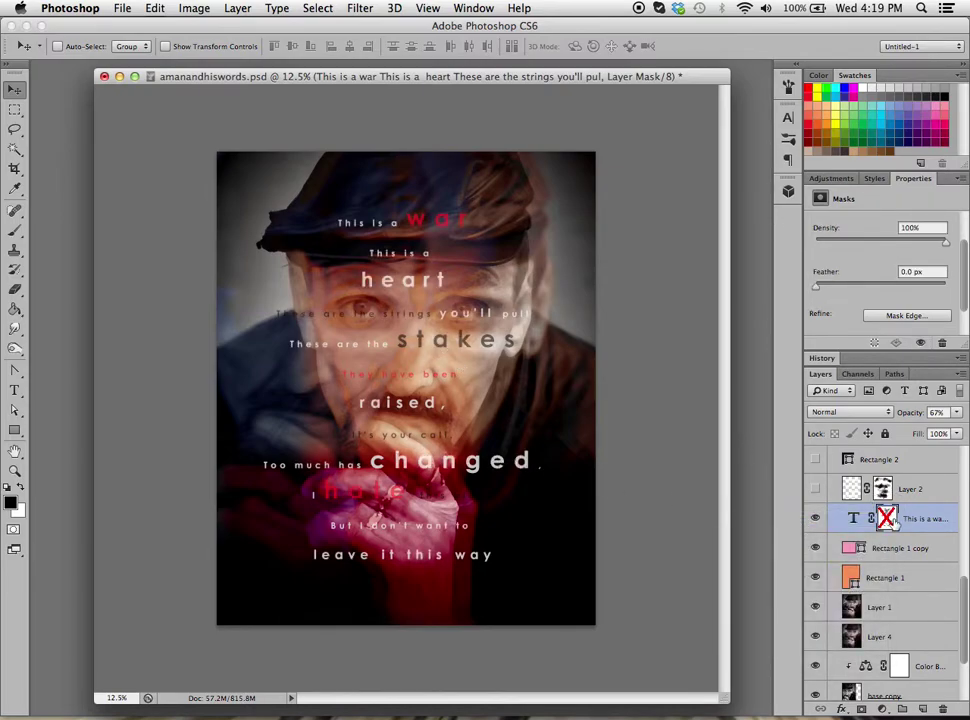
{"action": "right_click", "coordinate": [893, 519]}
{"action": "left_click", "coordinate": [799, 521]}
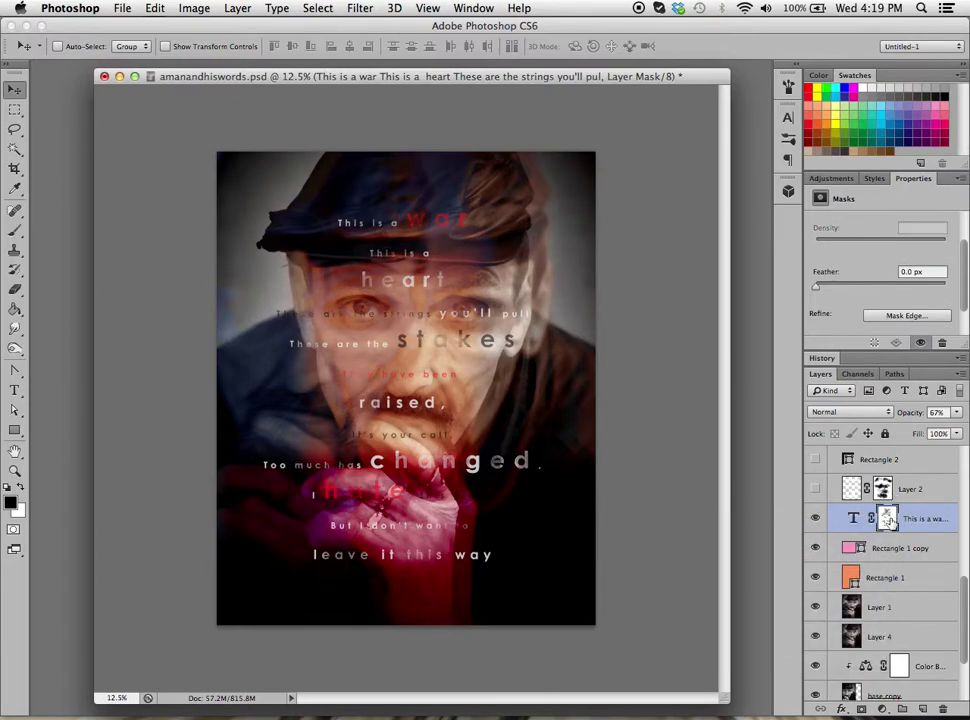
Step: Set up the Brush tool with the Rough Round Bristle tip and 34% opacity
{"action": "key", "text": "b"}
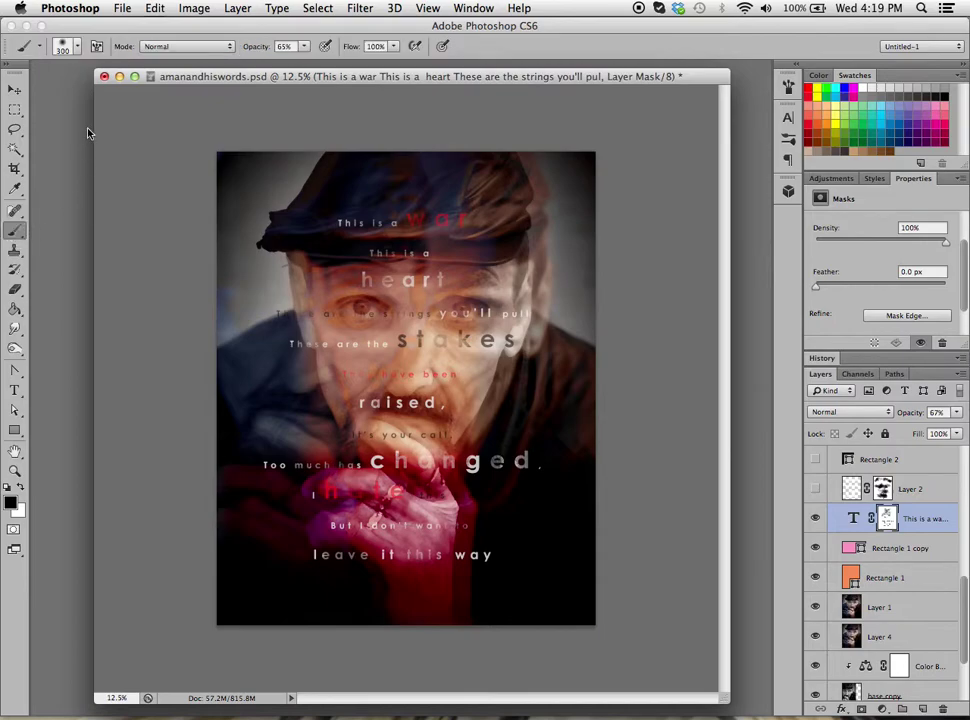
{"action": "left_click", "coordinate": [68, 46]}
{"action": "scroll", "coordinate": [91, 122], "scroll_direction": "down", "scroll_amount": 4}
{"action": "left_click", "coordinate": [104, 235]}
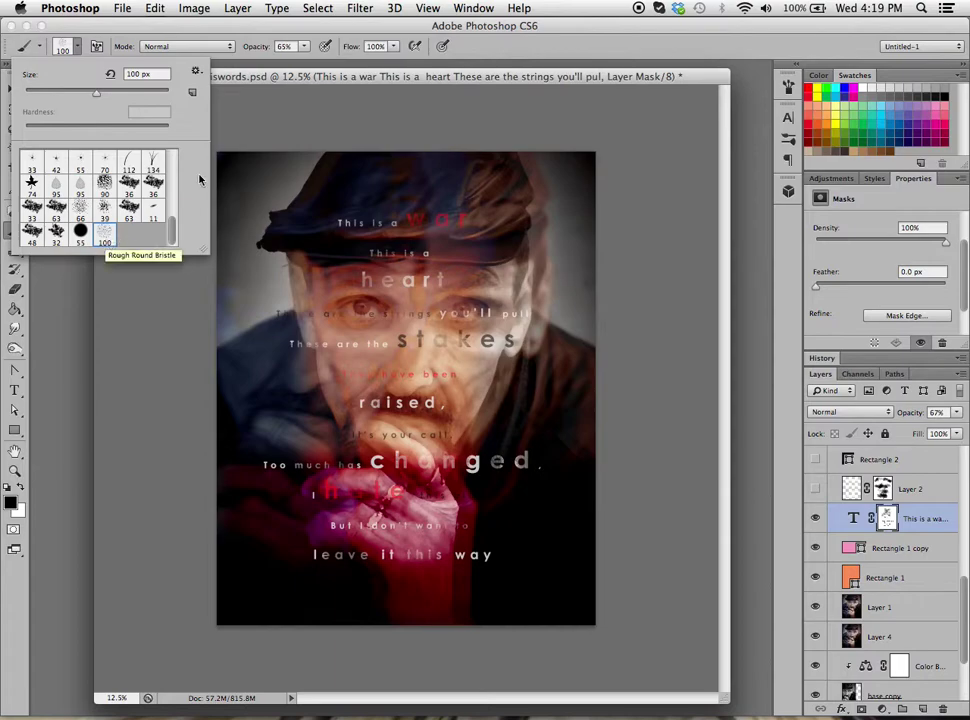
{"action": "left_click", "coordinate": [256, 81]}
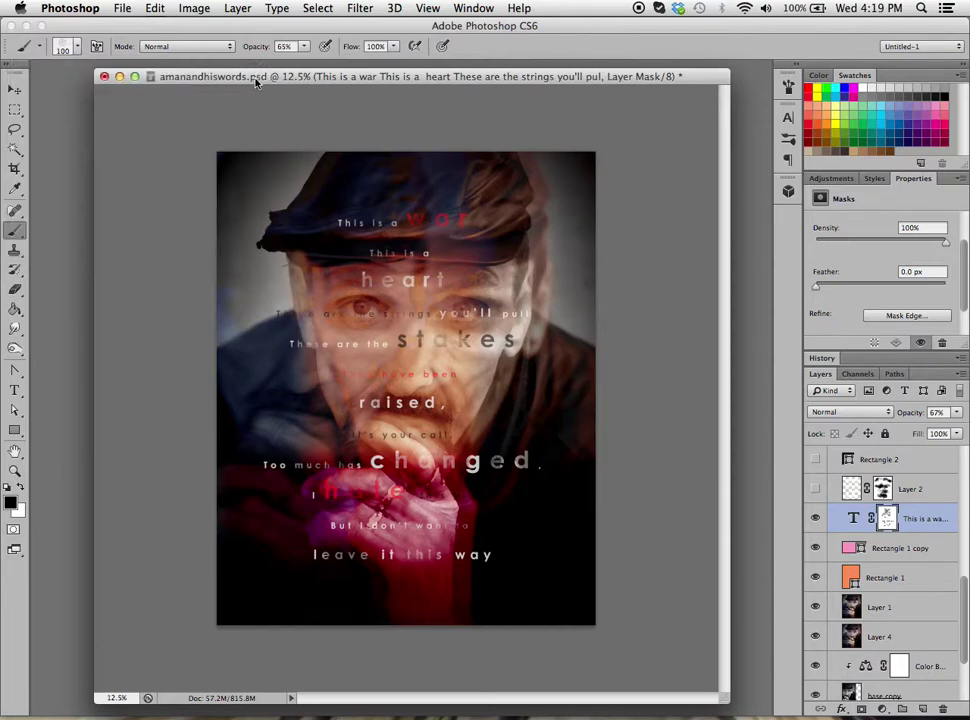
{"action": "left_click", "coordinate": [305, 47]}
{"action": "left_click_drag", "start_coordinate": [305, 62], "coordinate": [283, 62]}
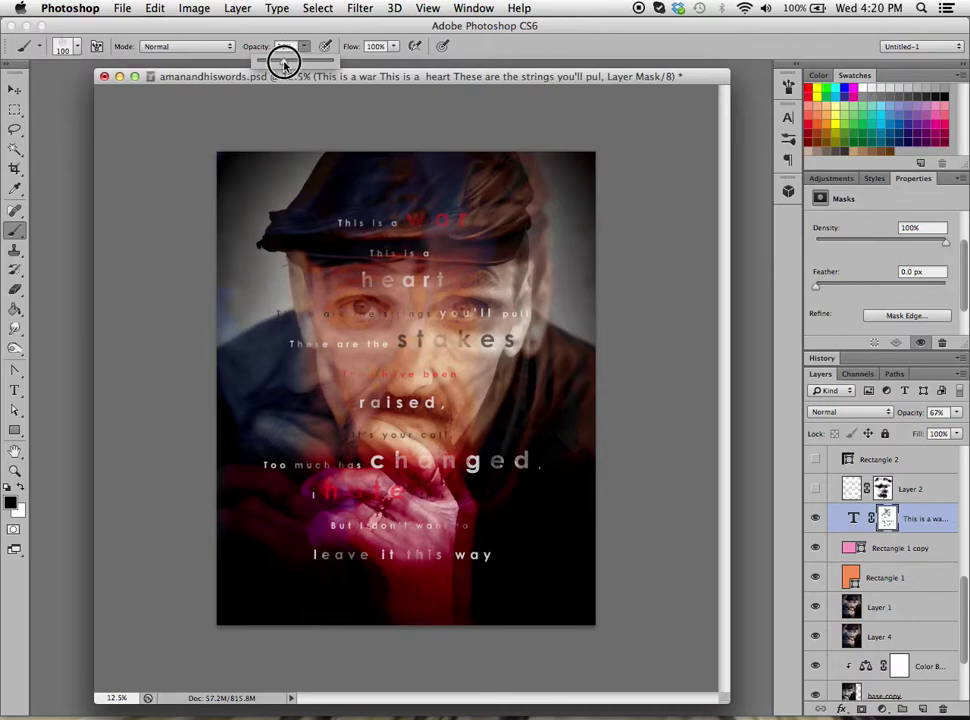
{"action": "left_click", "coordinate": [211, 80]}
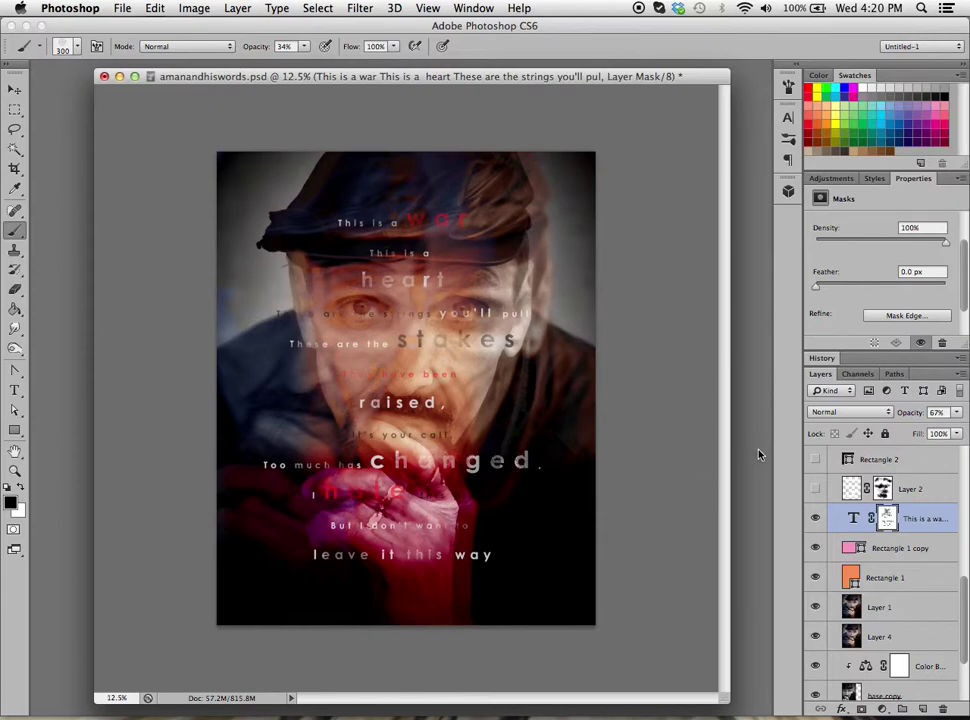
Step: Undo the brush strokes on the lyrics text mask by reverting the history to Enable Layer Mask
{"action": "left_click", "coordinate": [821, 359]}
{"action": "left_click", "coordinate": [836, 410]}
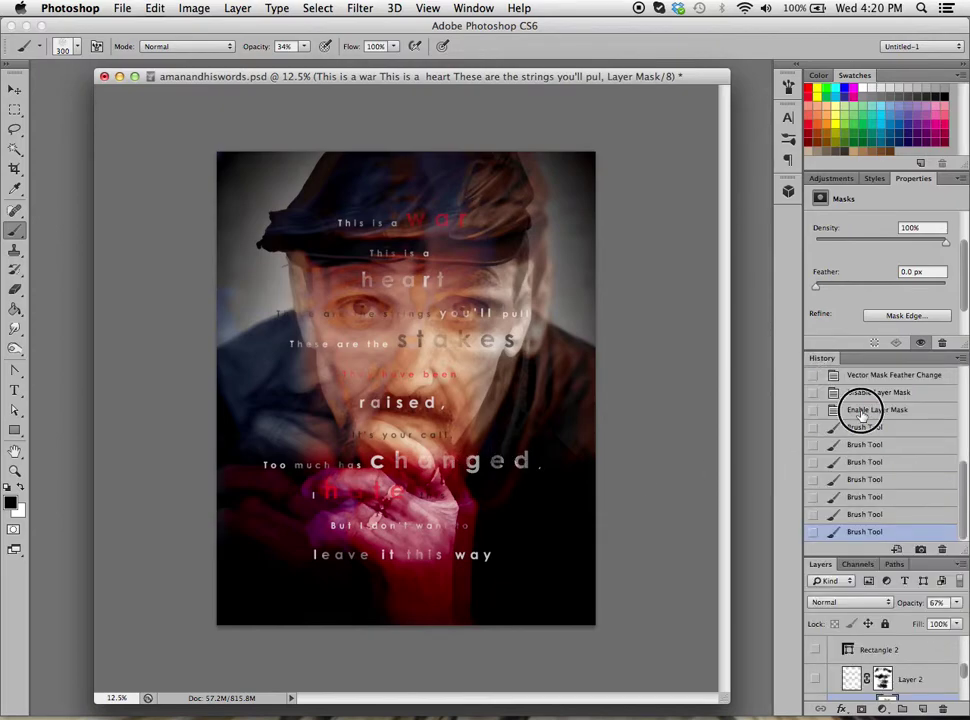
{"action": "left_click", "coordinate": [821, 358]}
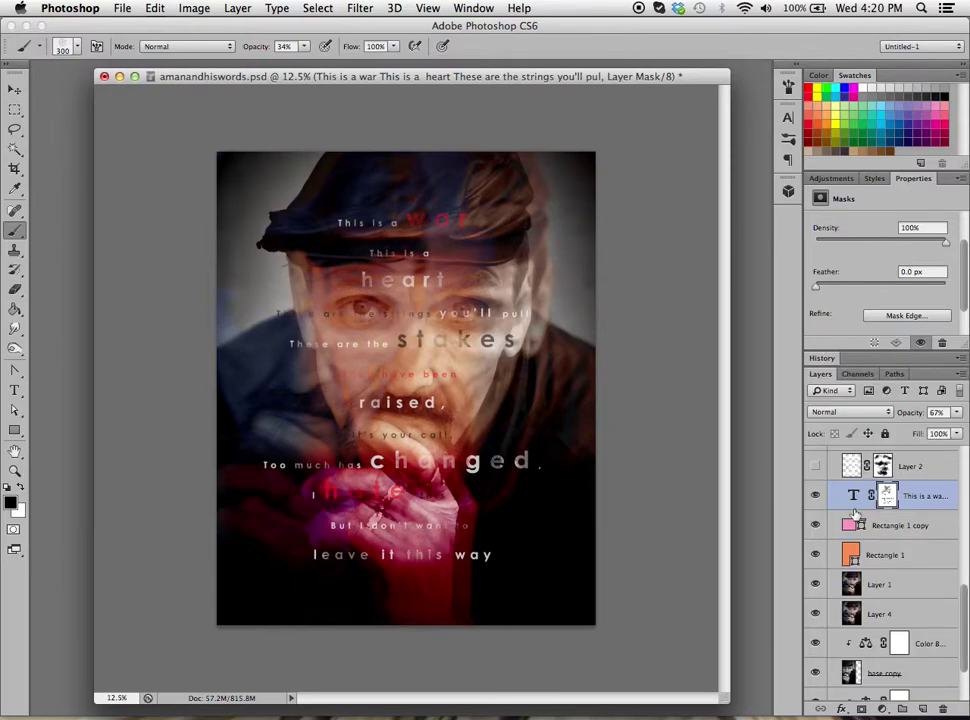
Step: Make Layer 2 above the lyrics text layer visible and select it
{"action": "scroll", "coordinate": [857, 515], "scroll_direction": "up", "scroll_amount": 3}
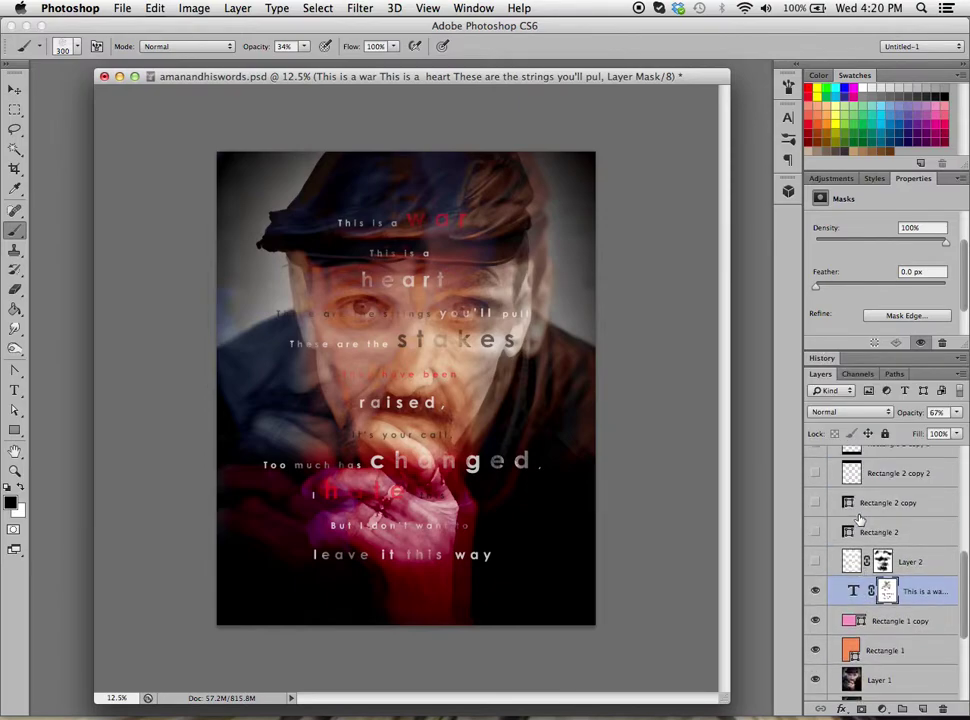
{"action": "left_click", "coordinate": [815, 562]}
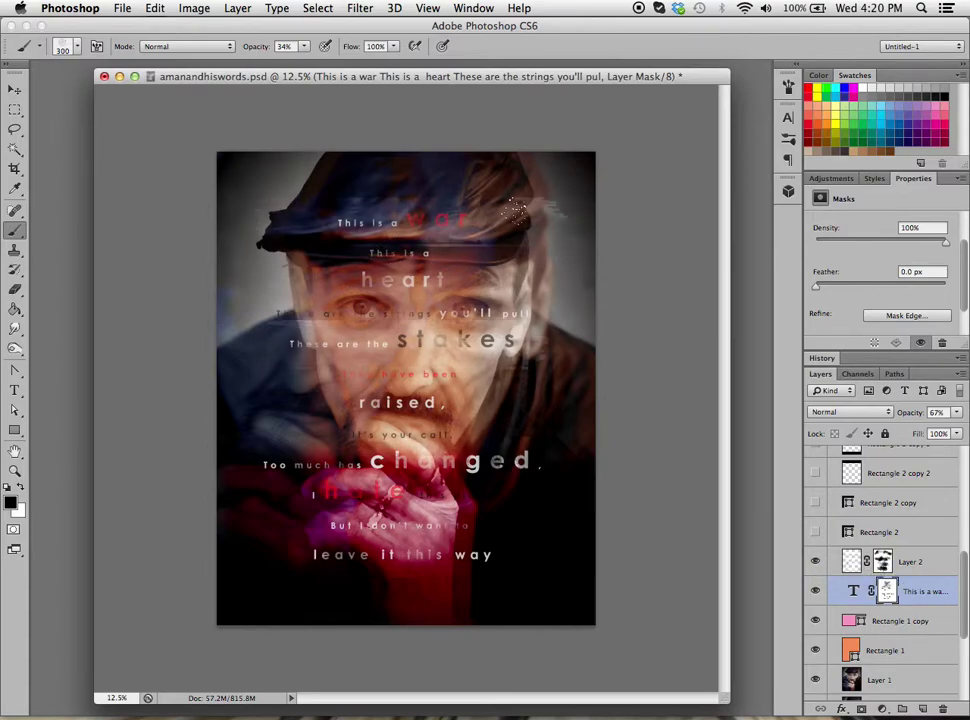
{"action": "left_click", "coordinate": [914, 563]}
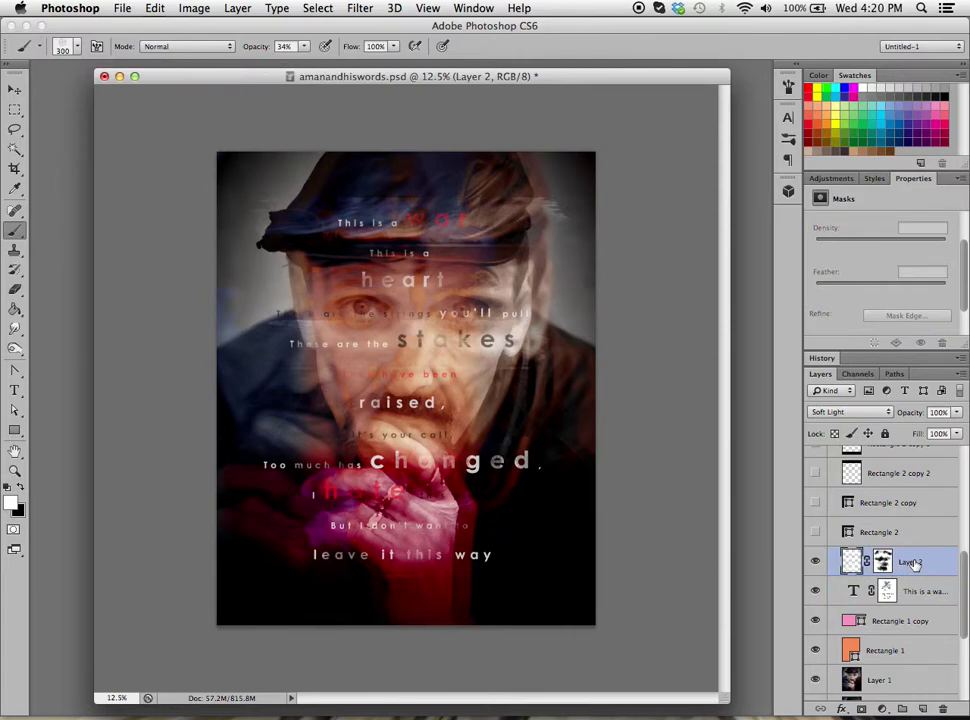
Step: Replace the current brushes with the Wet Media Brushes set and choose its 39 px tip
{"action": "left_click", "coordinate": [77, 46]}
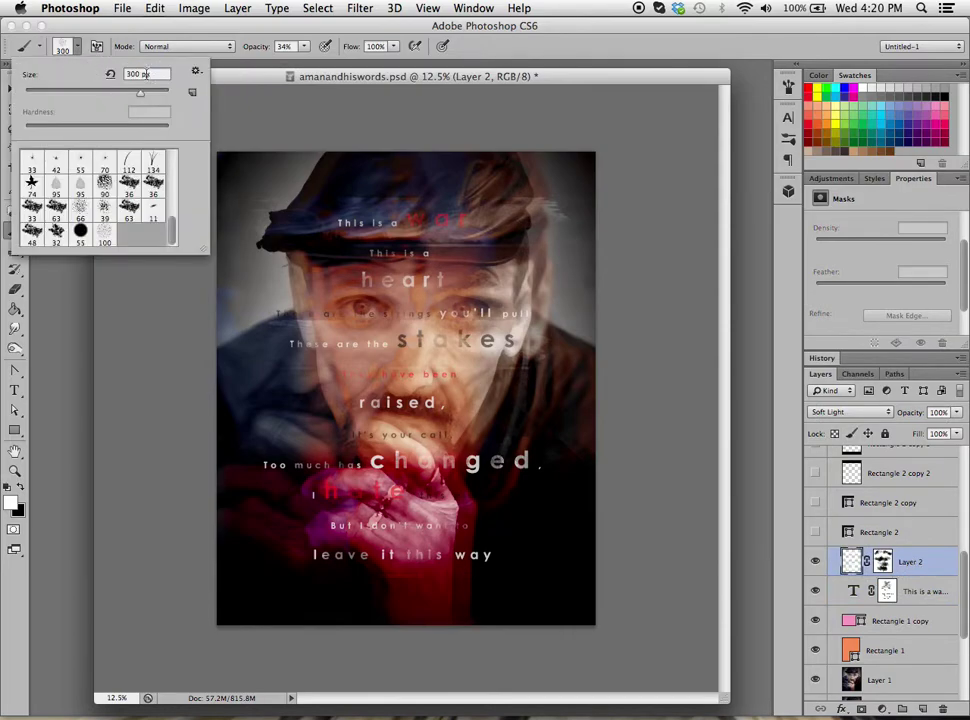
{"action": "left_click", "coordinate": [197, 72]}
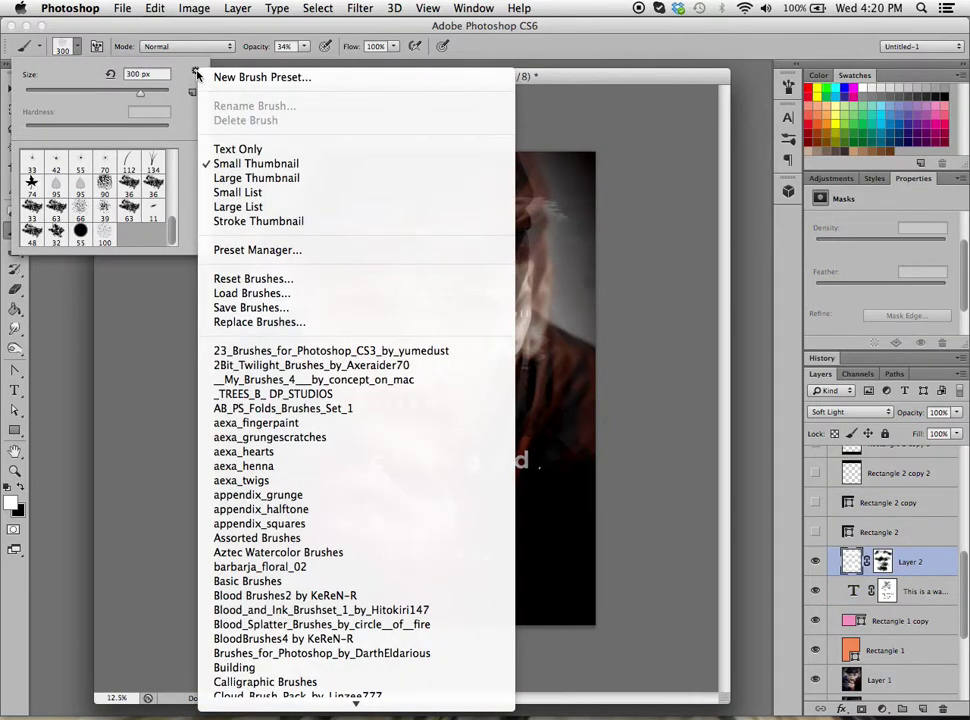
{"action": "scroll", "coordinate": [270, 280], "scroll_direction": "down", "scroll_amount": 15}
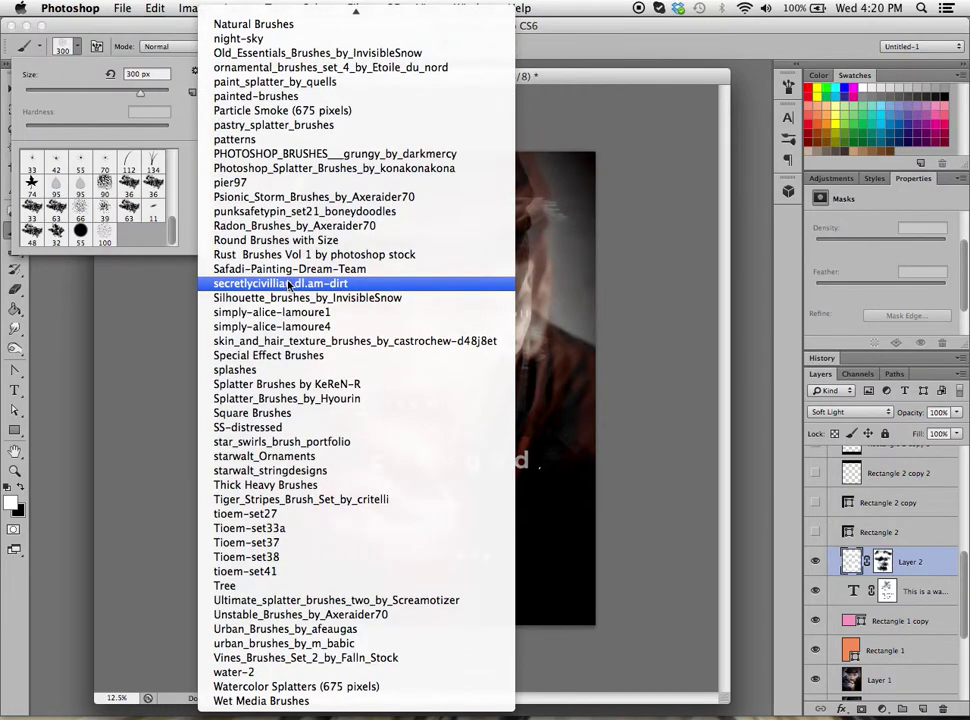
{"action": "left_click", "coordinate": [229, 702]}
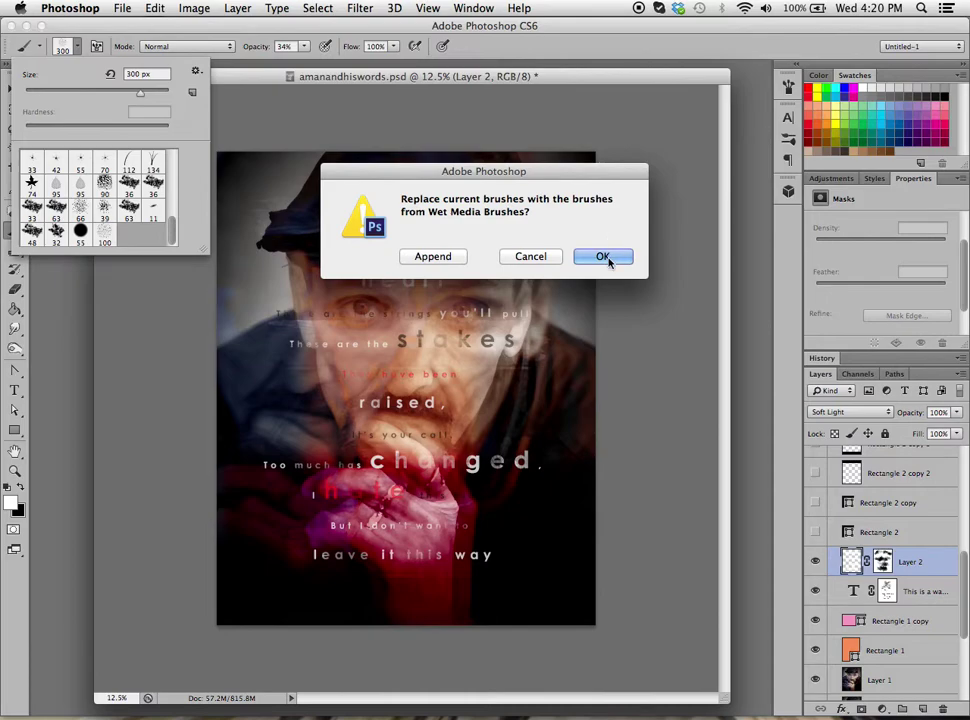
{"action": "left_click", "coordinate": [603, 257]}
{"action": "left_click", "coordinate": [152, 160]}
{"action": "left_click", "coordinate": [330, 122]}
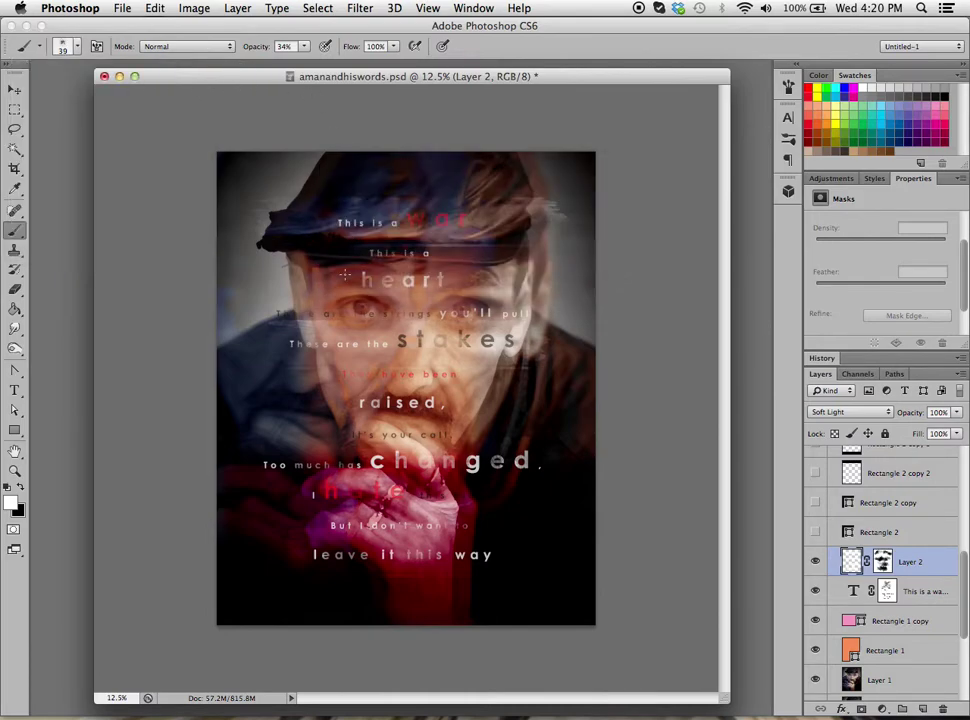
Step: Enlarge the brush tip to 700 px
{"action": "key", "text": "bracketright"}
{"action": "key", "text": "bracketright"}
{"action": "key", "text": "bracketright"}
{"action": "key", "text": "bracketright"}
{"action": "key", "text": "bracketright"}
{"action": "key", "text": "bracketright"}
{"action": "key", "text": "bracketright"}
{"action": "key", "text": "bracketright"}
{"action": "key", "text": "bracketright"}
{"action": "key", "text": "bracketright"}
Step: Add a new layer directly above Layer 2 and hide Layer 2
{"action": "left_click", "coordinate": [921, 708]}
{"action": "left_click", "coordinate": [815, 591]}
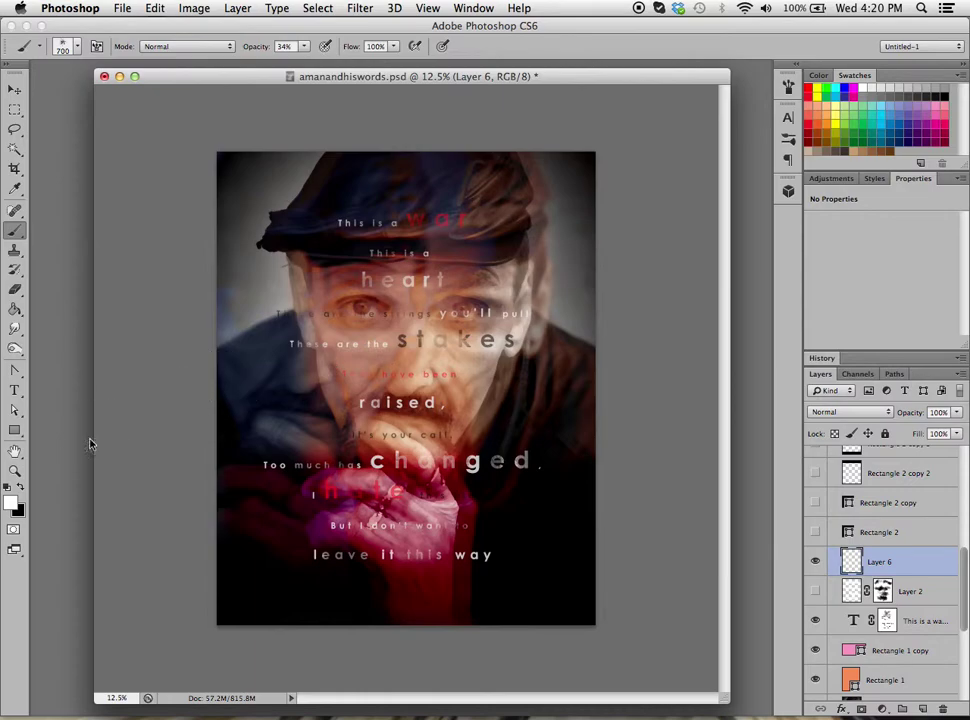
Step: Paint white horizontal bands at 100% brush opacity across the "war" and "stakes" lines on the new layer
{"action": "left_click", "coordinate": [305, 50]}
{"action": "left_click_drag", "start_coordinate": [305, 62], "coordinate": [365, 66]}
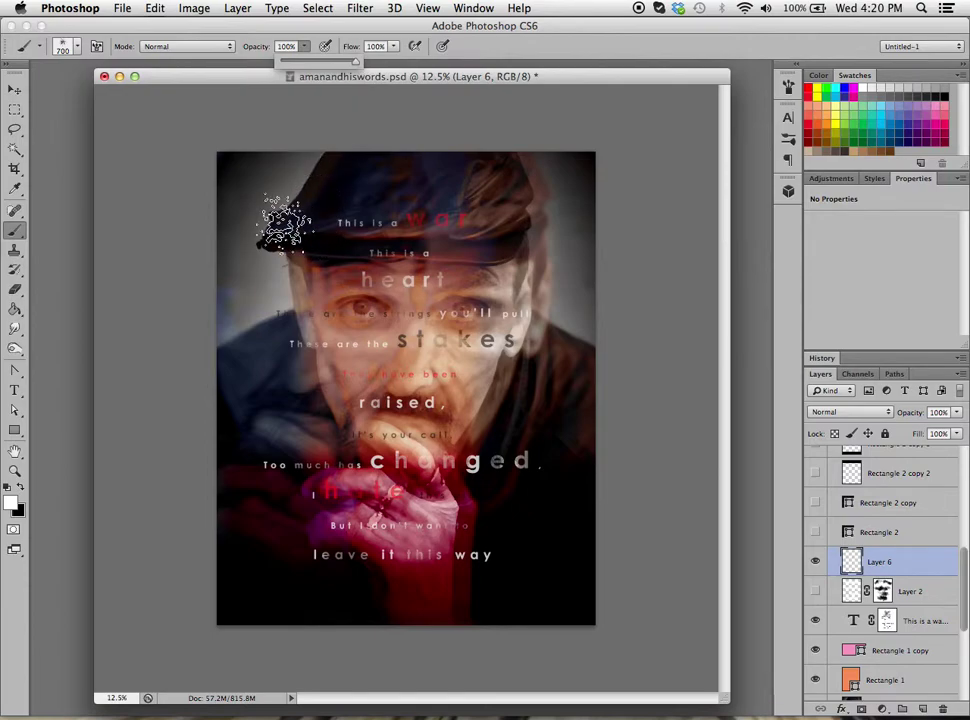
{"action": "left_click_drag", "start_coordinate": [284, 218], "coordinate": [554, 200]}
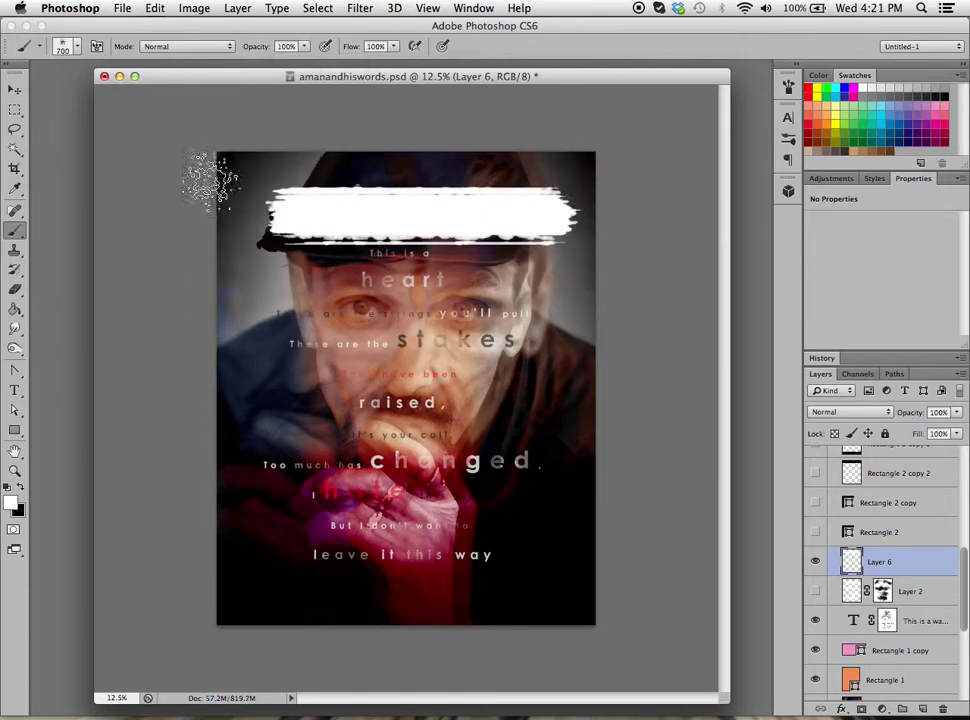
{"action": "left_click", "coordinate": [18, 231]}
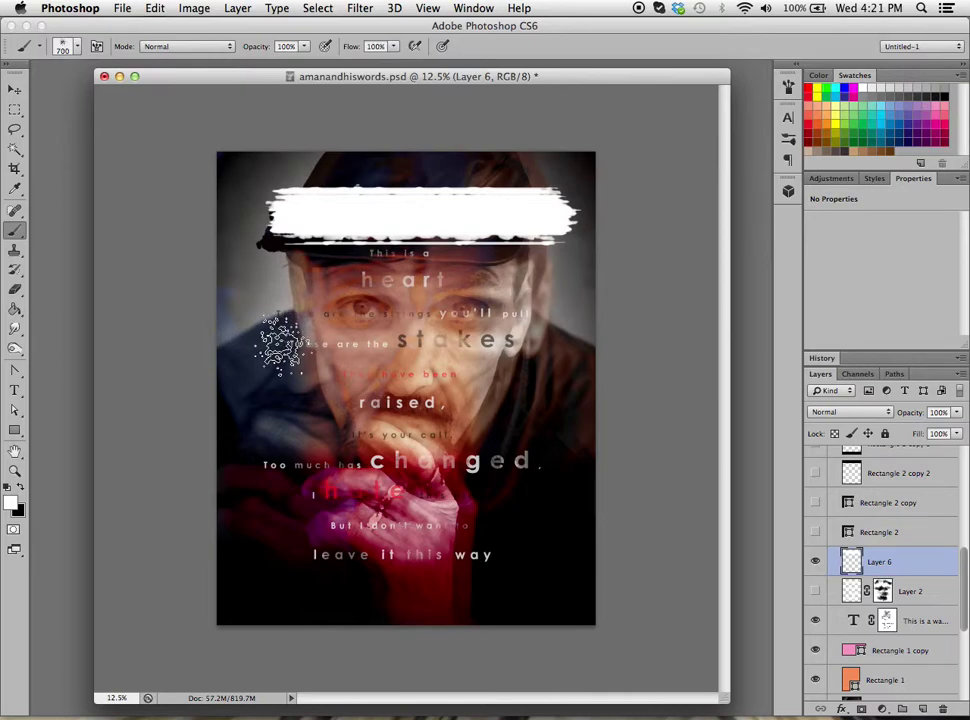
{"action": "left_click_drag", "start_coordinate": [281, 338], "coordinate": [540, 340]}
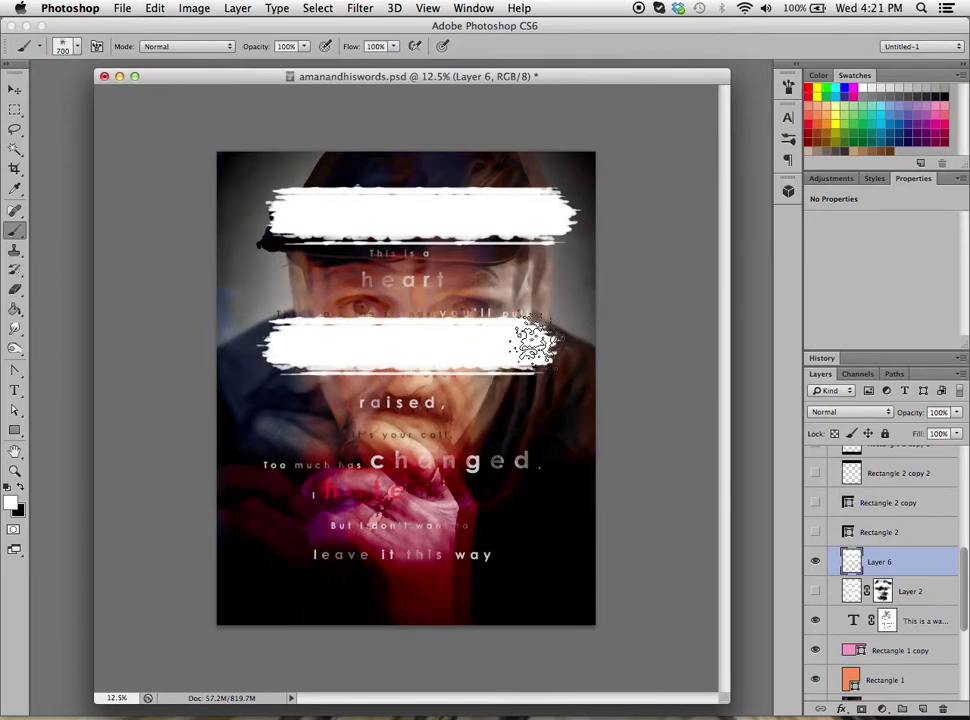
Step: Try a straight white brush band across the "Too much has changed" line and undo it
{"action": "left_click", "coordinate": [270, 465], "text": "shift"}
{"action": "left_click", "coordinate": [520, 468], "text": "shift"}
{"action": "key", "text": "super+alt+z"}
{"action": "key", "text": "super+alt+z"}
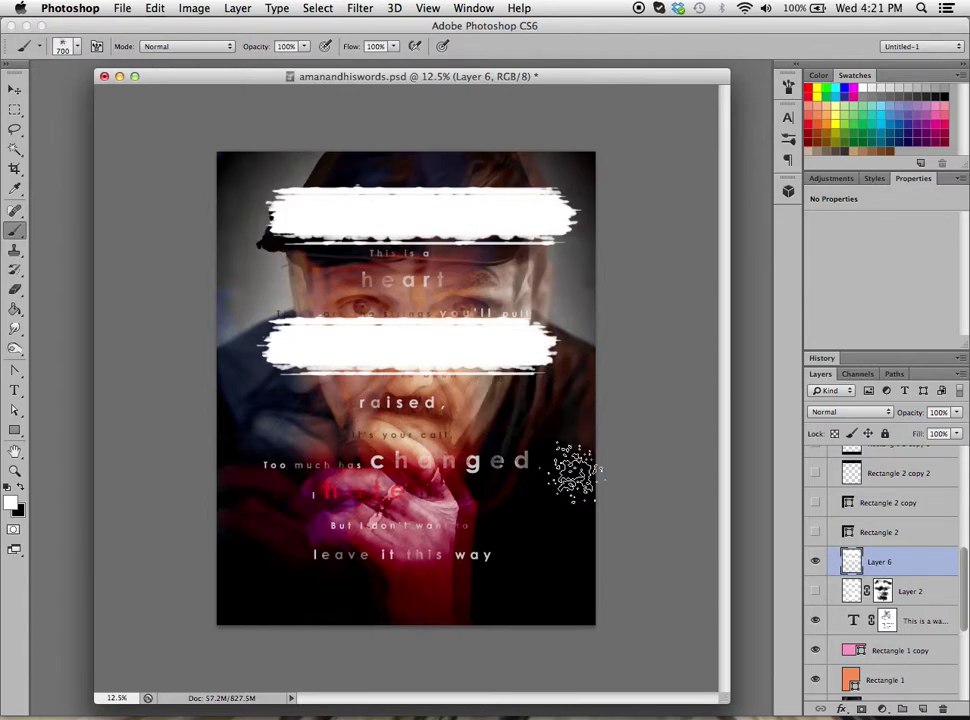
Step: Paint a white band across the "Too much has changed" line, and undo a further band tried across "leave it this way"
{"action": "left_click", "coordinate": [265, 467]}
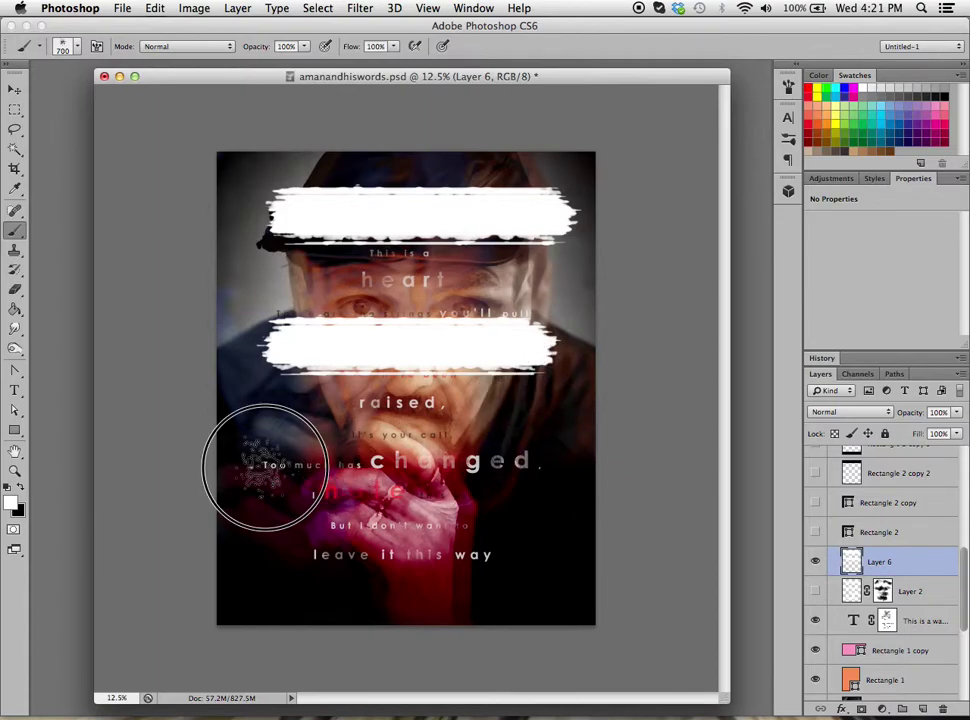
{"action": "left_click_drag", "start_coordinate": [262, 463], "coordinate": [556, 462]}
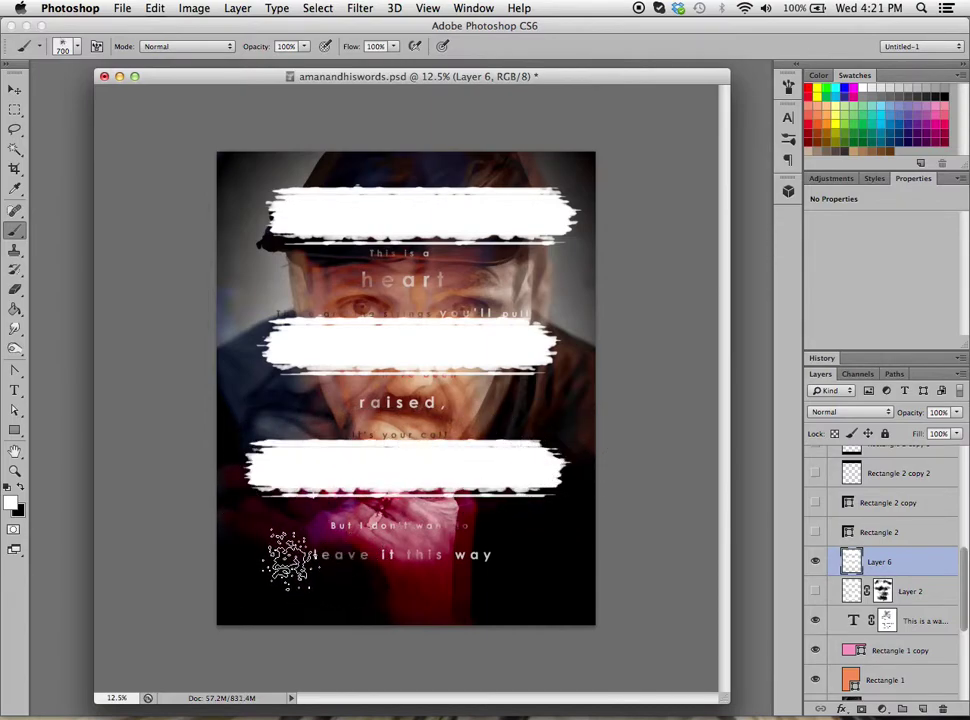
{"action": "left_click", "coordinate": [445, 557], "text": "shift"}
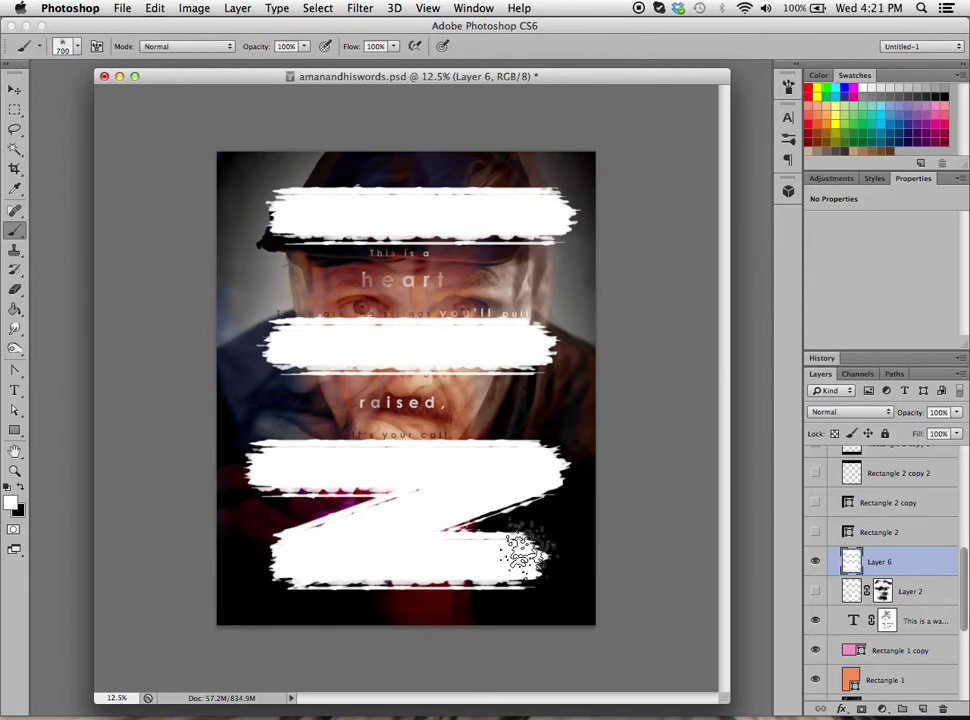
{"action": "key", "text": "super+z"}
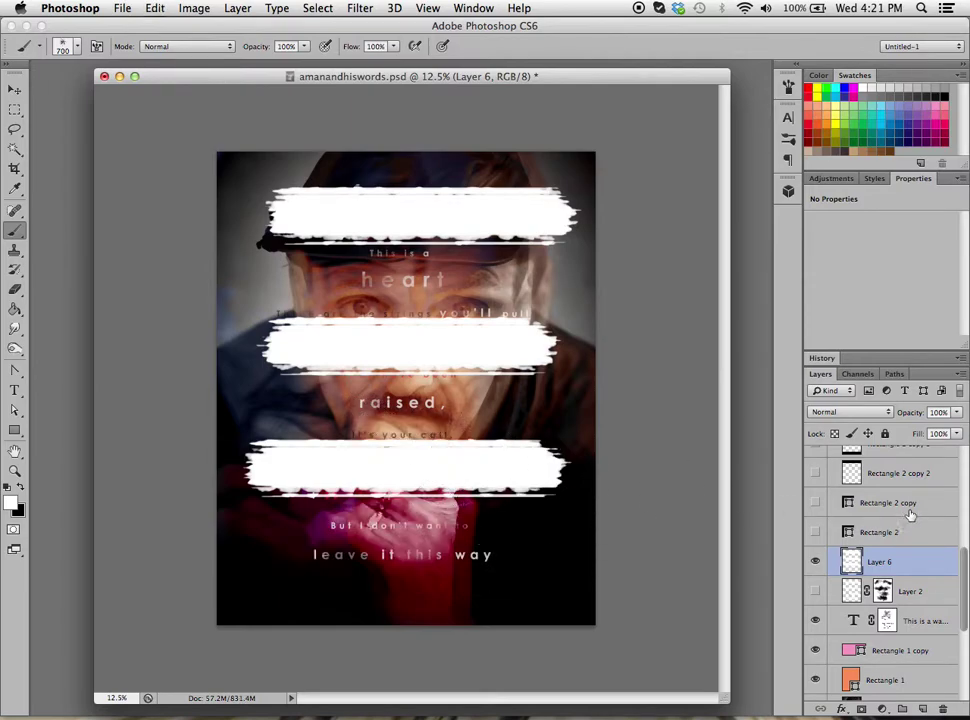
Step: Set the blend mode of Layer 6 to Soft Light and add a layer mask to it
{"action": "left_click", "coordinate": [850, 412]}
{"action": "left_click", "coordinate": [826, 567]}
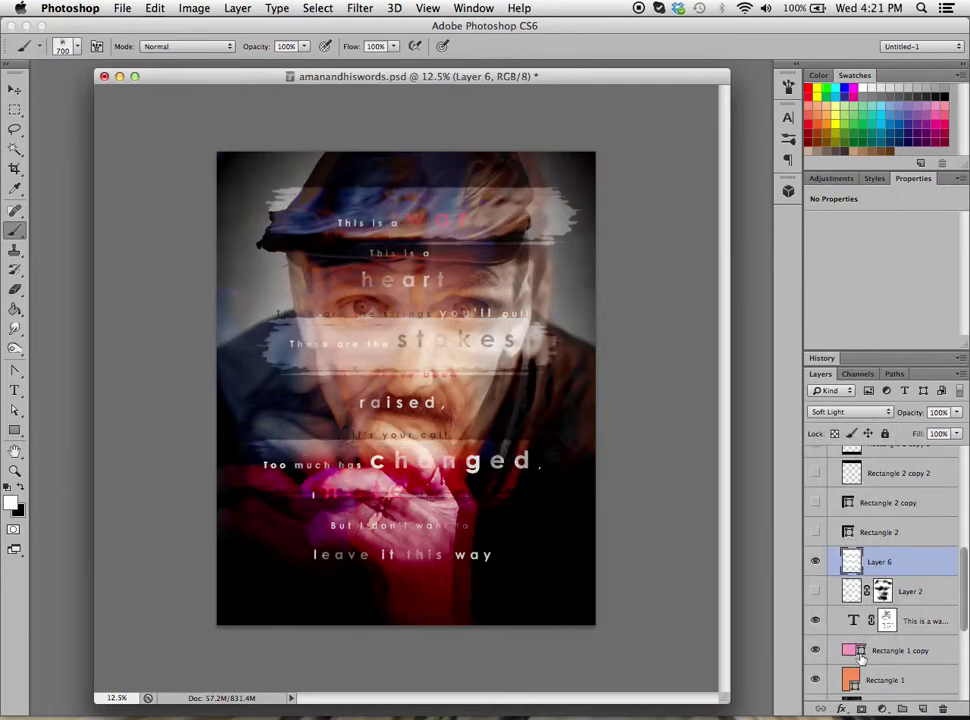
{"action": "left_click", "coordinate": [861, 707]}
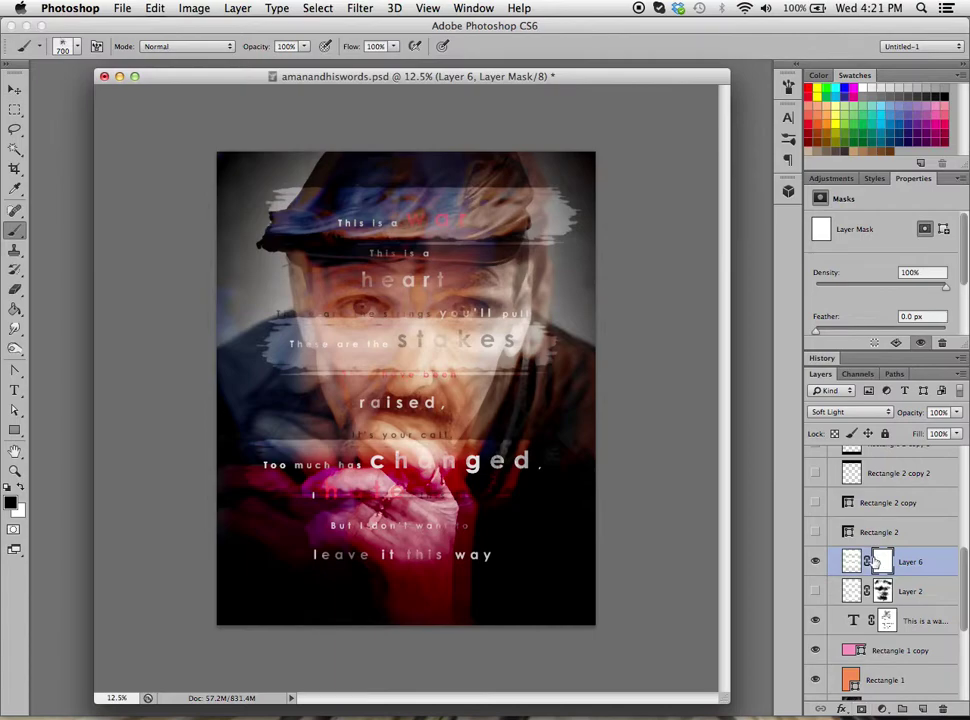
Step: Reset the brush presets to the default set and choose a spatter brush tip
{"action": "left_click", "coordinate": [77, 47]}
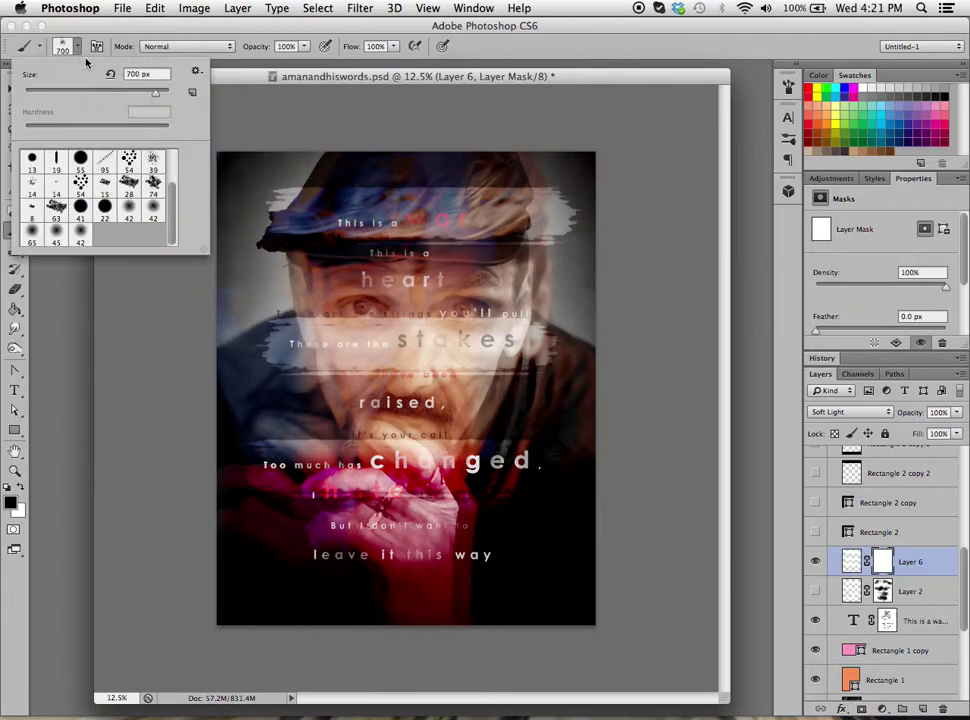
{"action": "left_click", "coordinate": [196, 74]}
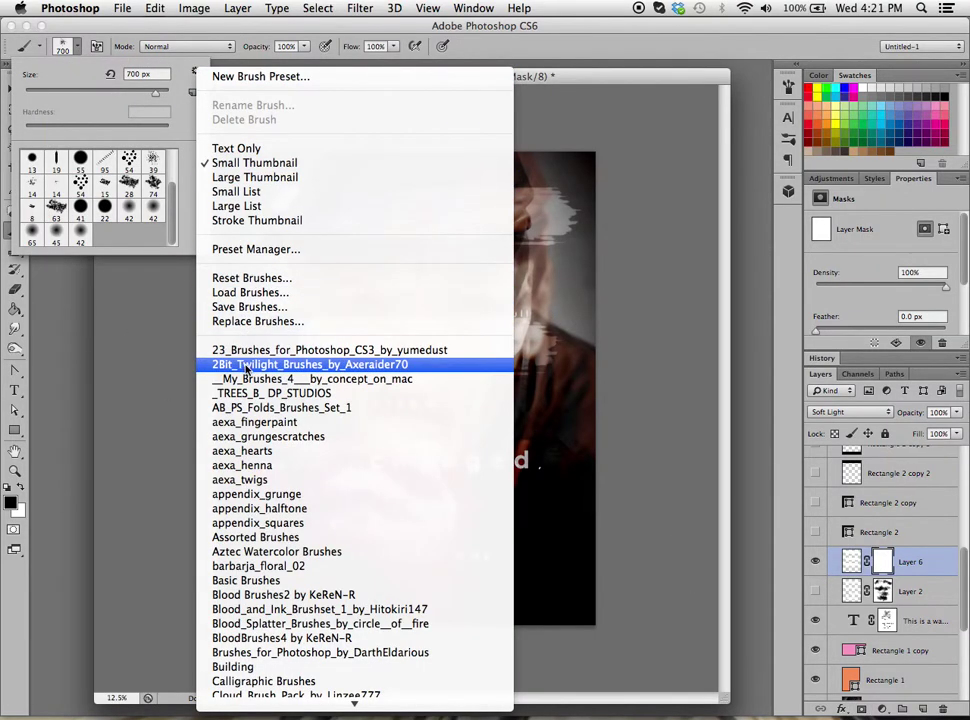
{"action": "left_click", "coordinate": [252, 278]}
{"action": "left_click", "coordinate": [600, 261]}
{"action": "scroll", "coordinate": [104, 216], "scroll_direction": "down", "scroll_amount": 5}
{"action": "left_click", "coordinate": [104, 232]}
{"action": "left_click", "coordinate": [315, 85]}
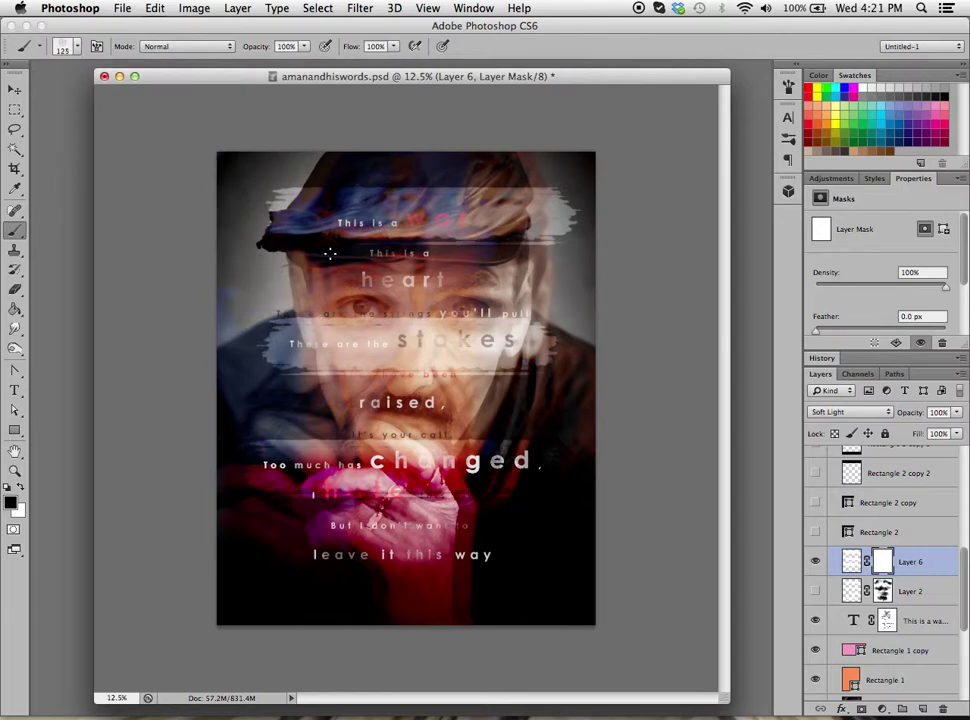
Step: Enlarge the spatter brush to 500 px and lower its opacity to 45%
{"action": "key", "text": "bracketright"}
{"action": "key", "text": "bracketright"}
{"action": "key", "text": "bracketright"}
{"action": "key", "text": "bracketright"}
{"action": "key", "text": "bracketright"}
{"action": "key", "text": "bracketright"}
{"action": "left_click", "coordinate": [296, 46]}
{"action": "left_click_drag", "start_coordinate": [303, 59], "coordinate": [265, 63]}
Step: Paint black spatter on Layer 6's mask to partly fade the bands around the "war", "stakes" and "changed" lines
{"action": "left_click", "coordinate": [330, 358]}
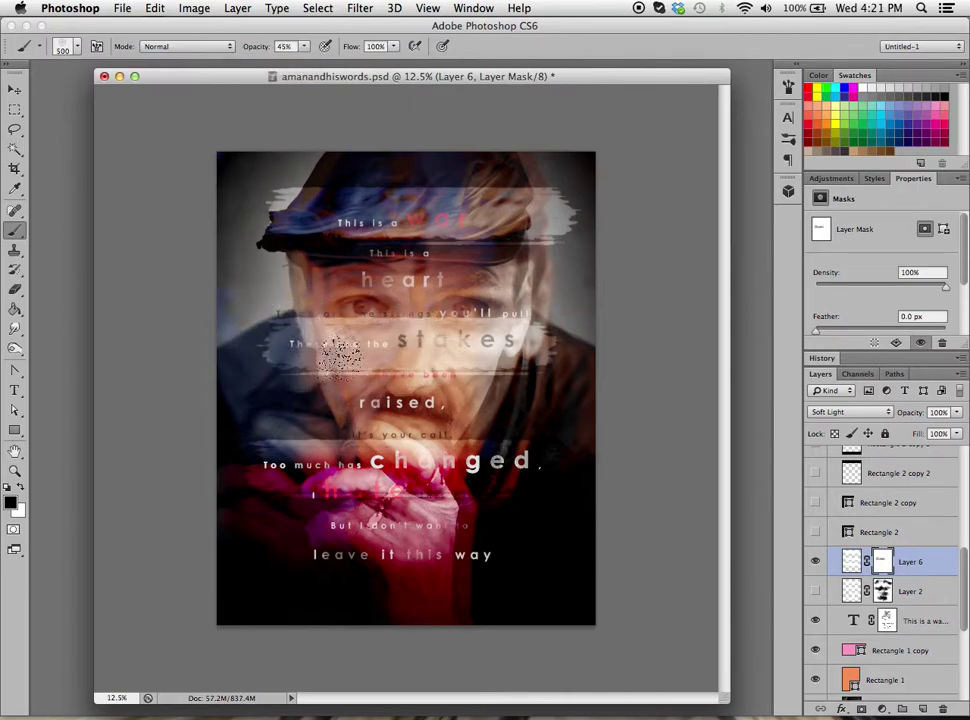
{"action": "left_click", "coordinate": [487, 360]}
{"action": "left_click", "coordinate": [478, 324]}
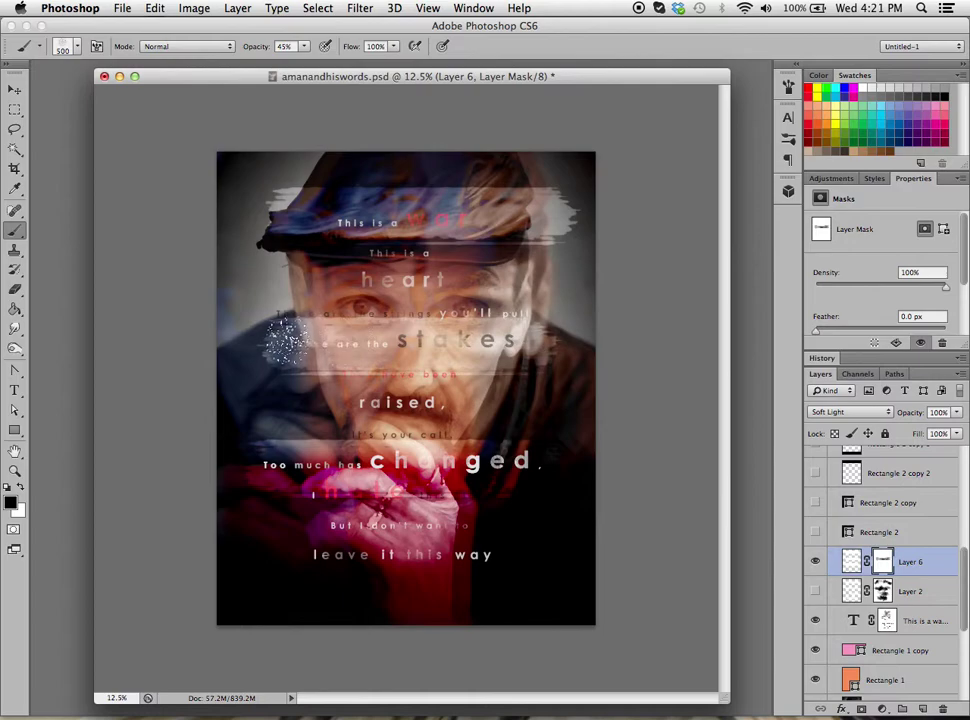
{"action": "left_click", "coordinate": [295, 326]}
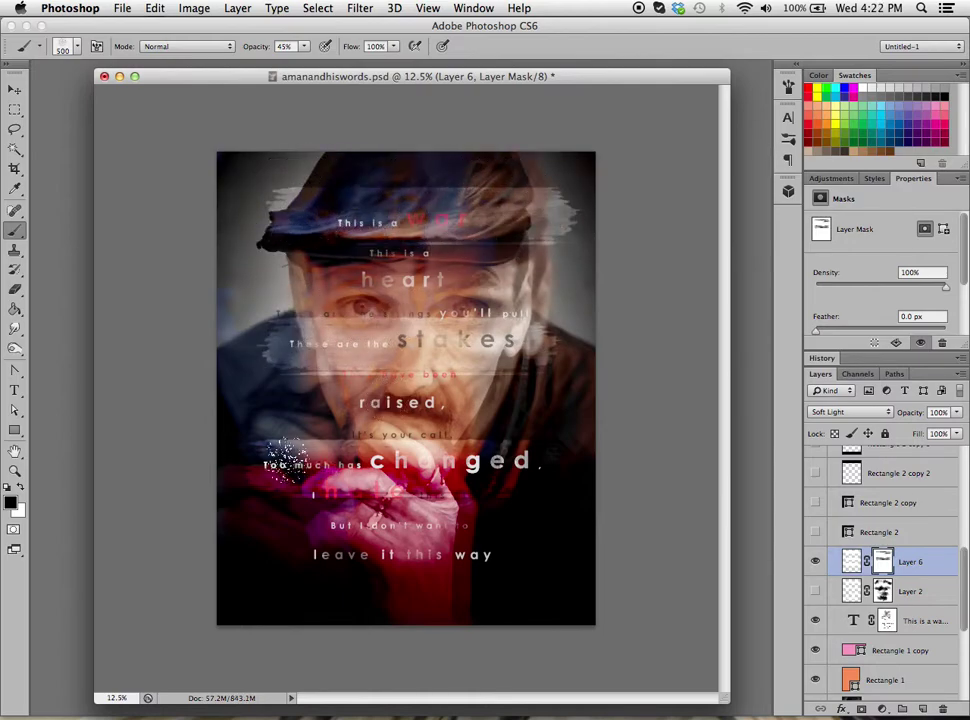
{"action": "left_click", "coordinate": [425, 460]}
{"action": "left_click", "coordinate": [424, 410]}
{"action": "left_click", "coordinate": [390, 494]}
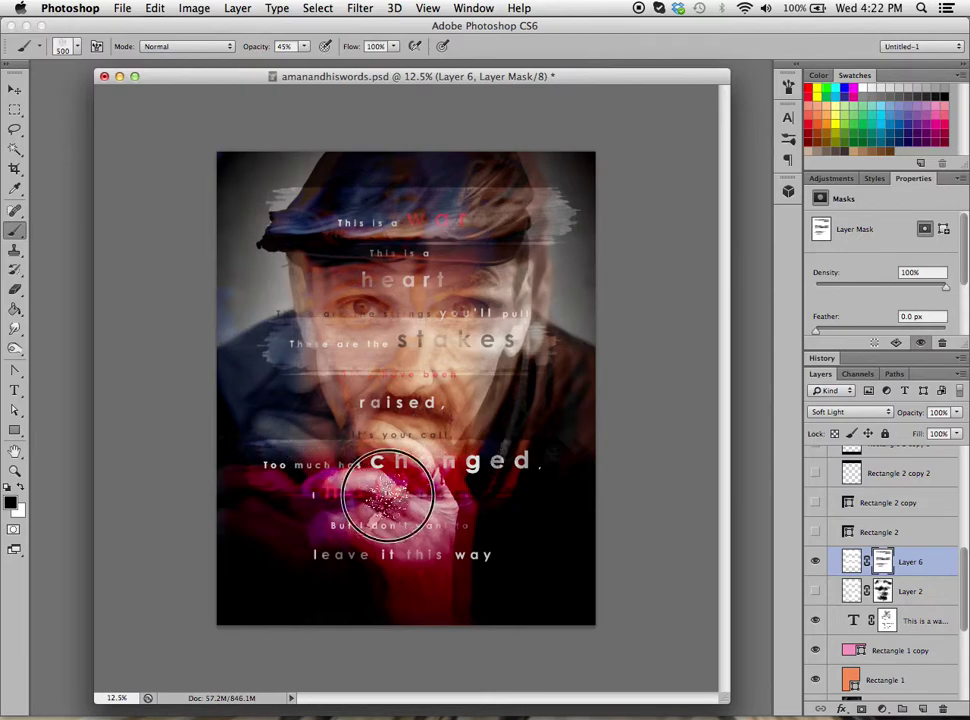
{"action": "left_click", "coordinate": [300, 365]}
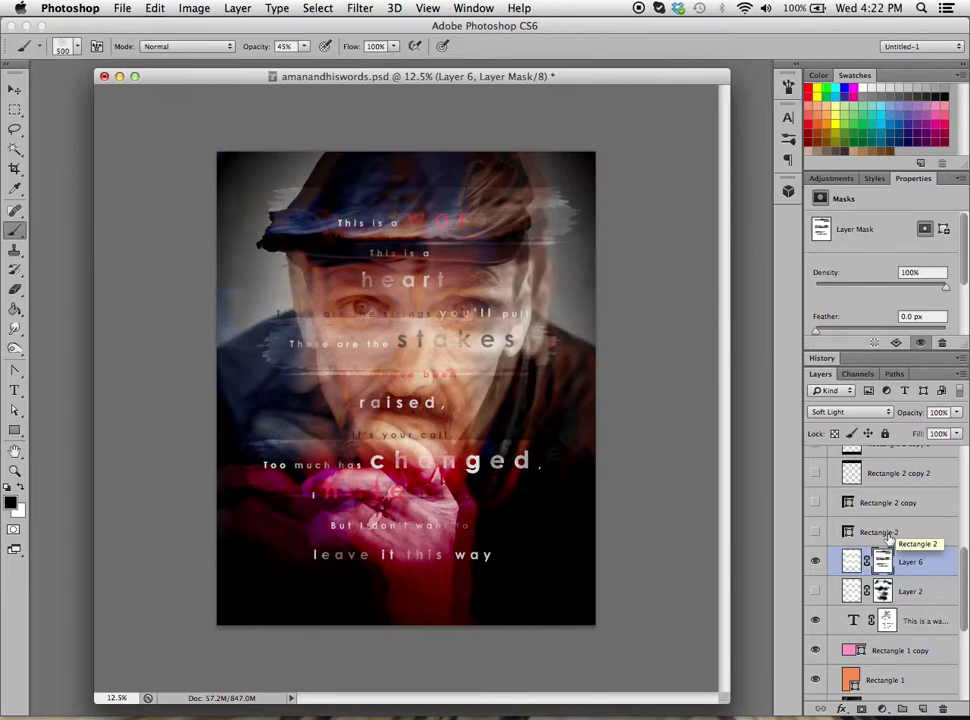
Step: Briefly show the black bar on Rectangle 2 copy 2 to examine it, and hide it again
{"action": "scroll", "coordinate": [885, 530], "scroll_direction": "up", "scroll_amount": 3}
{"action": "scroll", "coordinate": [861, 530], "scroll_direction": "down", "scroll_amount": 1}
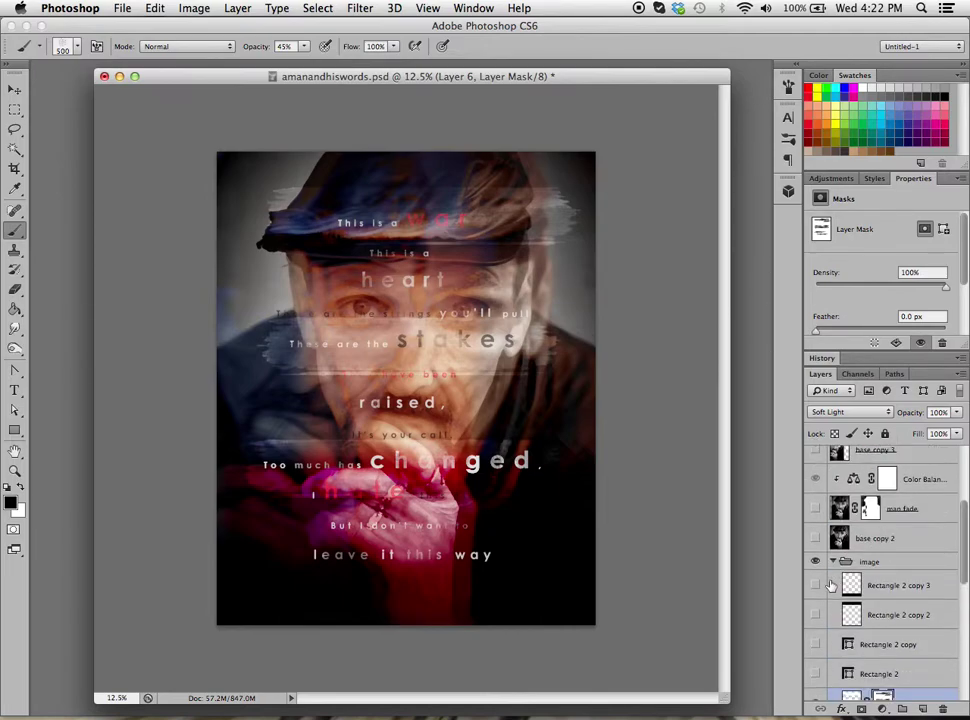
{"action": "left_click", "coordinate": [815, 617]}
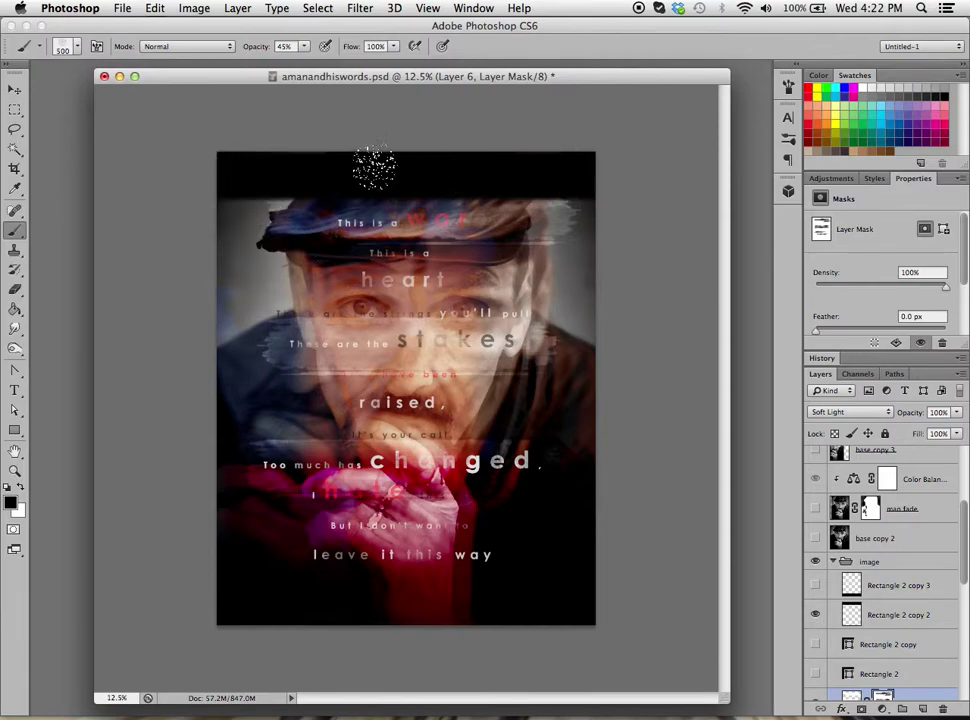
{"action": "left_click", "coordinate": [881, 606]}
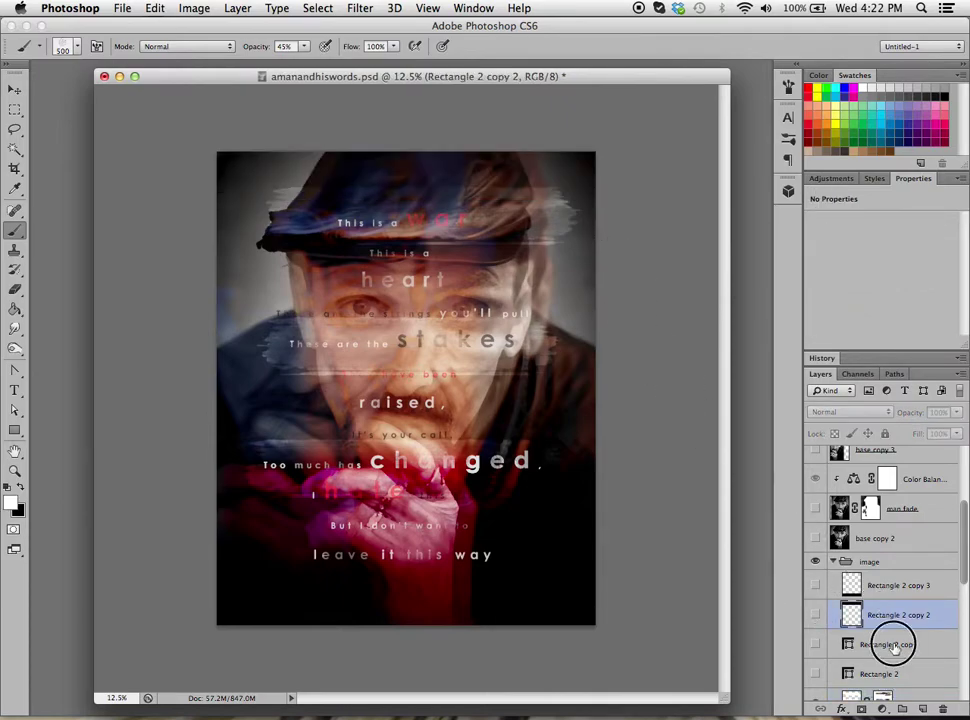
Step: Draw a black rectangle about 4008 by 602 px across the picture's top edge, above Rectangle 2 copy, and rasterize its layer
{"action": "left_click", "coordinate": [906, 643]}
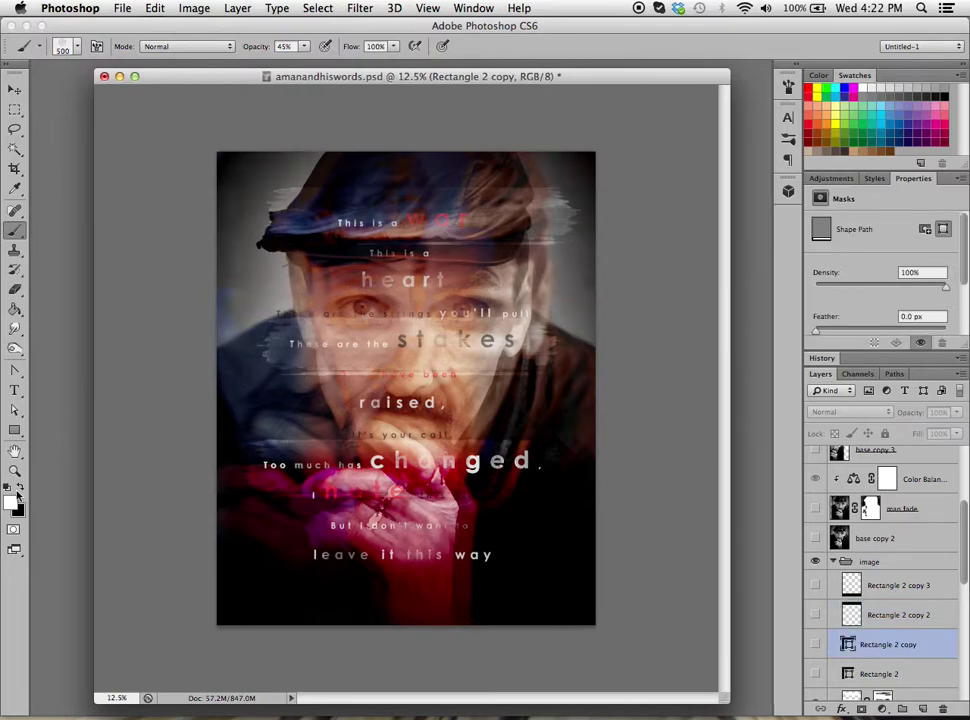
{"action": "key", "text": "u"}
{"action": "left_click_drag", "start_coordinate": [216, 151], "coordinate": [545, 244]}
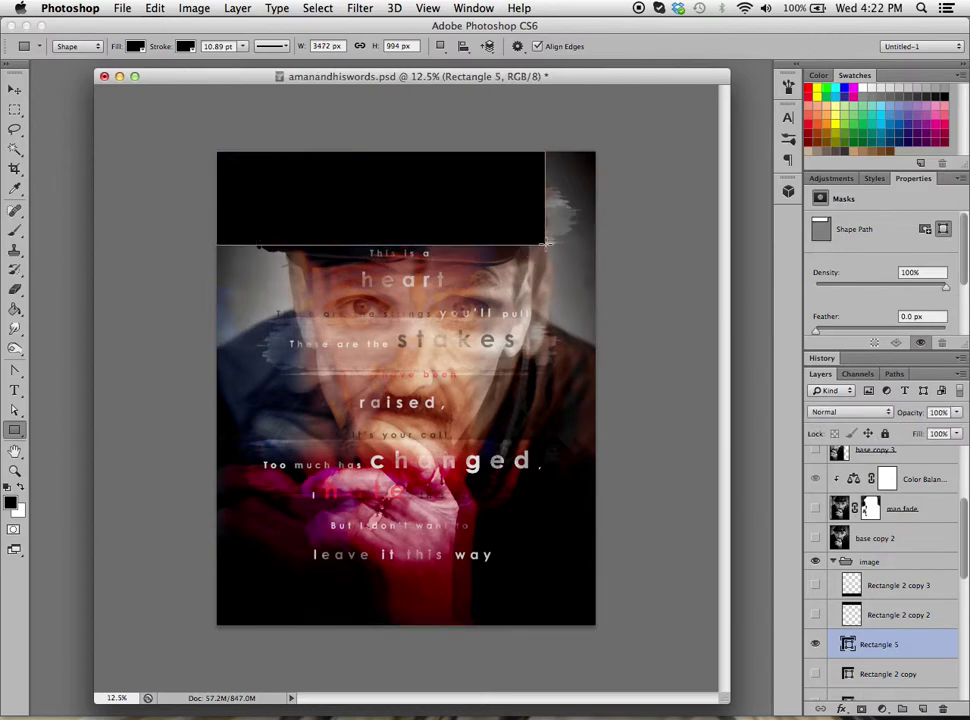
{"action": "key", "text": "super+z"}
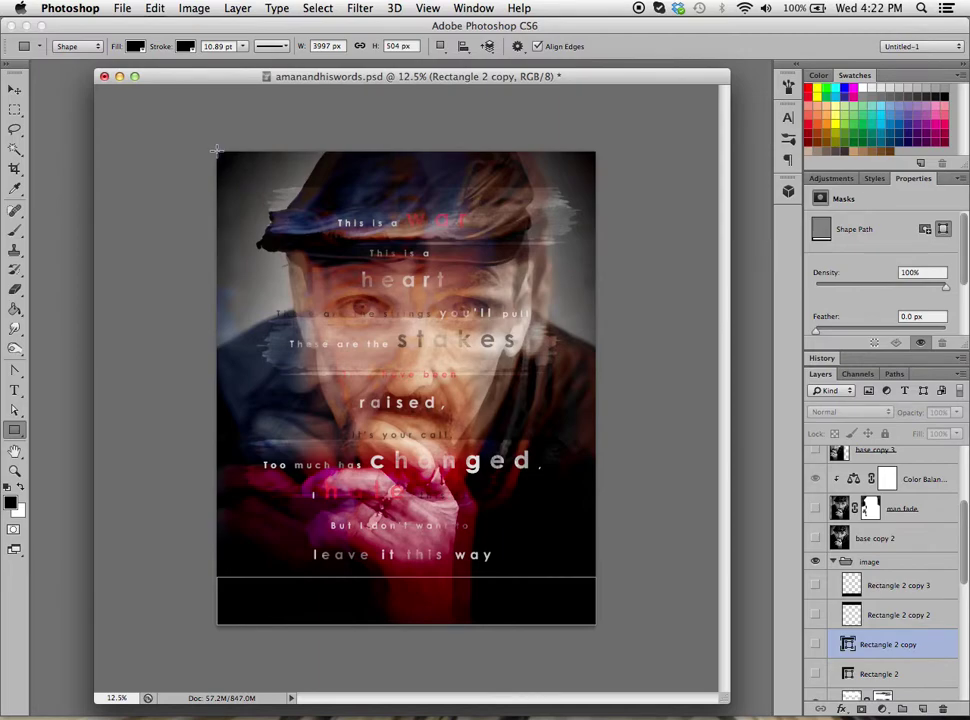
{"action": "left_click_drag", "start_coordinate": [216, 151], "coordinate": [596, 207]}
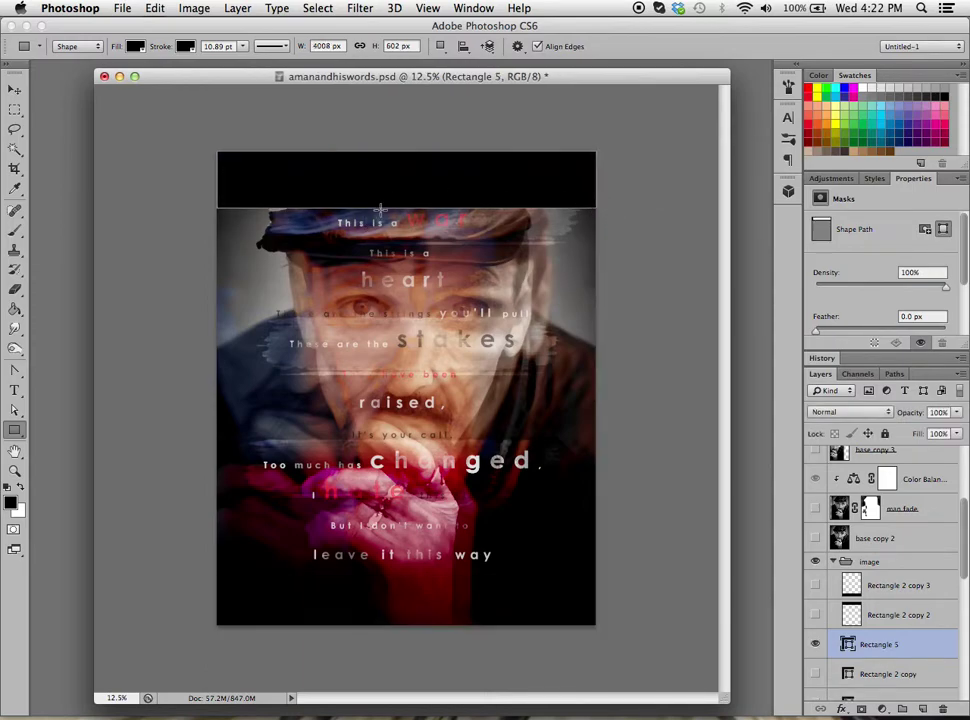
{"action": "right_click", "coordinate": [866, 648]}
{"action": "left_click", "coordinate": [707, 297]}
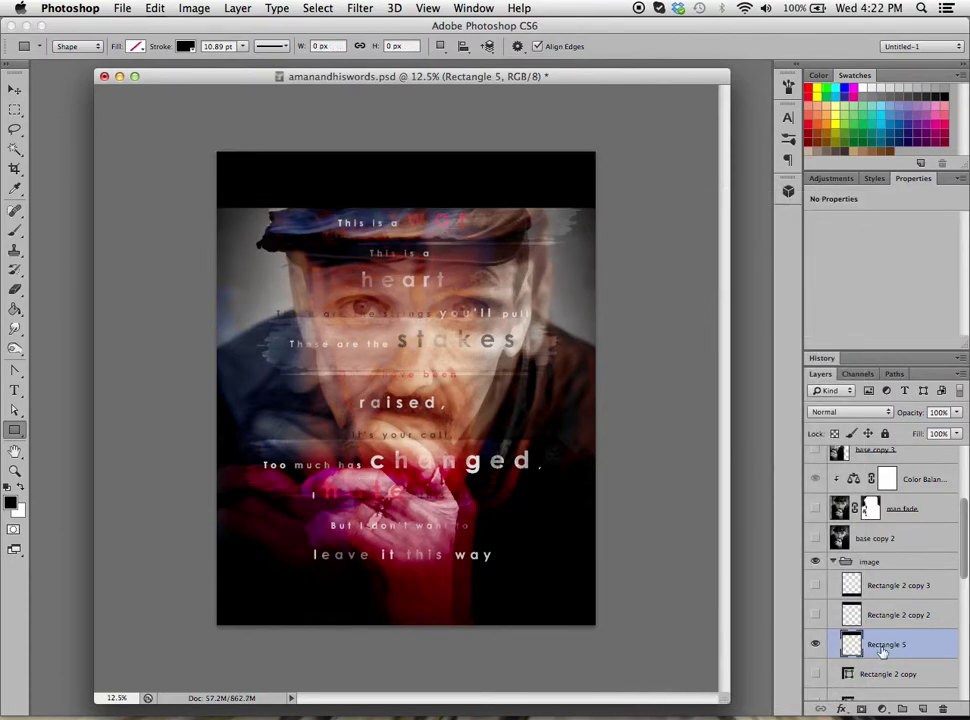
Step: Duplicate the black bar's layer and apply a Gaussian Blur with a 17.6-pixel radius to the copy
{"action": "key", "text": "super+j"}
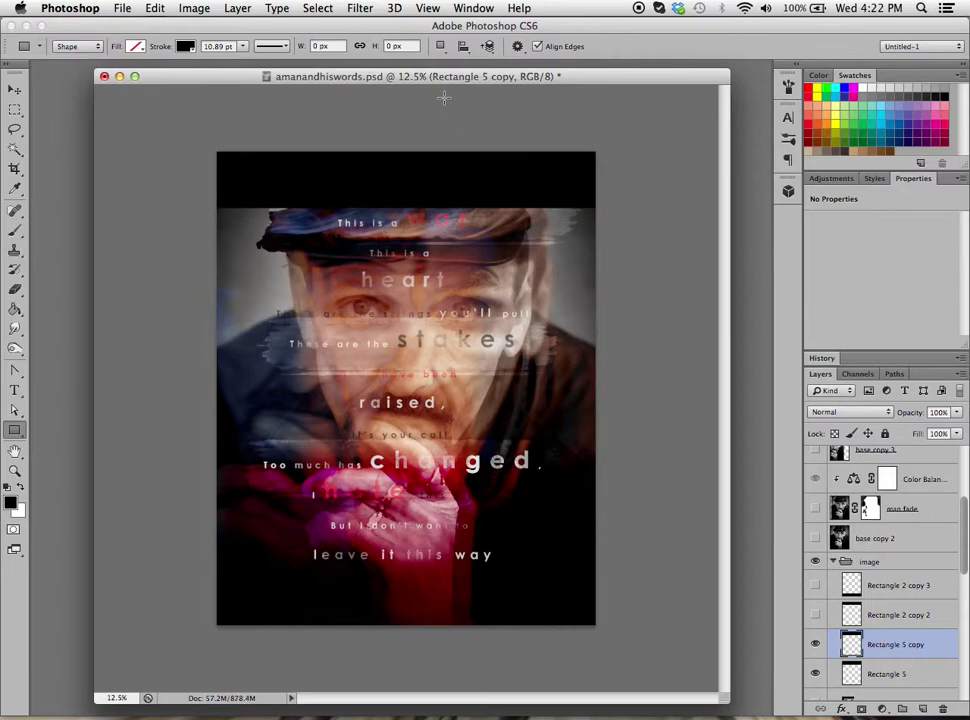
{"action": "left_click", "coordinate": [361, 9]}
{"action": "mouse_move", "coordinate": [385, 185]}
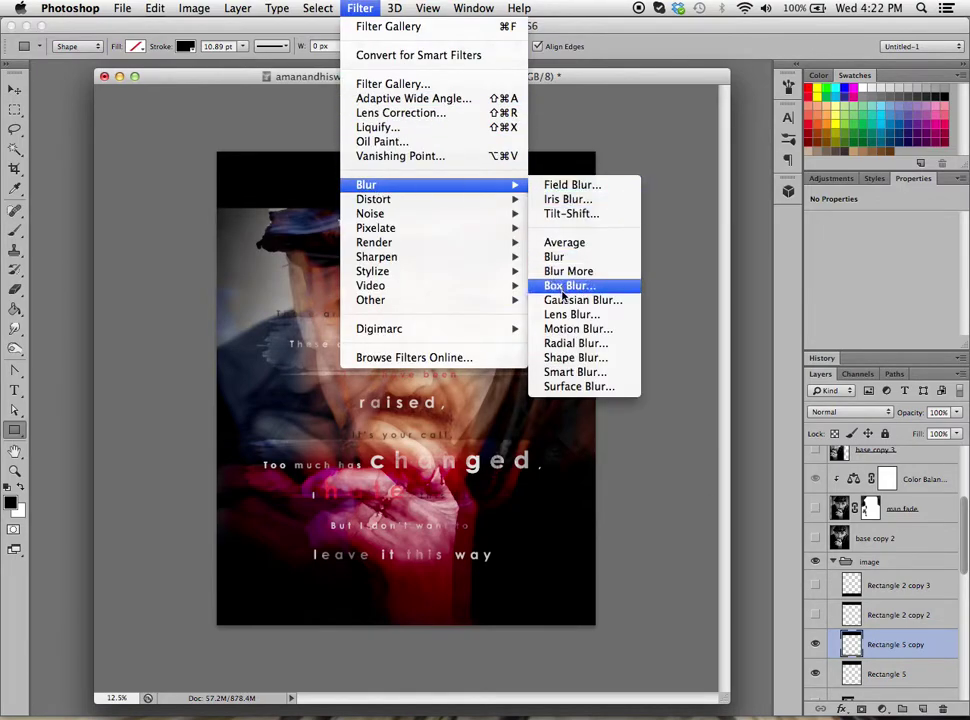
{"action": "left_click", "coordinate": [566, 302]}
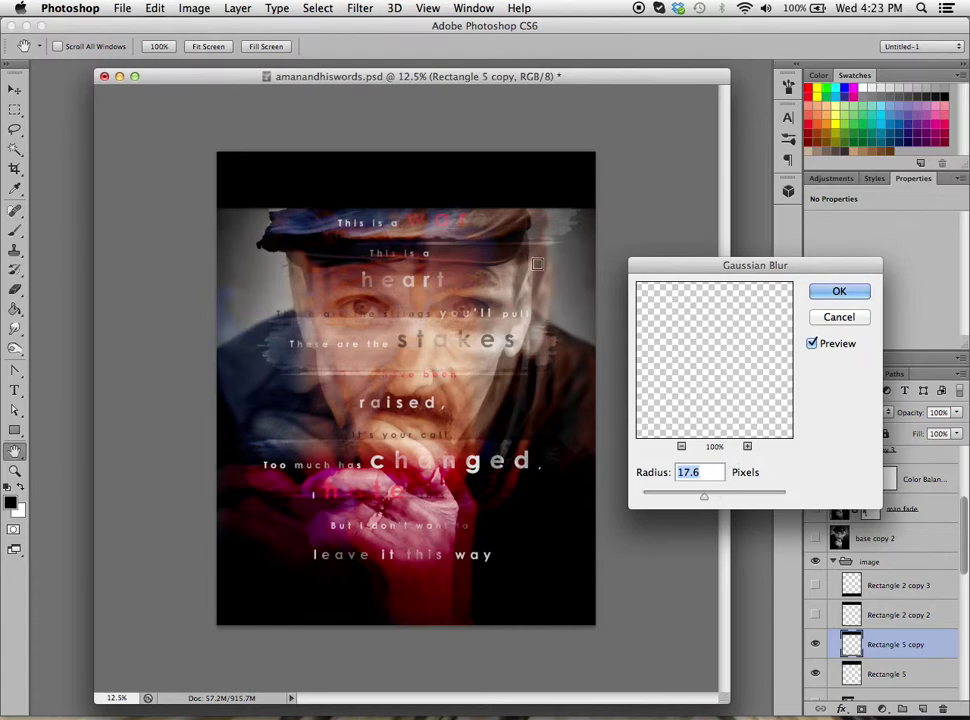
{"action": "left_click", "coordinate": [837, 291]}
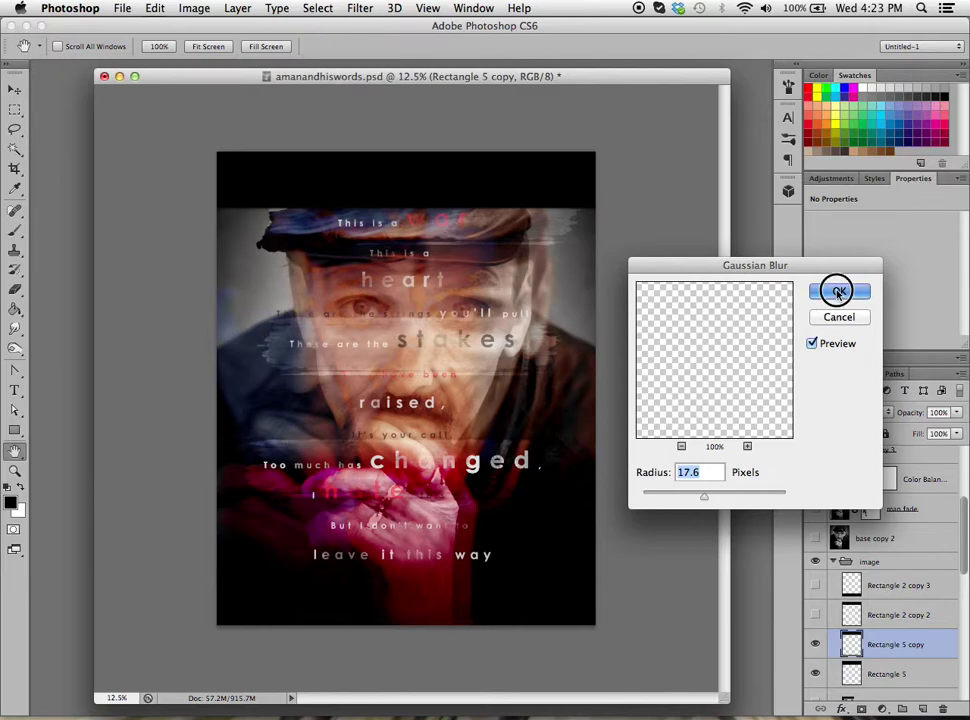
Step: Duplicate the blurred bar, move the new copy down to the picture's bottom edge, and collapse the image group
{"action": "key", "text": "super+j"}
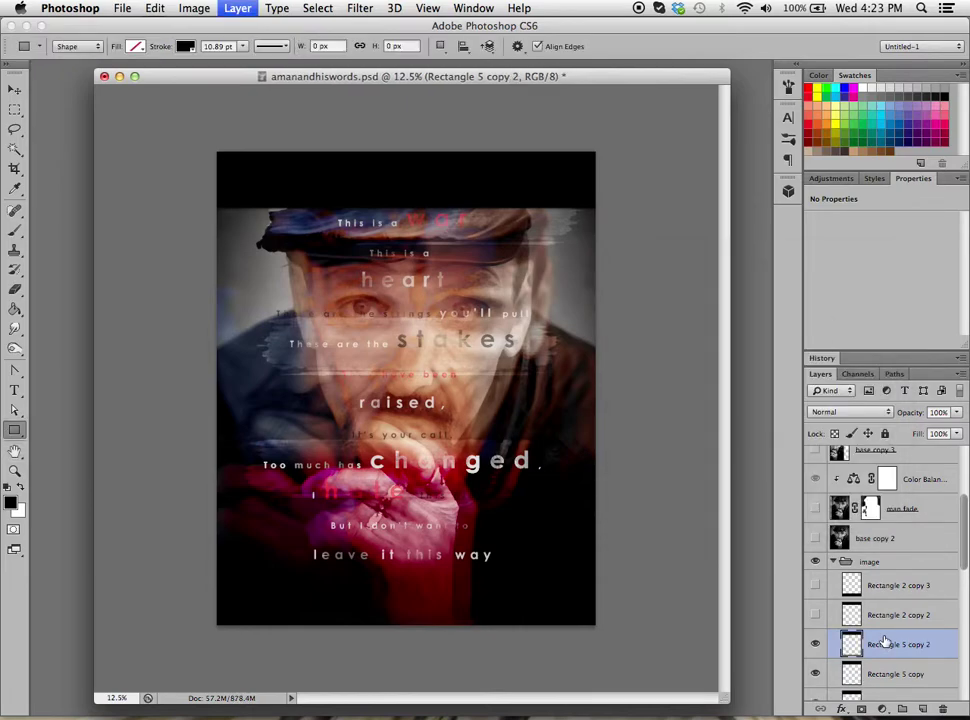
{"action": "left_click", "coordinate": [15, 89]}
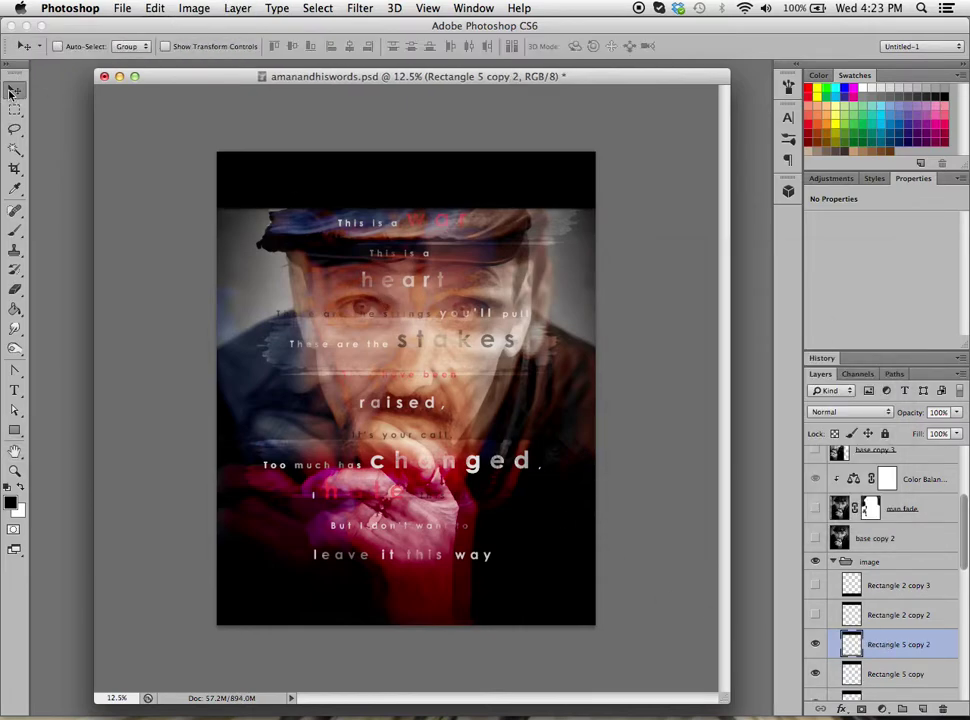
{"action": "left_click_drag", "start_coordinate": [381, 169], "coordinate": [392, 643]}
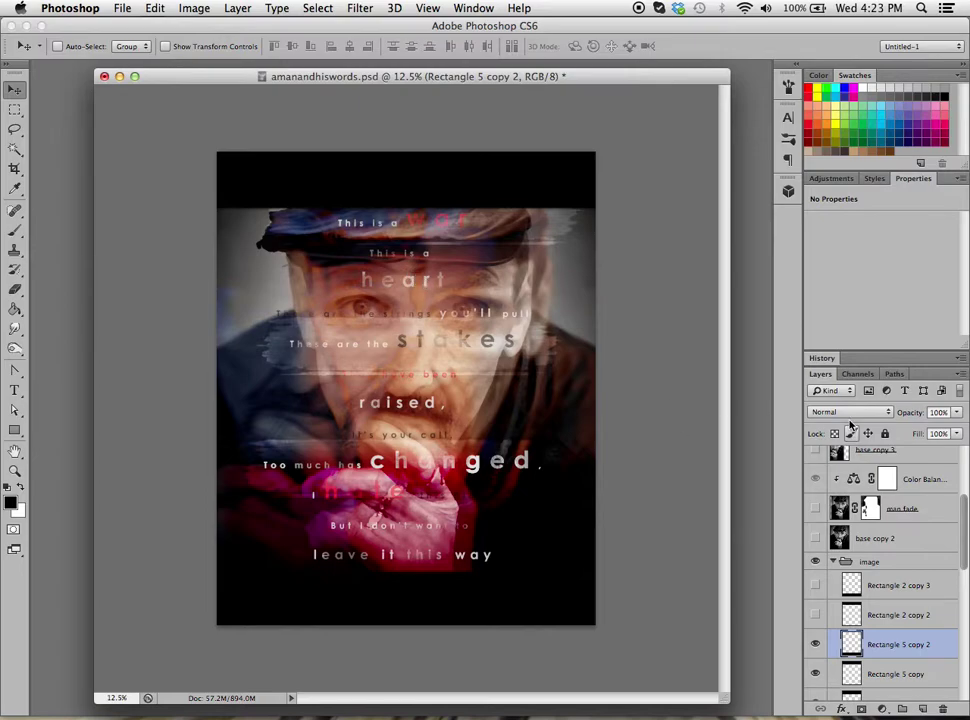
{"action": "left_click", "coordinate": [831, 563]}
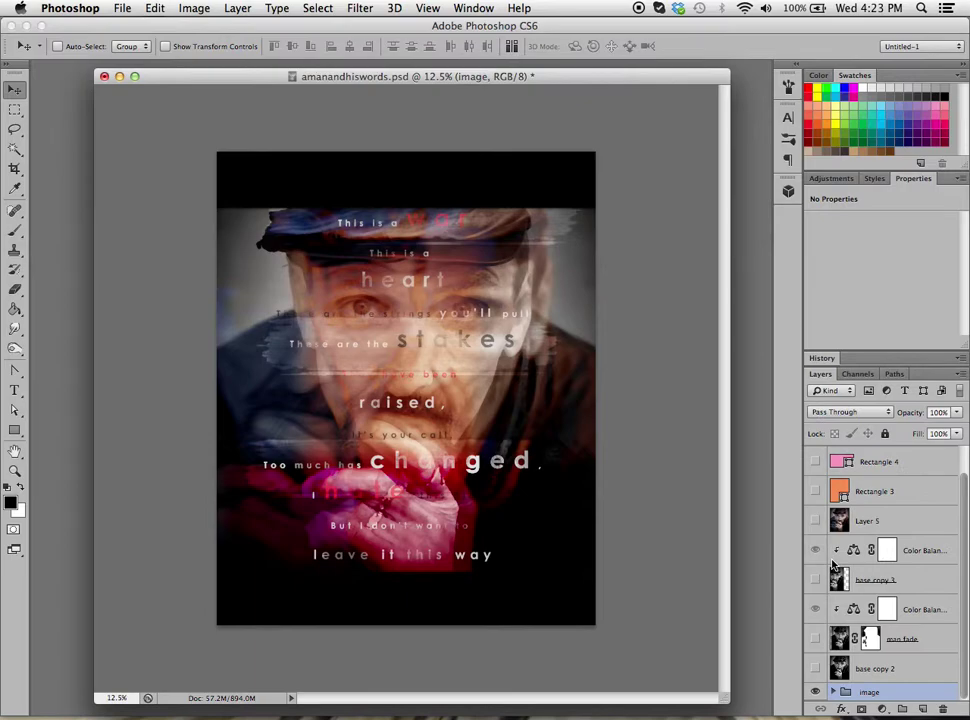